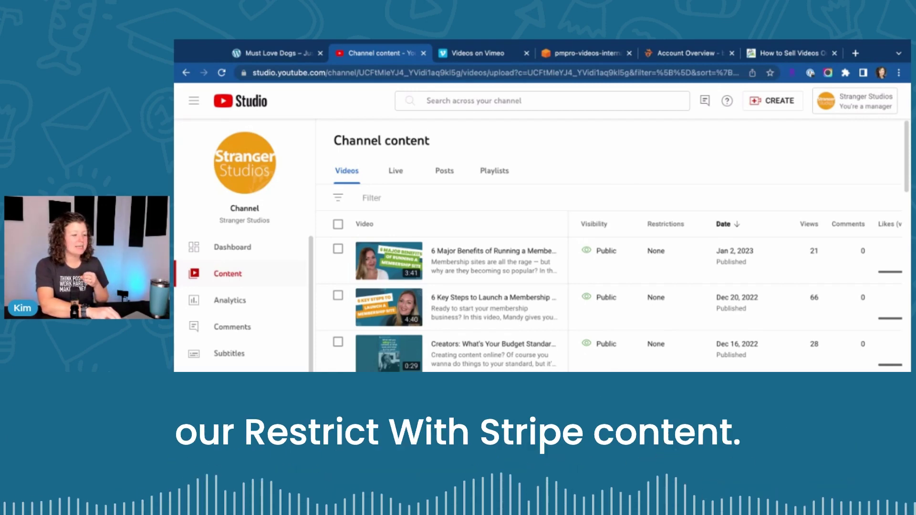
Step: Start a new YouTube Studio upload and select the file all-dogs.mov
{"action": "left_click", "coordinate": [752, 102]}
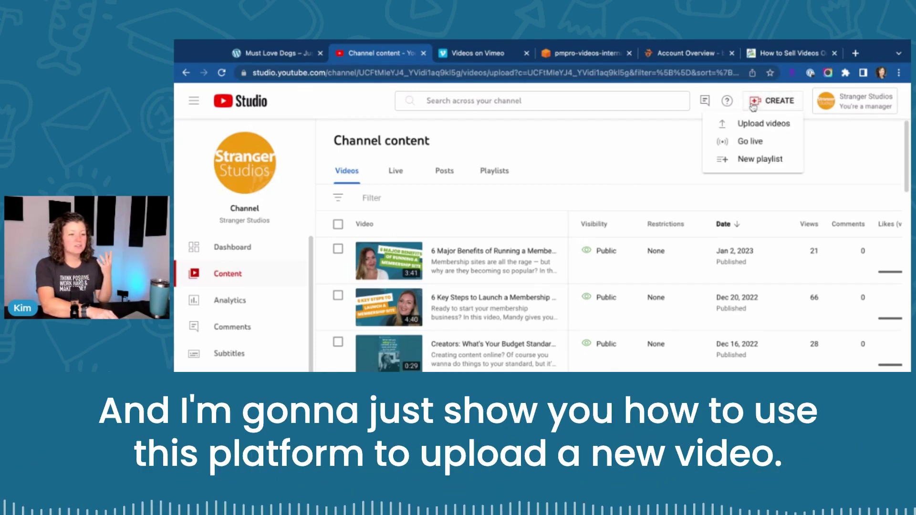
{"action": "left_click", "coordinate": [745, 125]}
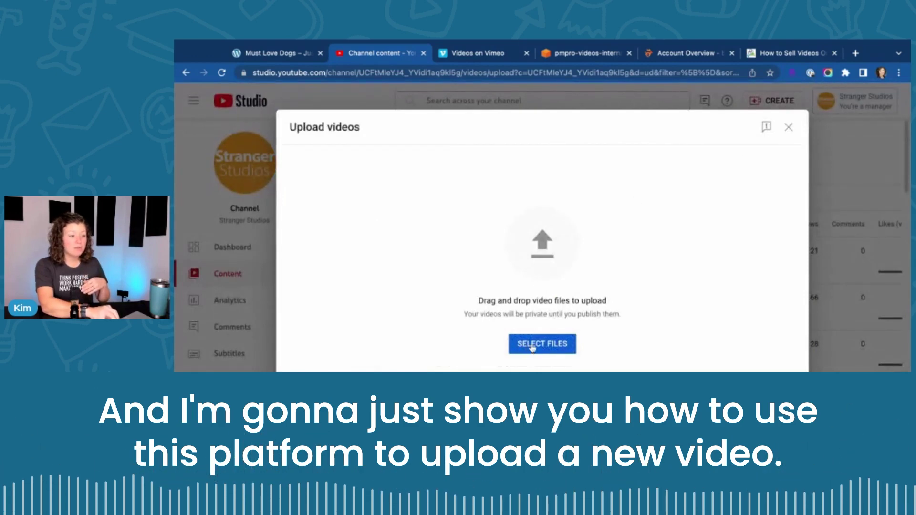
{"action": "left_click", "coordinate": [531, 347]}
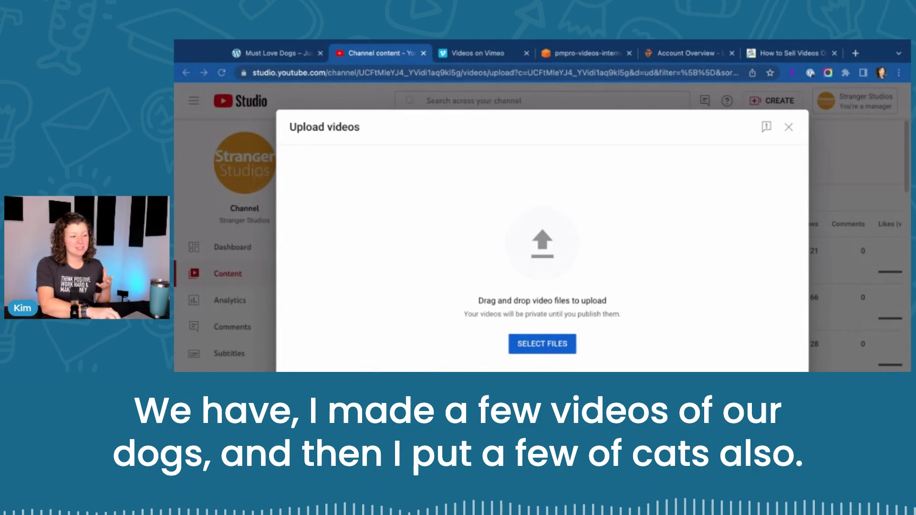
{"action": "left_click", "coordinate": [639, 343]}
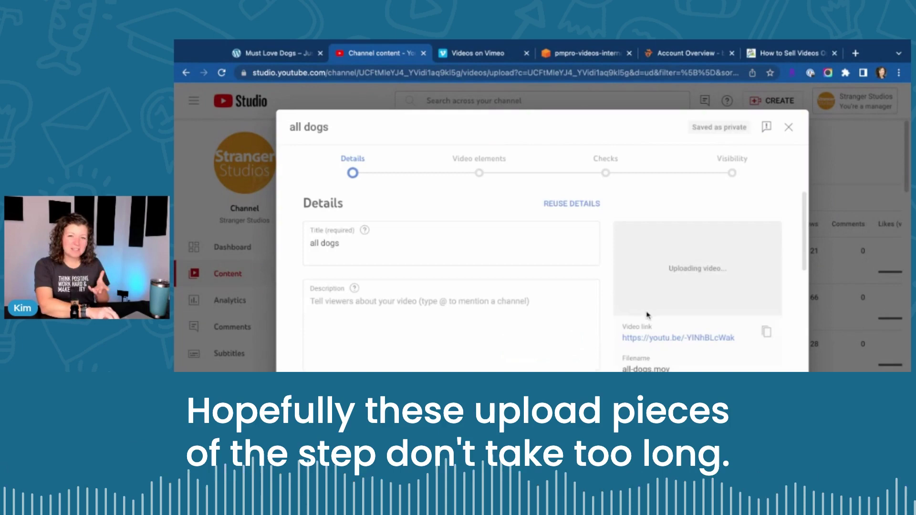
Step: Title the video 'All Dogs' and advance through the upload to the Visibility step
{"action": "type", "text": "Al"}
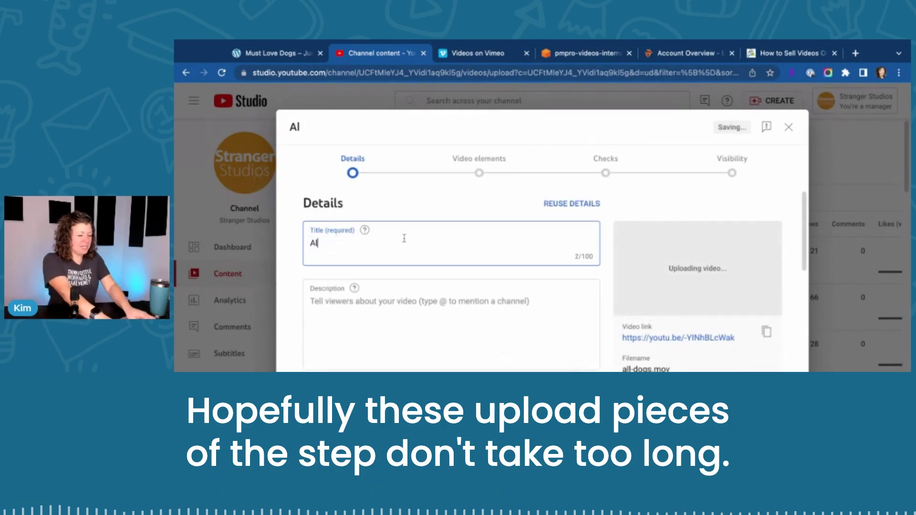
{"action": "type", "text": "l Dogs"}
{"action": "left_click", "coordinate": [352, 323]}
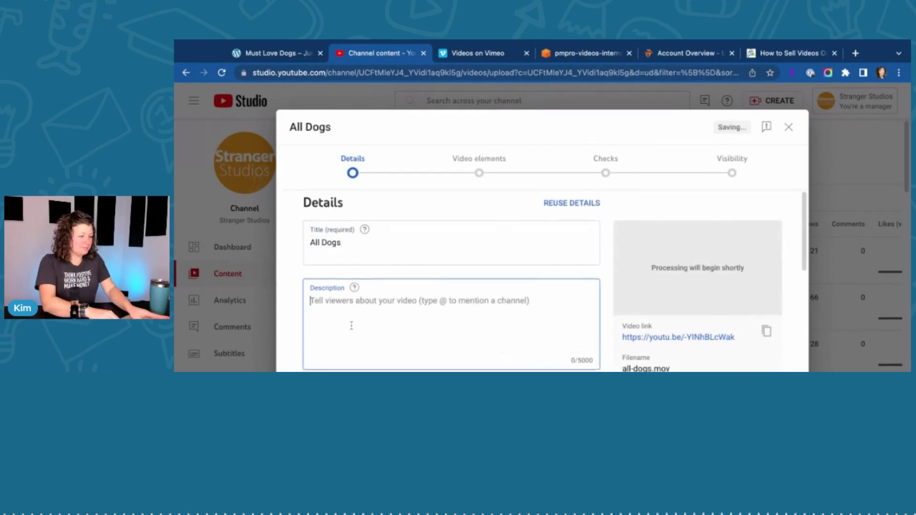
{"action": "scroll", "coordinate": [678, 320], "scroll_direction": "down", "scroll_amount": 3}
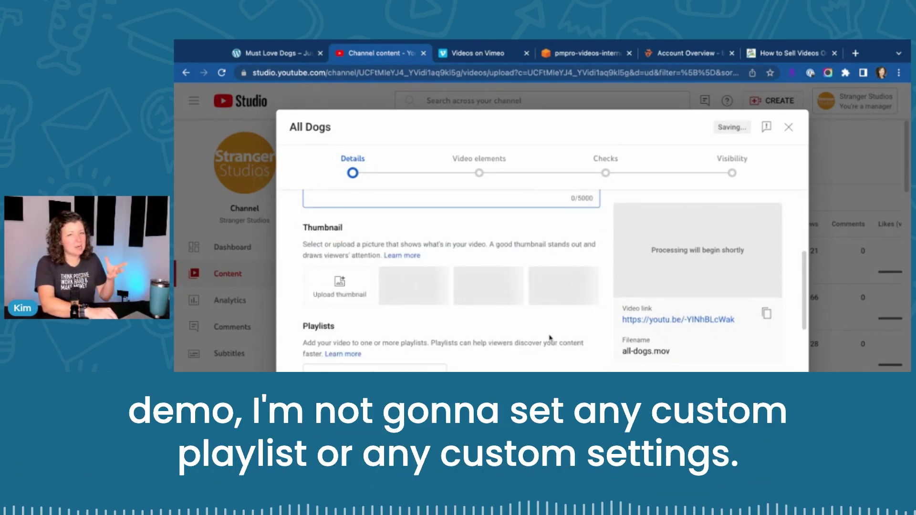
{"action": "scroll", "coordinate": [678, 320], "scroll_direction": "down", "scroll_amount": 2}
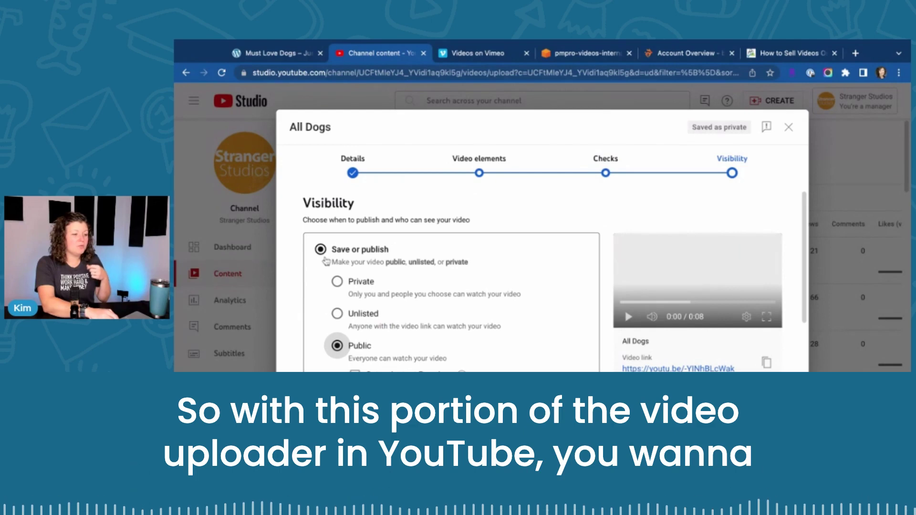
Step: Publish All Dogs as Unlisted and copy its video link
{"action": "left_click", "coordinate": [338, 315]}
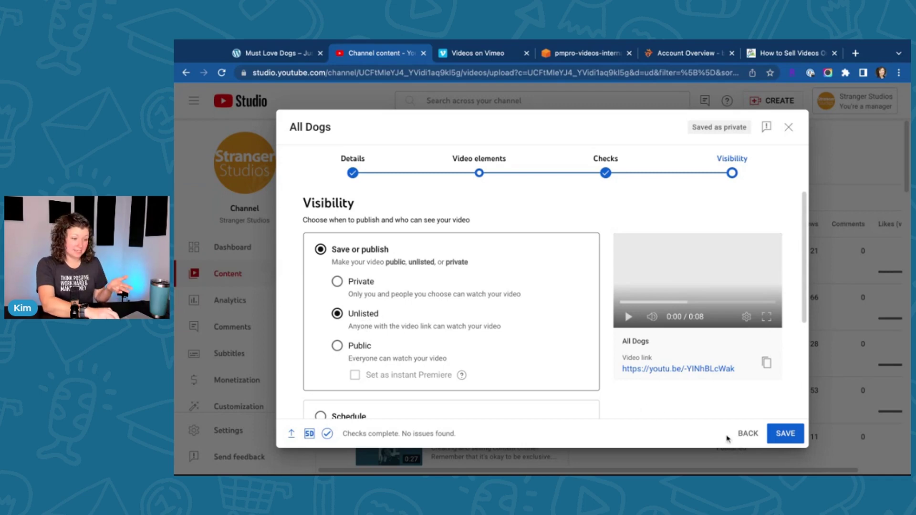
{"action": "left_click", "coordinate": [785, 435]}
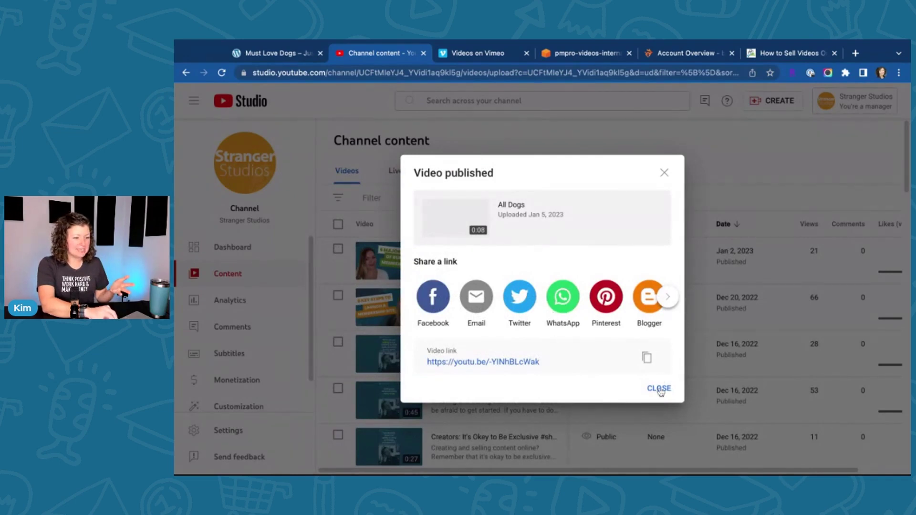
{"action": "left_click", "coordinate": [645, 361]}
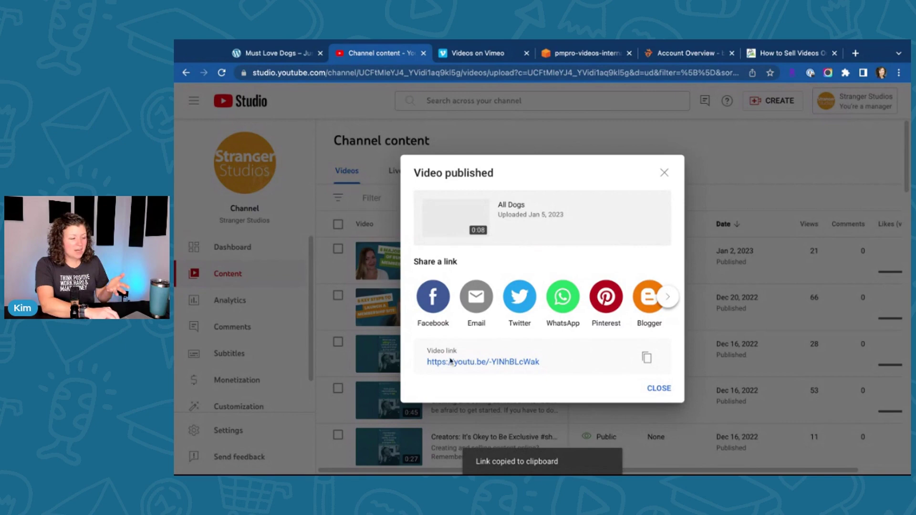
Step: Play the new All Dogs video on YouTube, pause it, and switch to the Must Love Dogs tab
{"action": "left_click", "coordinate": [656, 388]}
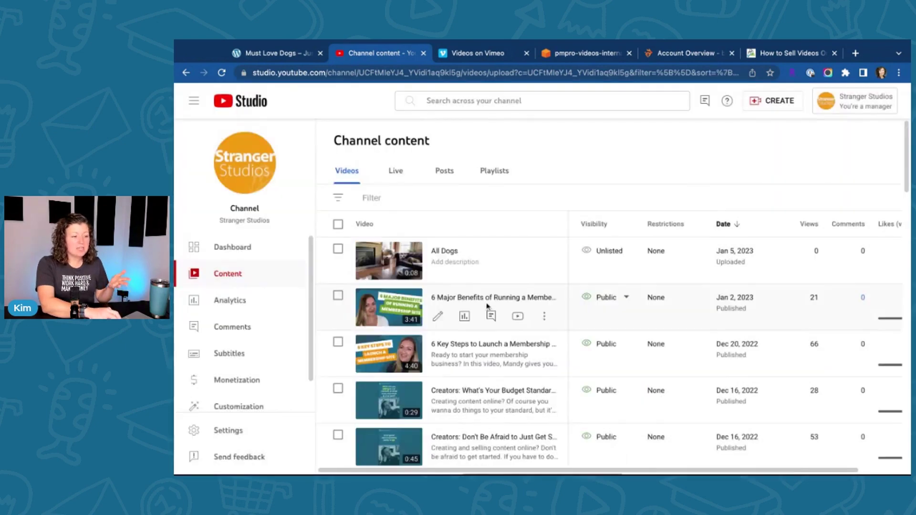
{"action": "left_click", "coordinate": [446, 254]}
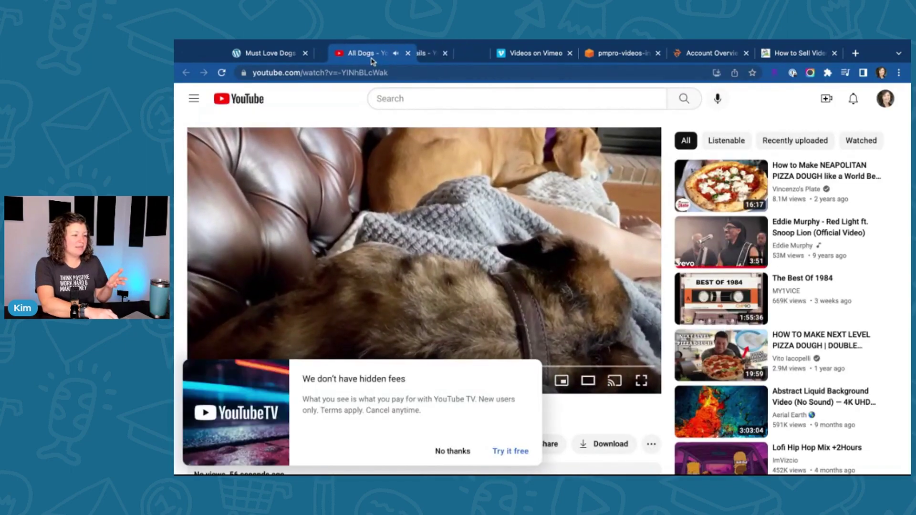
{"action": "left_click", "coordinate": [452, 451]}
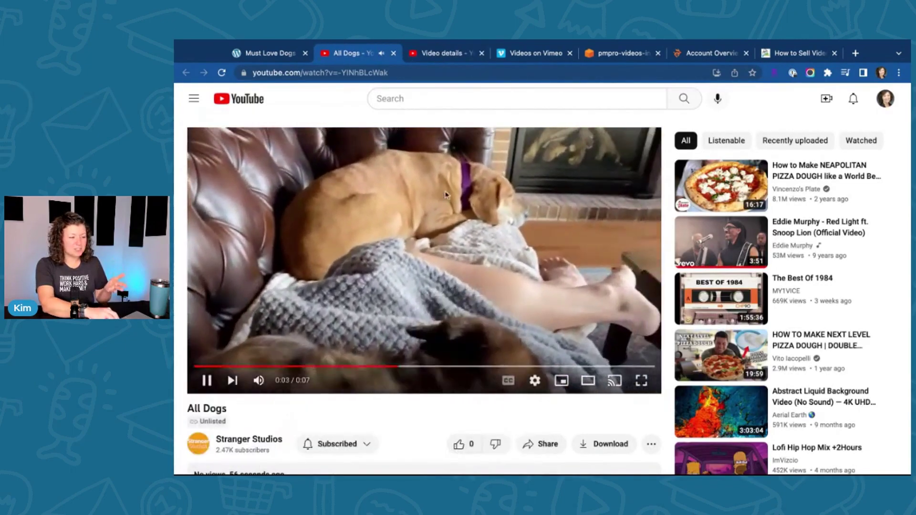
{"action": "left_click", "coordinate": [206, 380]}
{"action": "left_click", "coordinate": [277, 56]}
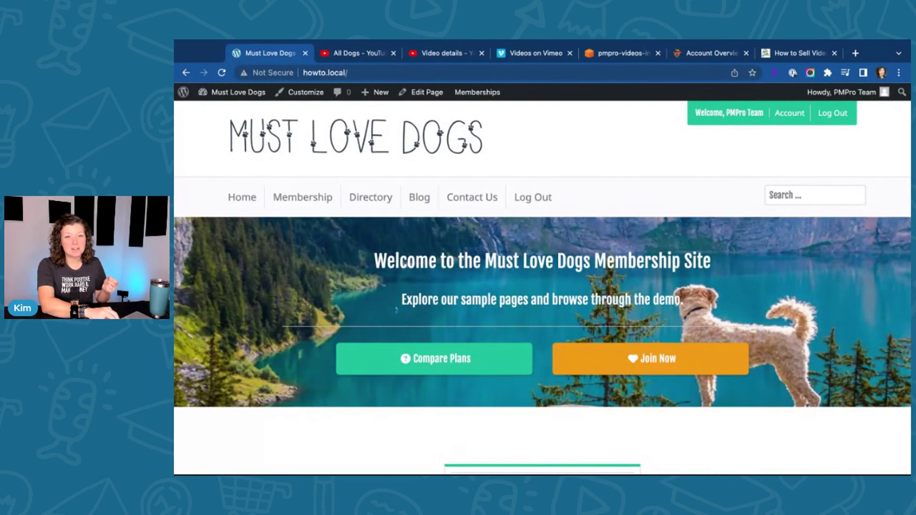
Step: Browse from Blog to the Membership account page and view the Beginner, Enhanced and Professional levels
{"action": "left_click", "coordinate": [429, 198]}
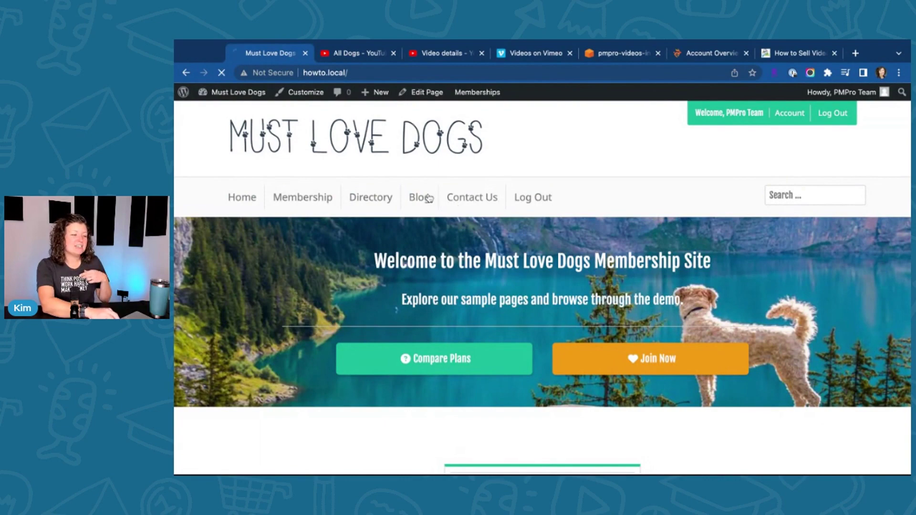
{"action": "left_click", "coordinate": [303, 199]}
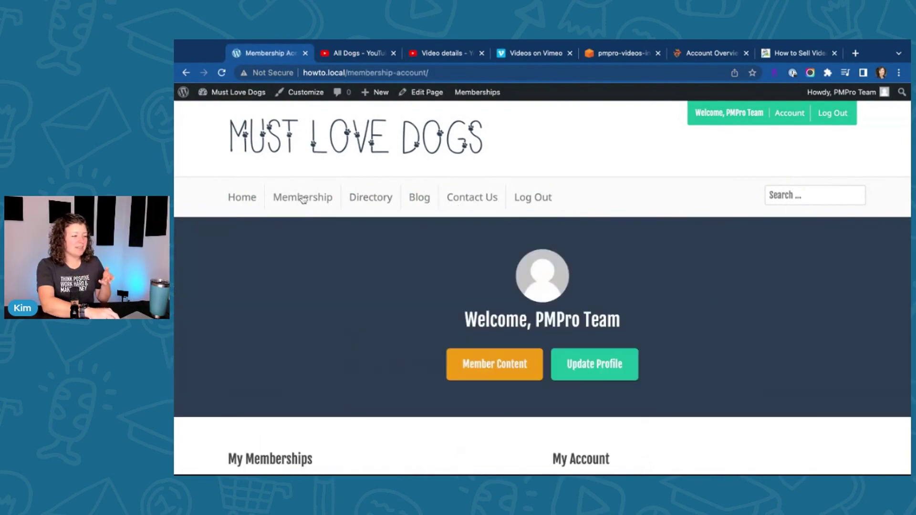
{"action": "scroll", "coordinate": [313, 281], "scroll_direction": "down", "scroll_amount": 3}
{"action": "scroll", "coordinate": [315, 282], "scroll_direction": "up", "scroll_amount": 3}
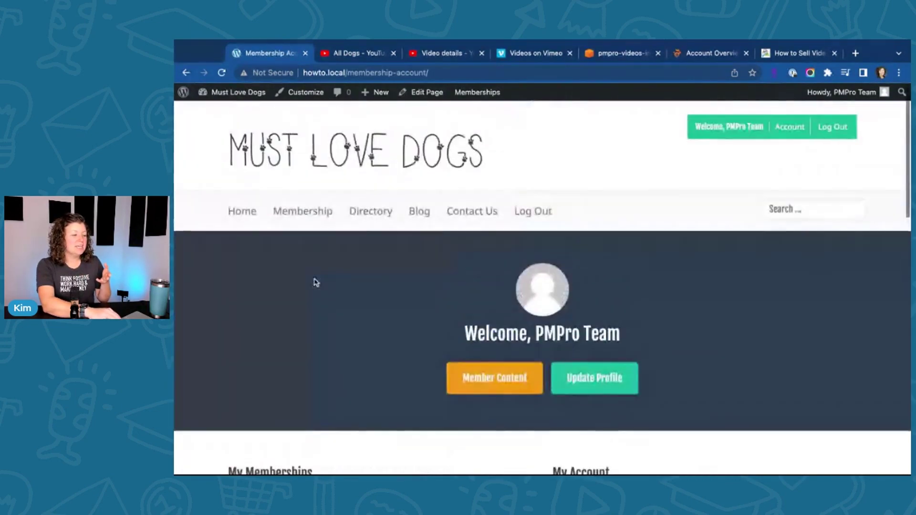
{"action": "scroll", "coordinate": [243, 225], "scroll_direction": "down", "scroll_amount": 5}
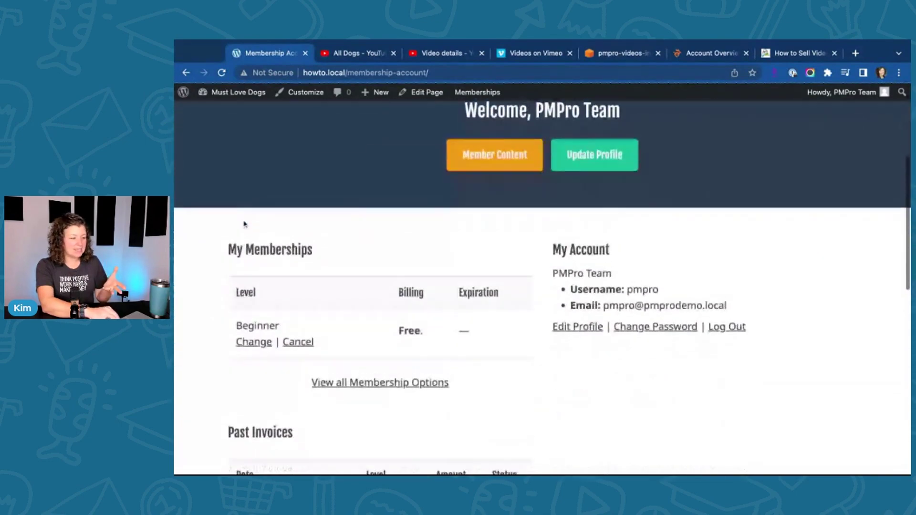
{"action": "scroll", "coordinate": [244, 224], "scroll_direction": "down", "scroll_amount": 2}
{"action": "left_click", "coordinate": [254, 292]}
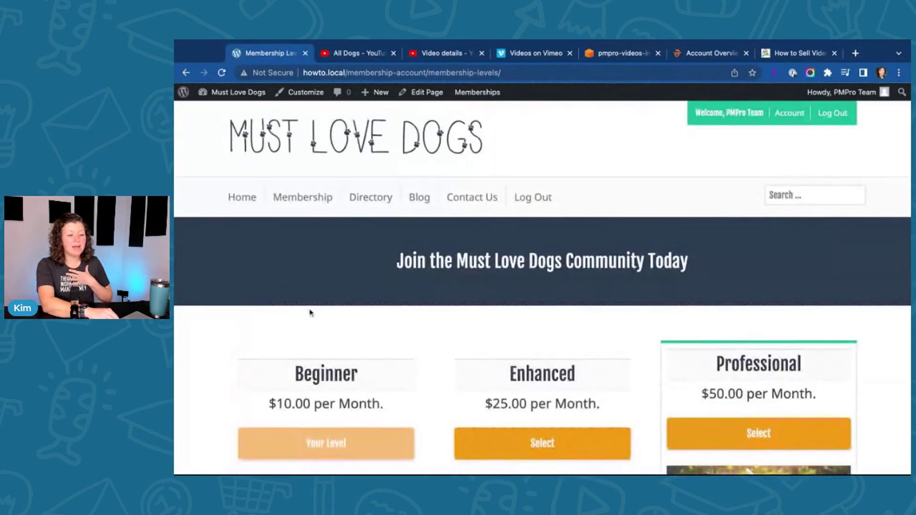
{"action": "scroll", "coordinate": [309, 313], "scroll_direction": "down", "scroll_amount": 4}
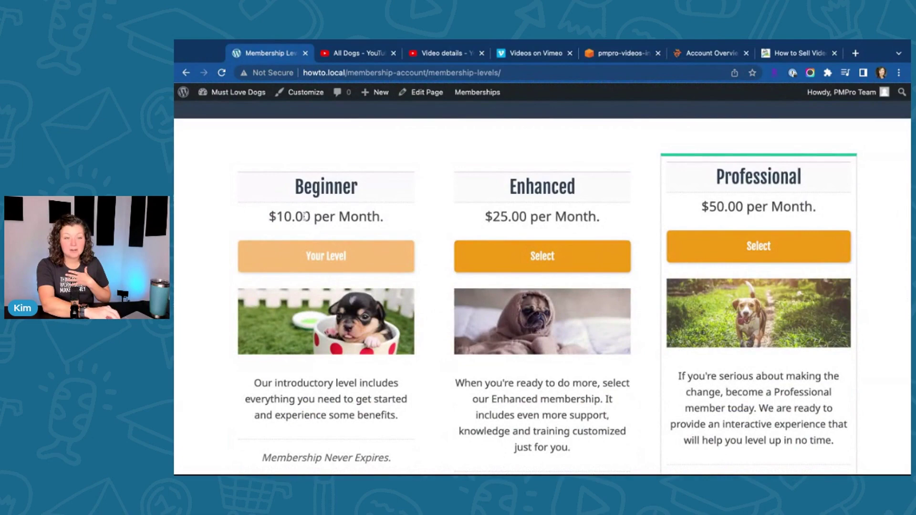
{"action": "scroll", "coordinate": [305, 216], "scroll_direction": "up", "scroll_amount": 5}
Step: Create a new post titled 'All Dogs Are Sleepy', dismissing the backup notice
{"action": "mouse_move", "coordinate": [374, 92]}
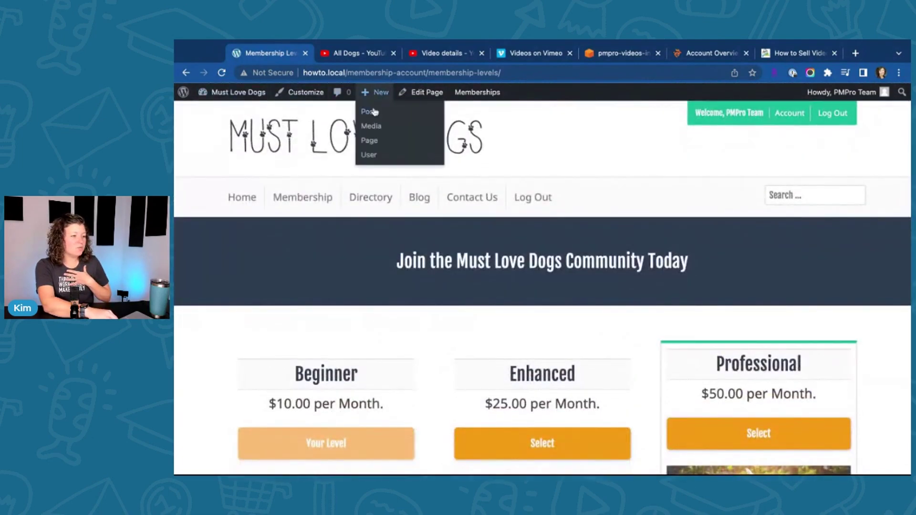
{"action": "left_click", "coordinate": [374, 111]}
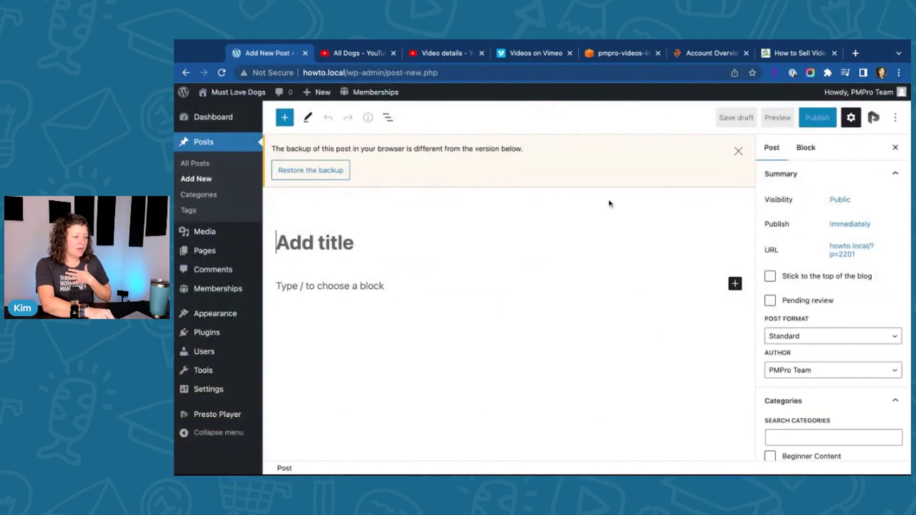
{"action": "left_click", "coordinate": [738, 151]}
{"action": "left_click", "coordinate": [309, 199]}
{"action": "type", "text": "A"}
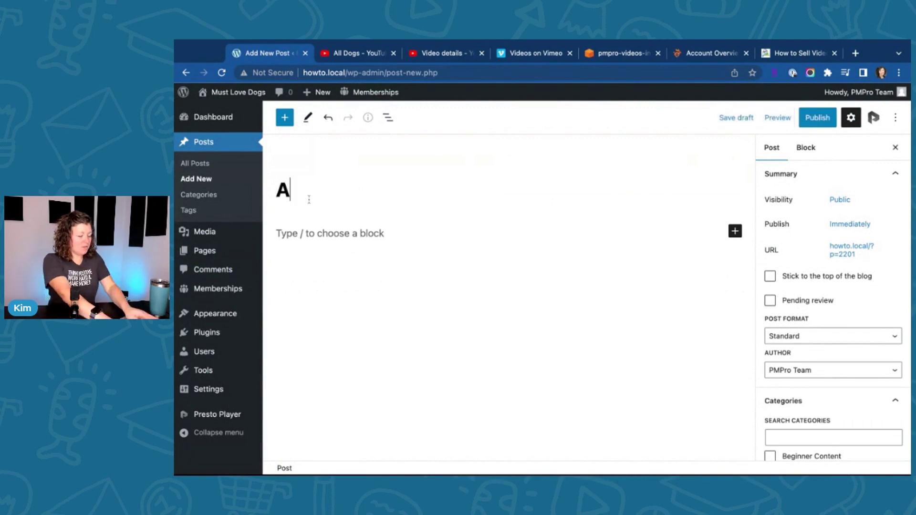
{"action": "type", "text": "ll Dogs Are Sleep"}
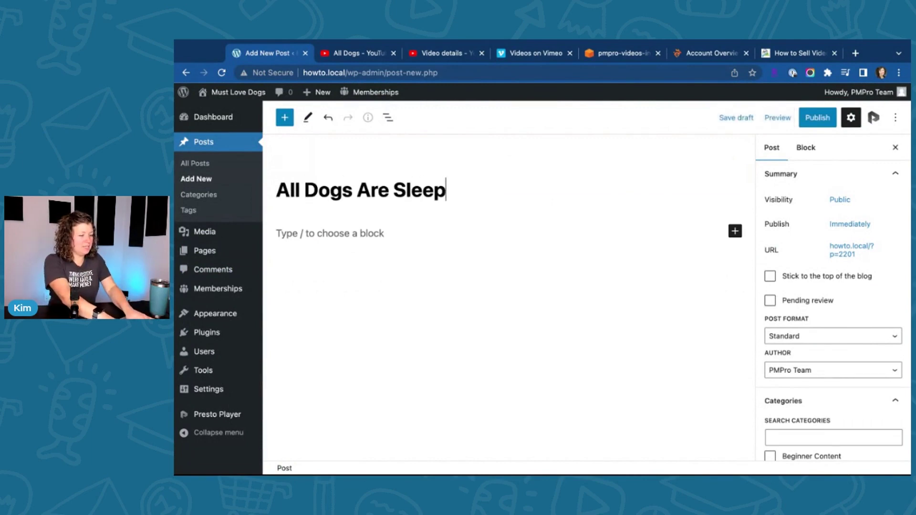
{"action": "type", "text": "y"}
{"action": "key", "text": "Return"}
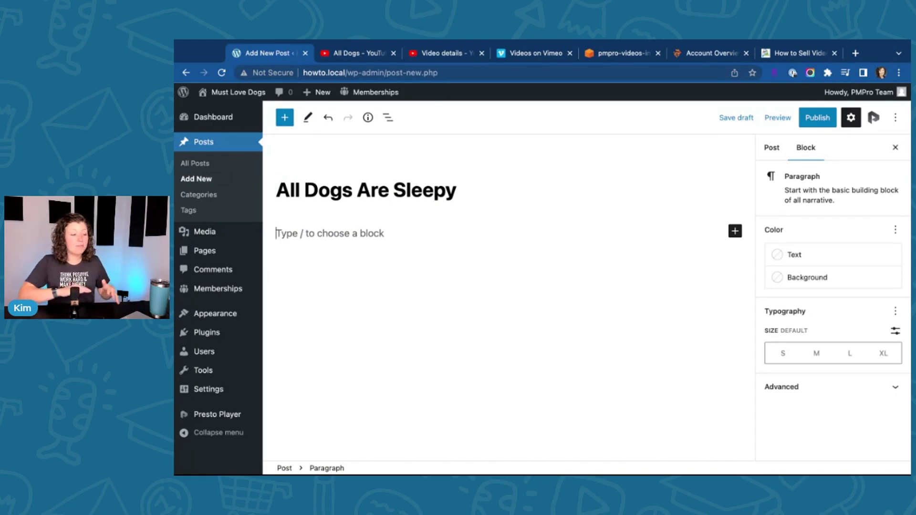
Step: Add a YouTube embed block with the pasted All Dogs video link
{"action": "type", "text": "/you"}
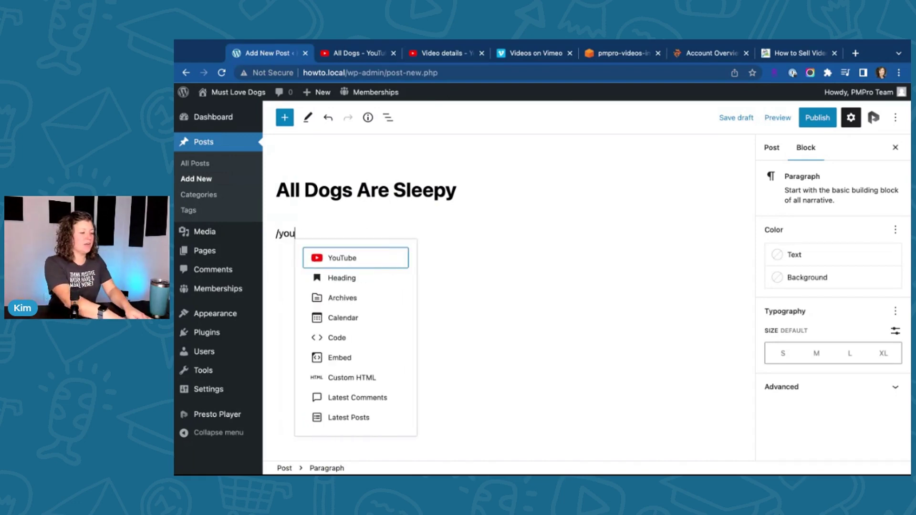
{"action": "key", "text": "Return"}
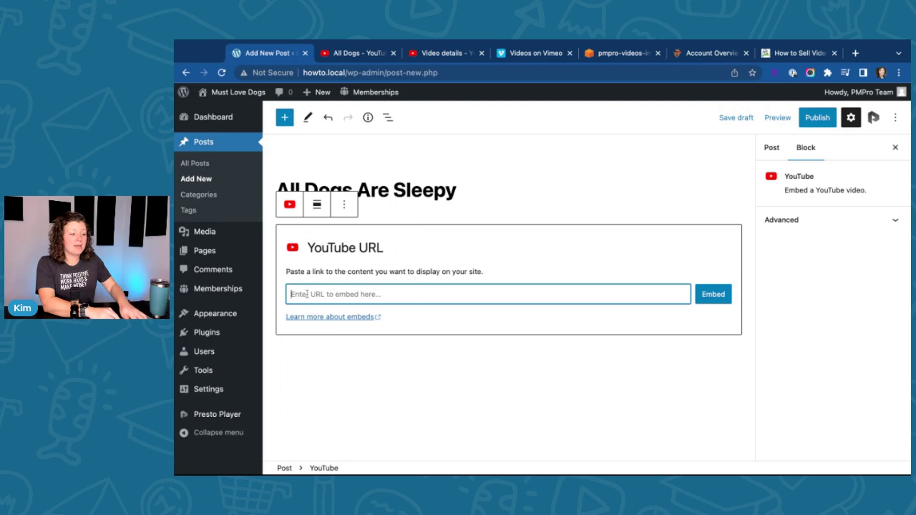
{"action": "key", "text": "super+v"}
{"action": "left_click", "coordinate": [720, 295]}
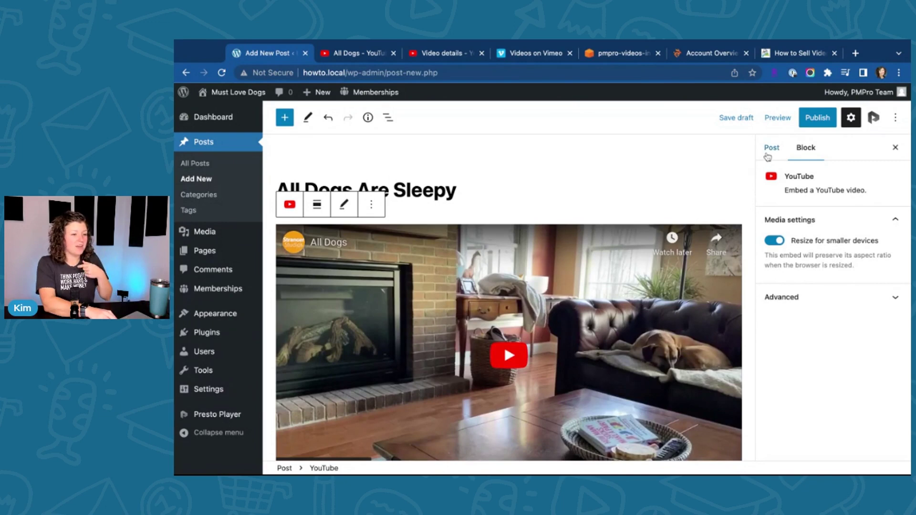
Step: Remove the stray empty paragraph from the post body
{"action": "left_click", "coordinate": [510, 195]}
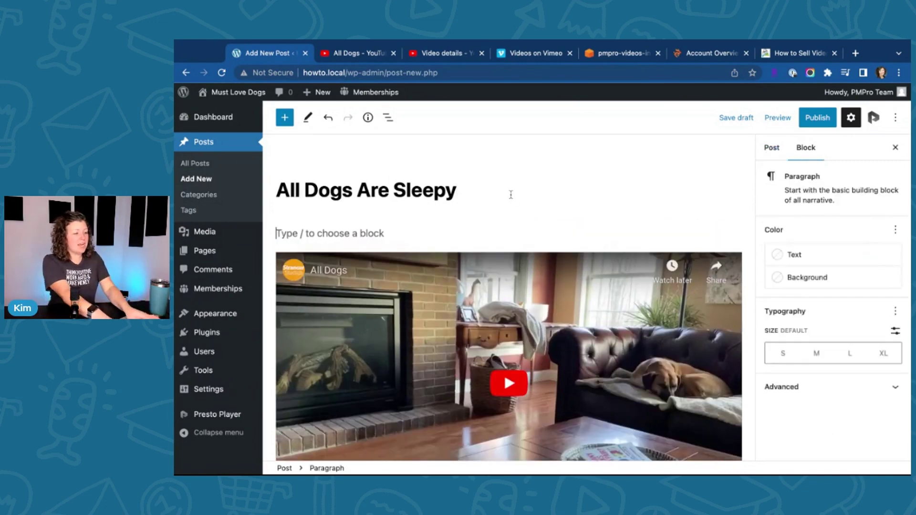
{"action": "type", "text": "/you"}
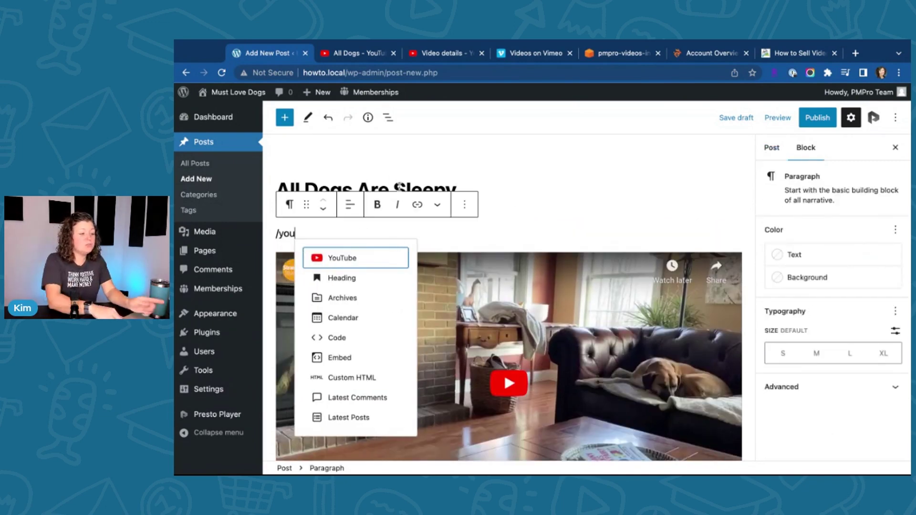
{"action": "key", "text": "BackSpace"}
{"action": "key", "text": "BackSpace"}
{"action": "key", "text": "BackSpace"}
{"action": "key", "text": "BackSpace"}
{"action": "key", "text": "BackSpace"}
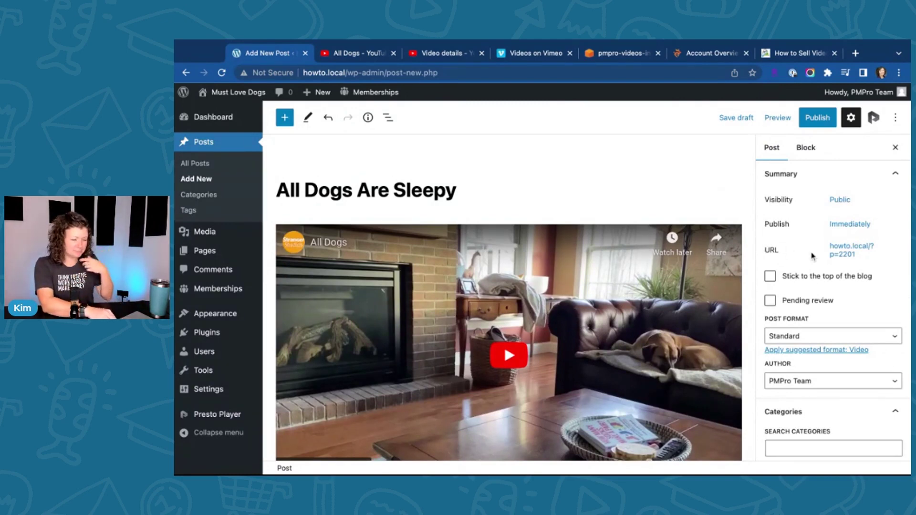
Step: Require all membership levels for the post and publish it
{"action": "scroll", "coordinate": [813, 257], "scroll_direction": "down", "scroll_amount": 5}
{"action": "scroll", "coordinate": [813, 257], "scroll_direction": "down", "scroll_amount": 10}
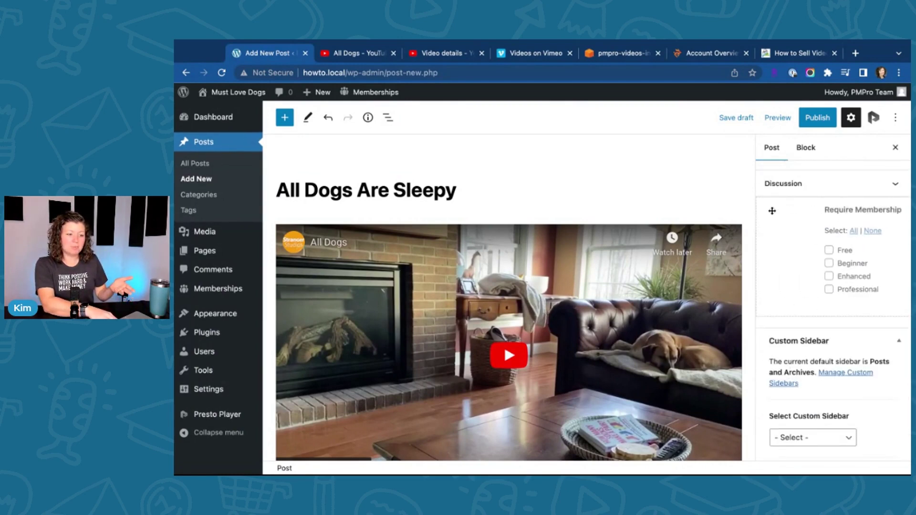
{"action": "left_click", "coordinate": [798, 231]}
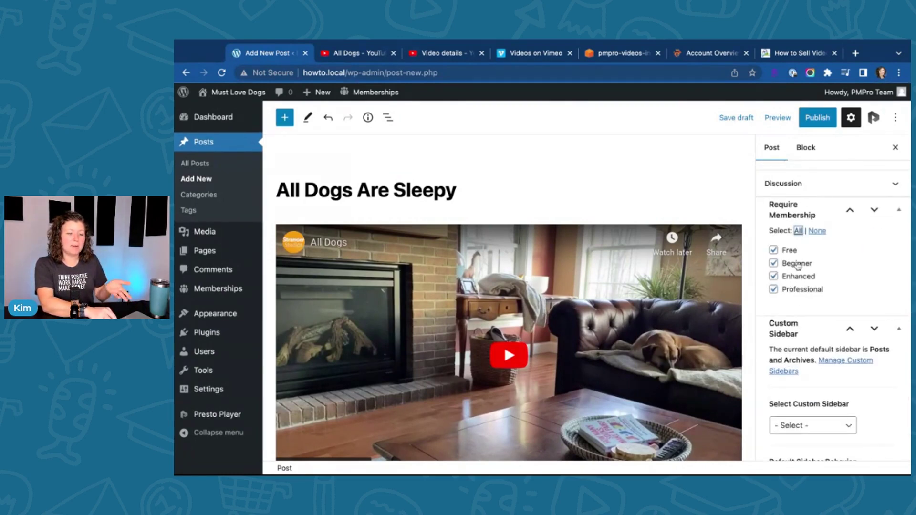
{"action": "left_click", "coordinate": [817, 118]}
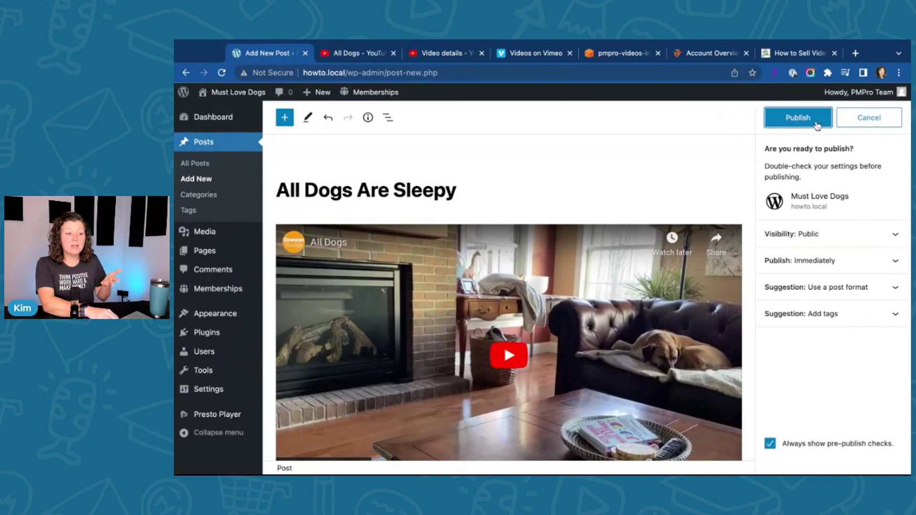
{"action": "left_click", "coordinate": [813, 118]}
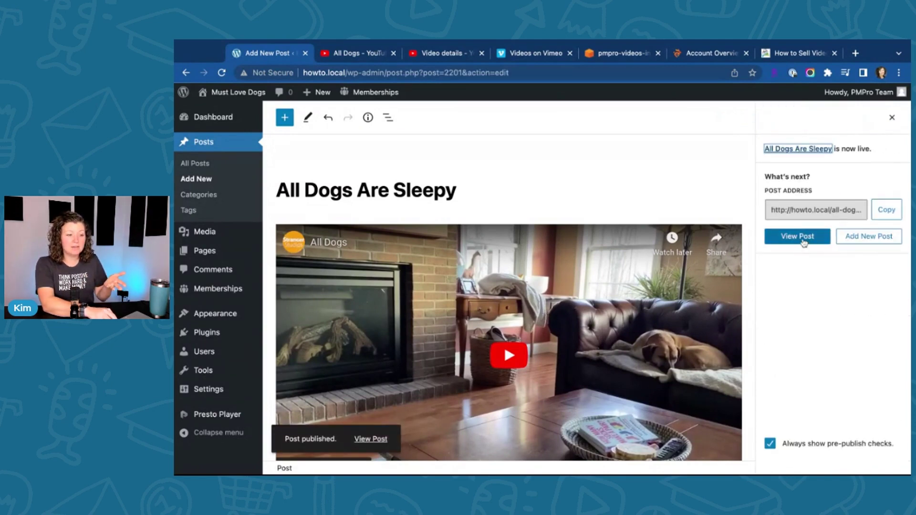
Step: View the published post and play, then pause, its embedded dog video
{"action": "left_click", "coordinate": [803, 238]}
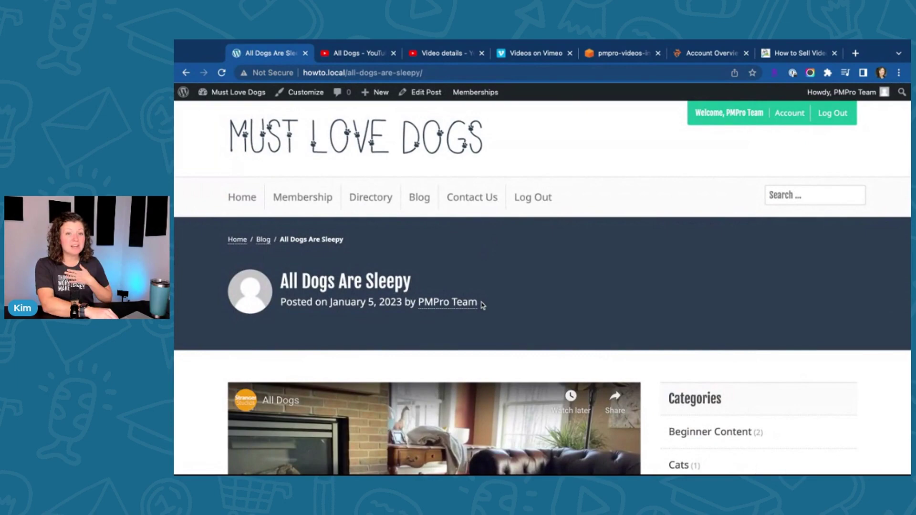
{"action": "scroll", "coordinate": [480, 300], "scroll_direction": "down", "scroll_amount": 2}
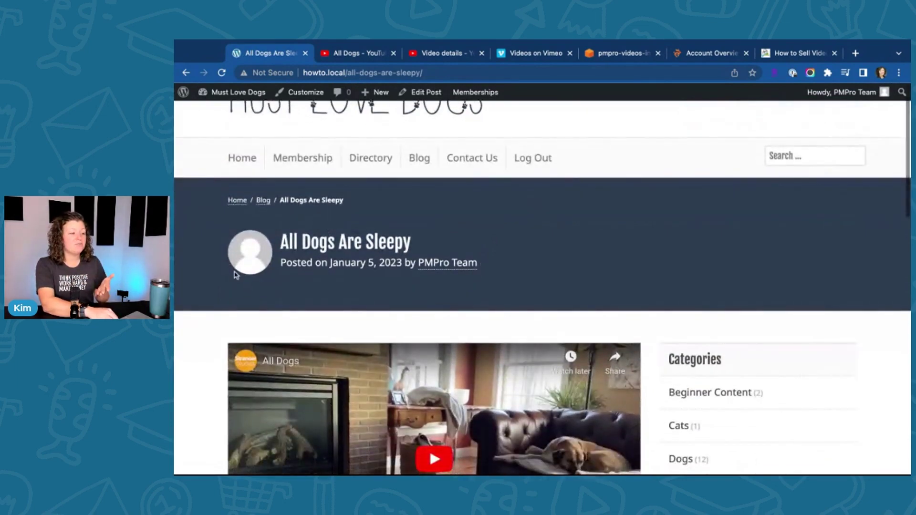
{"action": "scroll", "coordinate": [233, 274], "scroll_direction": "down", "scroll_amount": 5}
{"action": "left_click", "coordinate": [432, 366]}
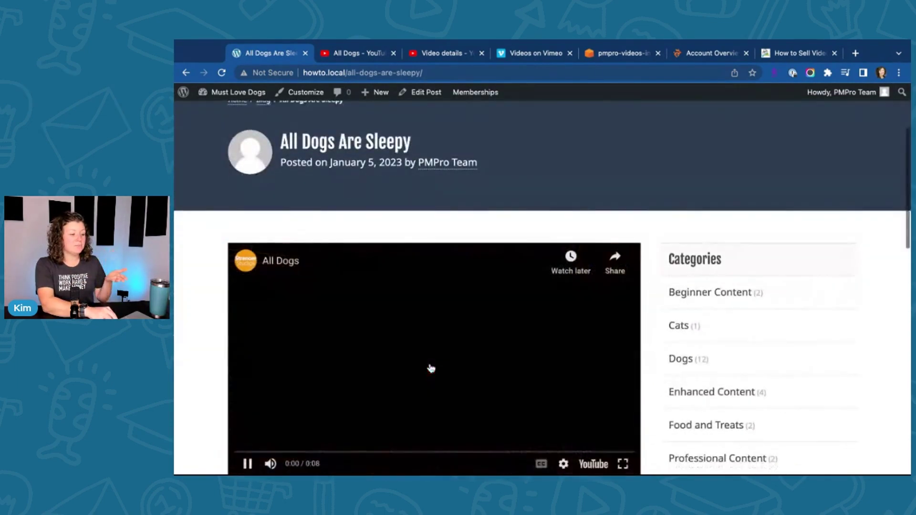
{"action": "scroll", "coordinate": [351, 362], "scroll_direction": "down", "scroll_amount": 1}
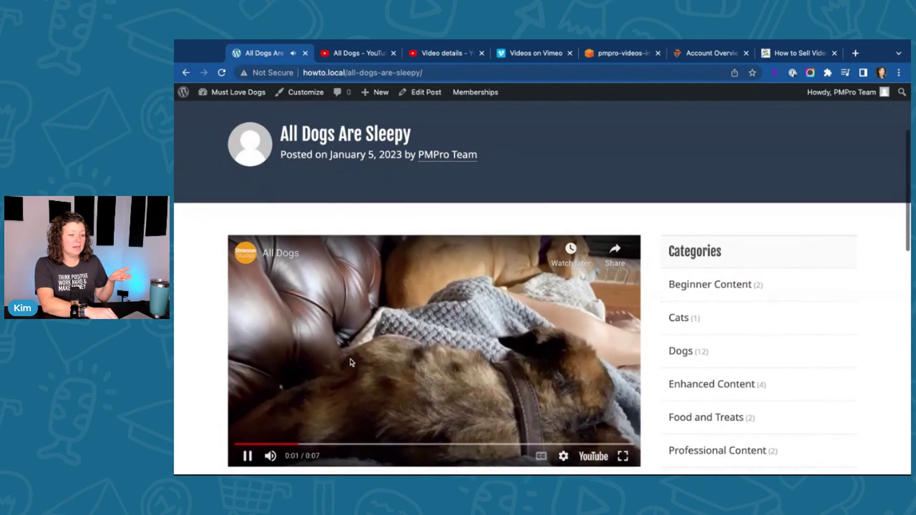
{"action": "scroll", "coordinate": [241, 424], "scroll_direction": "down", "scroll_amount": 1}
{"action": "left_click", "coordinate": [246, 444]}
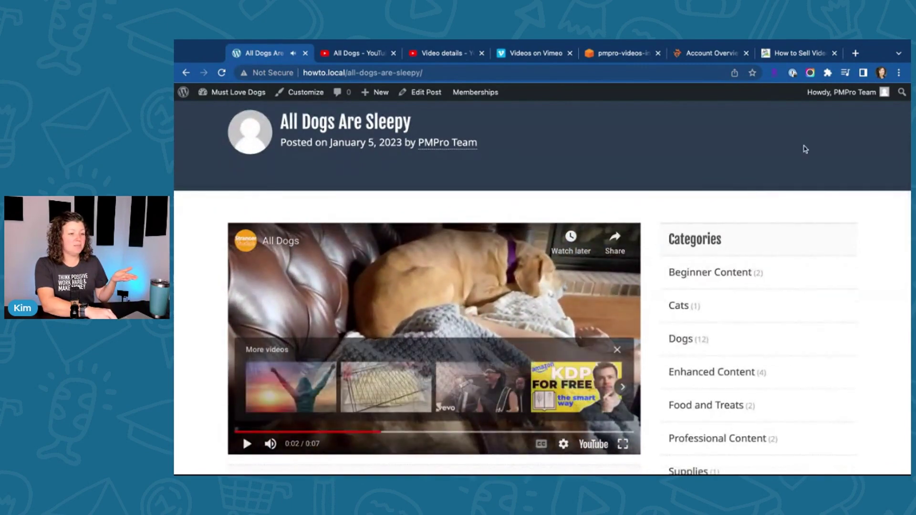
Step: Log out, return to the Must Love Dogs home page, and open the blog listing
{"action": "mouse_move", "coordinate": [835, 92]}
{"action": "left_click", "coordinate": [819, 160]}
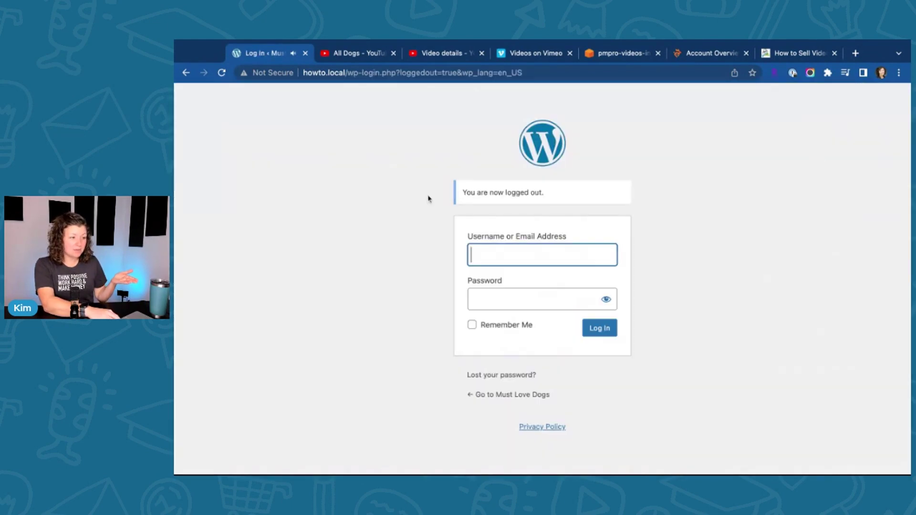
{"action": "left_click", "coordinate": [498, 395]}
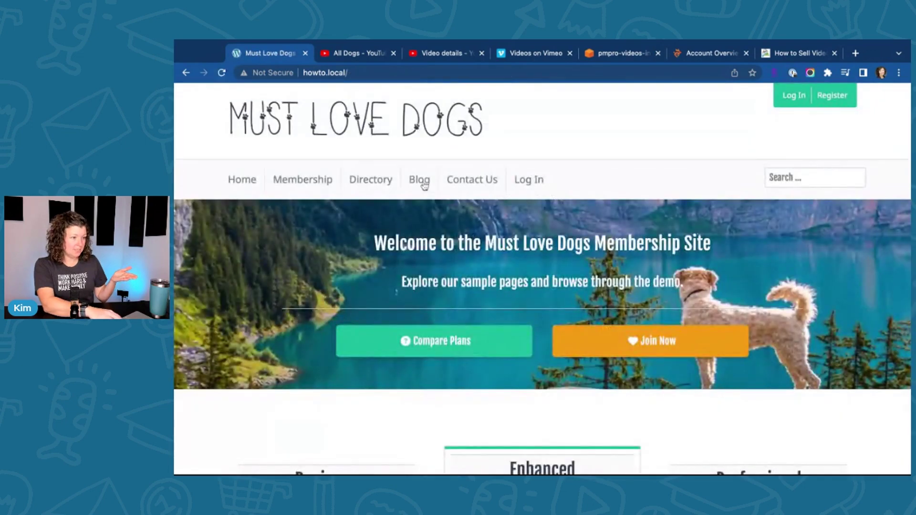
{"action": "left_click", "coordinate": [424, 185]}
{"action": "scroll", "coordinate": [198, 282], "scroll_direction": "down", "scroll_amount": 2}
Step: Open the locked All Dogs Are Sleepy post and sign in with the site account
{"action": "left_click", "coordinate": [358, 279]}
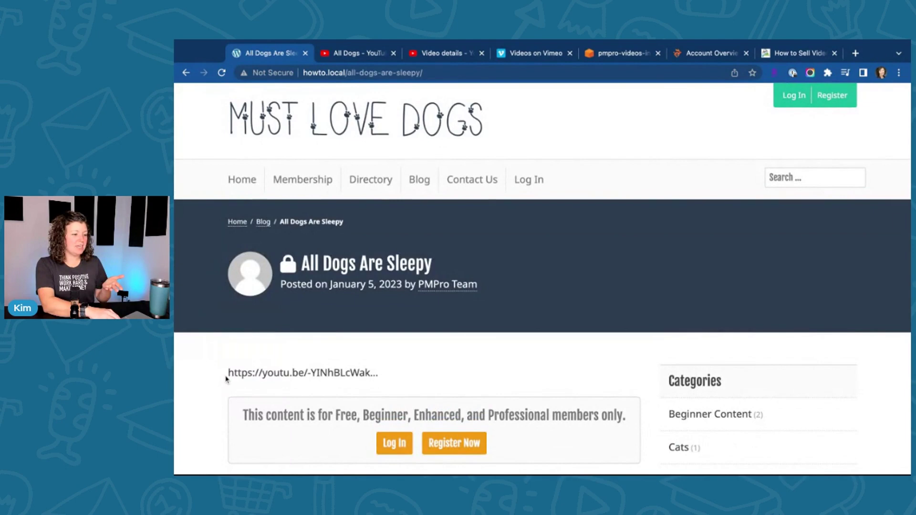
{"action": "scroll", "coordinate": [227, 380], "scroll_direction": "down", "scroll_amount": 1}
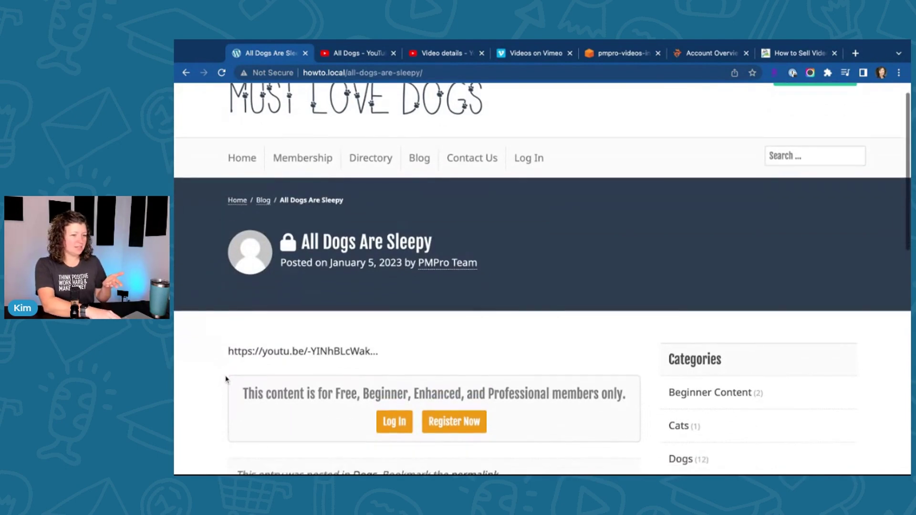
{"action": "left_click", "coordinate": [393, 421]}
{"action": "left_click", "coordinate": [262, 370]}
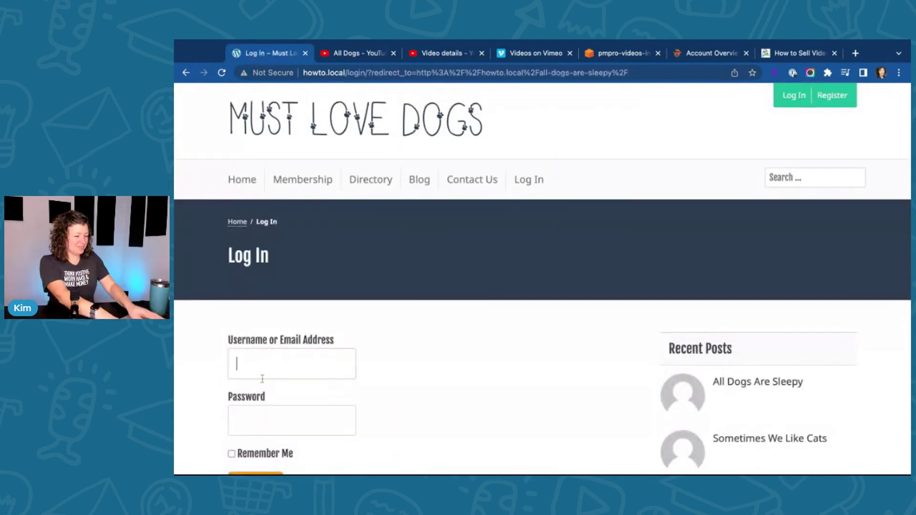
{"action": "type", "text": "pmpro"}
{"action": "key", "text": "Tab"}
{"action": "type", "text": "pmpro123"}
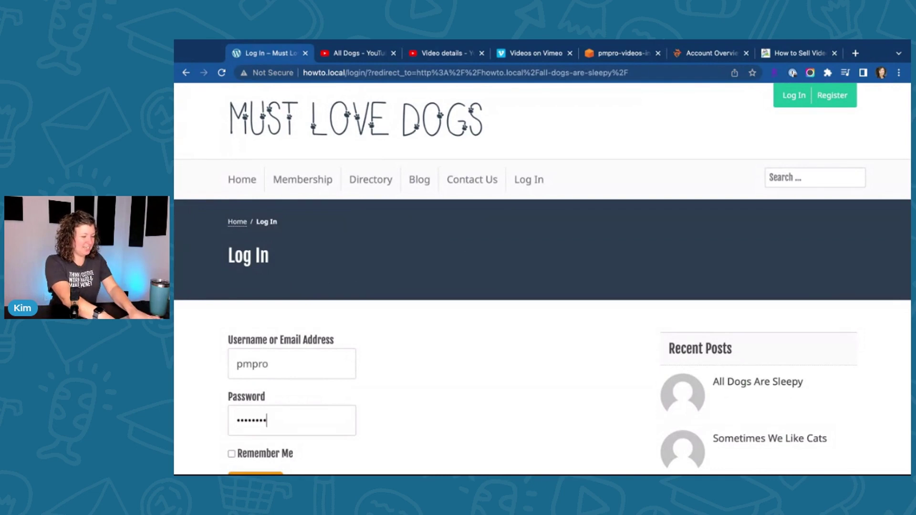
{"action": "key", "text": "Return"}
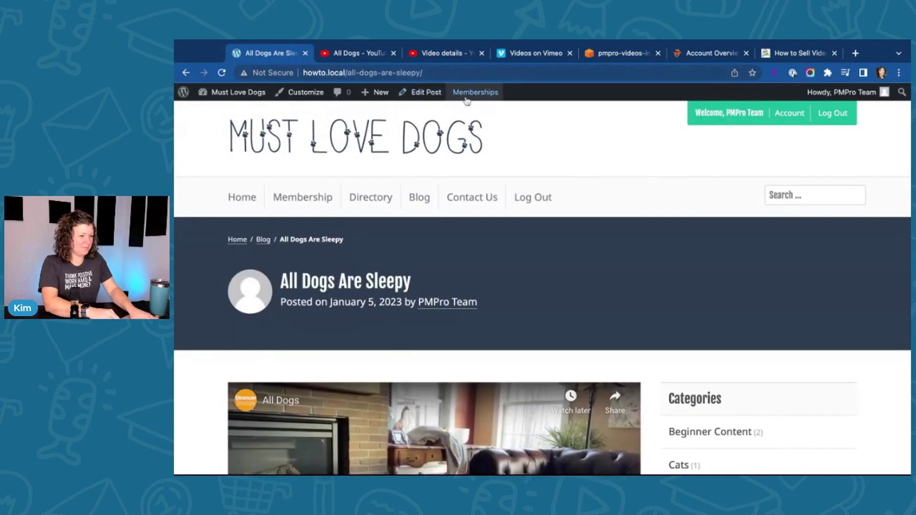
Step: Save the Paid Memberships Pro Advanced settings and go to the site's front end
{"action": "mouse_move", "coordinate": [466, 95]}
{"action": "left_click", "coordinate": [466, 174]}
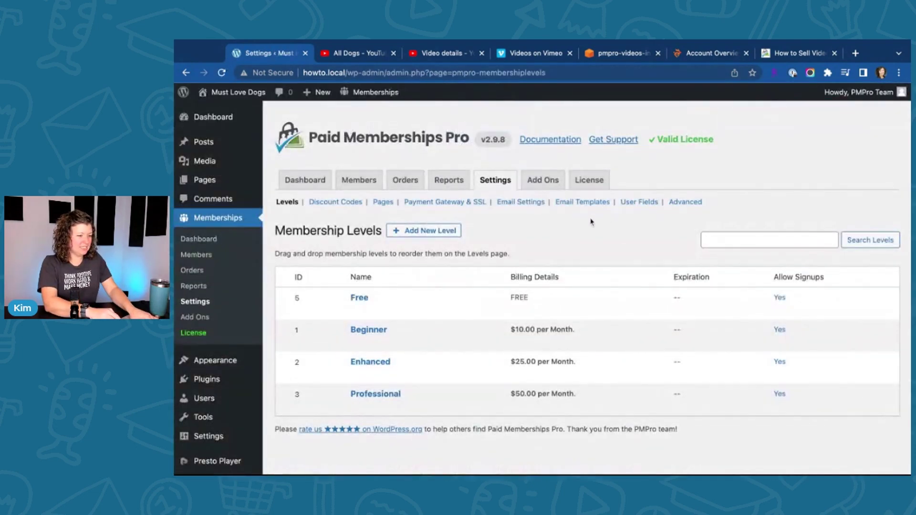
{"action": "left_click", "coordinate": [685, 202]}
{"action": "scroll", "coordinate": [437, 311], "scroll_direction": "down", "scroll_amount": 3}
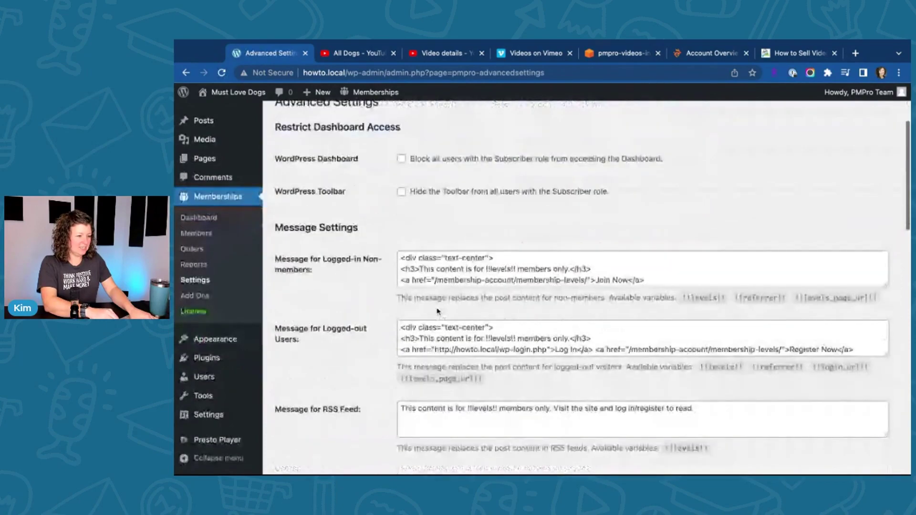
{"action": "scroll", "coordinate": [436, 312], "scroll_direction": "down", "scroll_amount": 10}
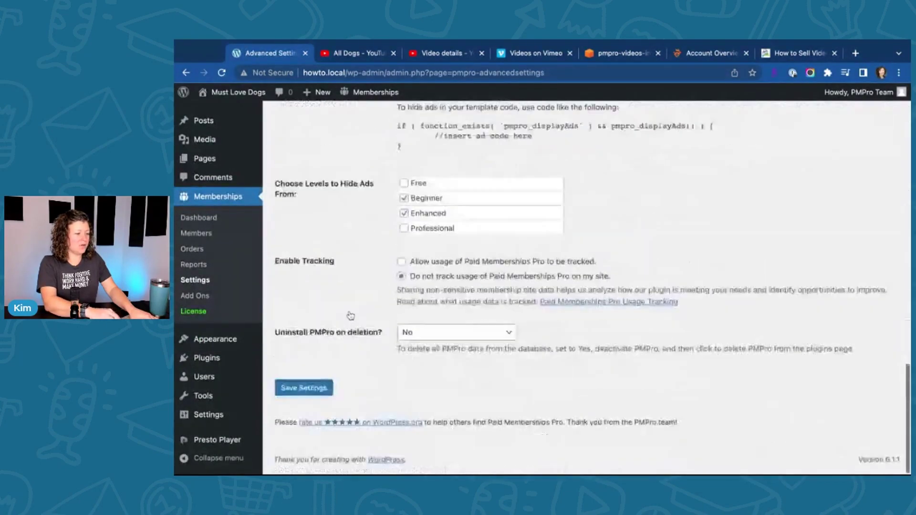
{"action": "left_click", "coordinate": [302, 391]}
{"action": "mouse_move", "coordinate": [238, 92]}
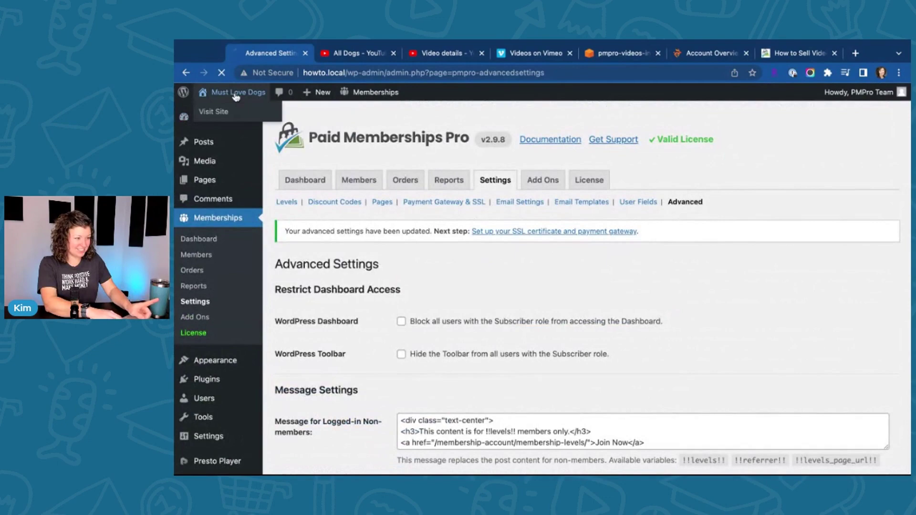
{"action": "left_click", "coordinate": [233, 110]}
Step: Log out and reopen All Dogs Are Sleepy from the blog as a visitor
{"action": "mouse_move", "coordinate": [844, 92]}
{"action": "left_click", "coordinate": [811, 159]}
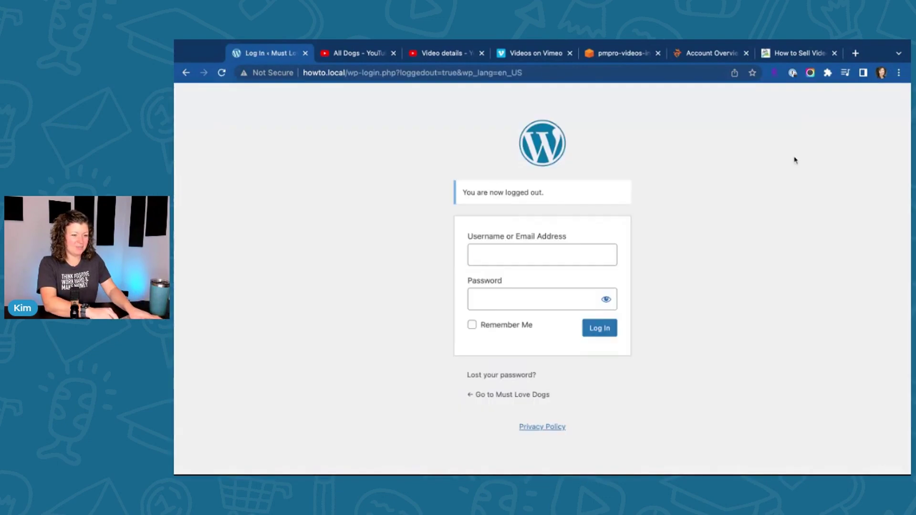
{"action": "left_click", "coordinate": [512, 392]}
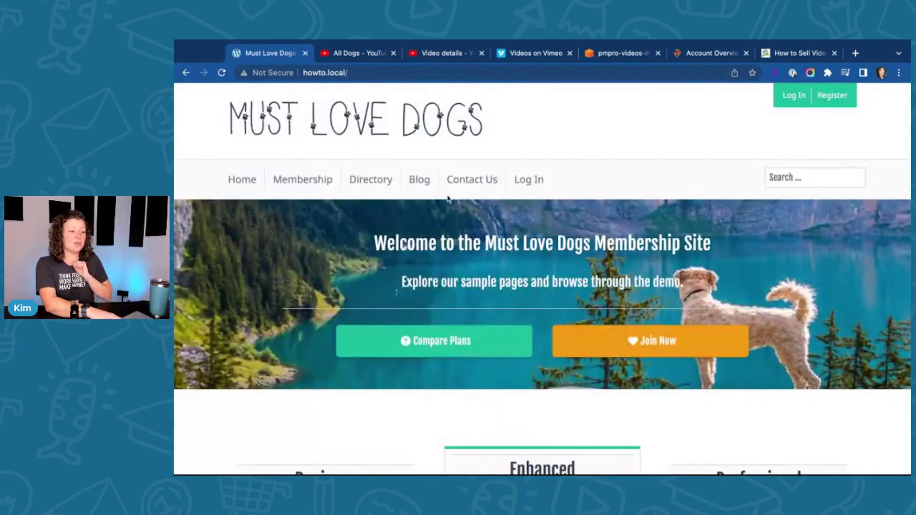
{"action": "left_click", "coordinate": [419, 182]}
{"action": "scroll", "coordinate": [380, 211], "scroll_direction": "down", "scroll_amount": 2}
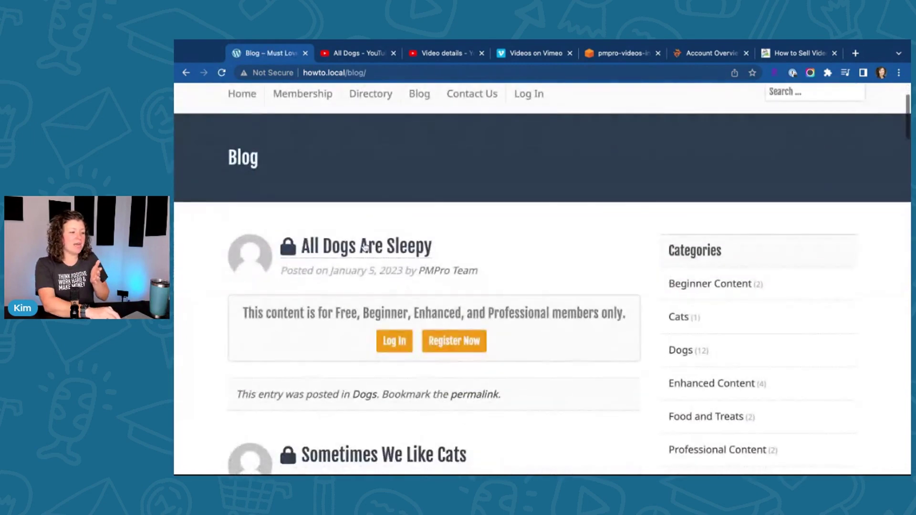
{"action": "left_click", "coordinate": [324, 242]}
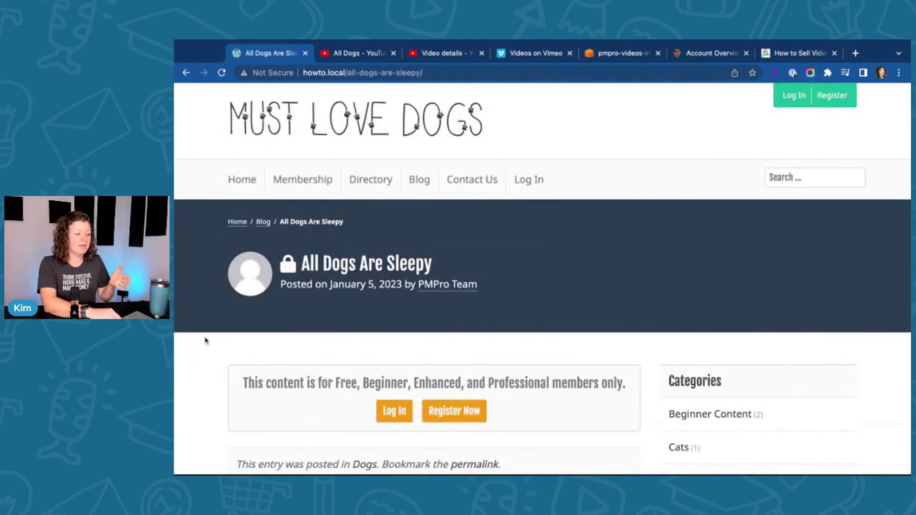
Step: Sign back in to the site account, retrying with the corrected password
{"action": "left_click", "coordinate": [394, 411]}
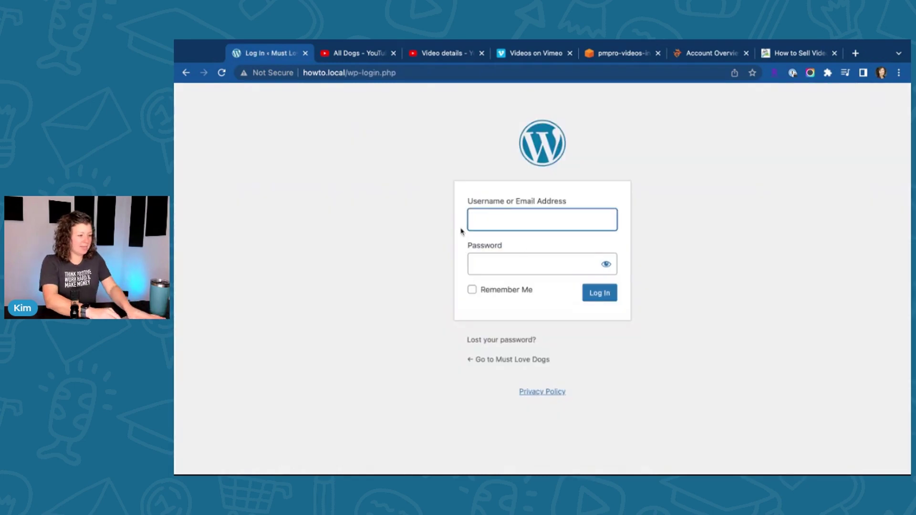
{"action": "type", "text": "pmpro"}
{"action": "left_click", "coordinate": [533, 273]}
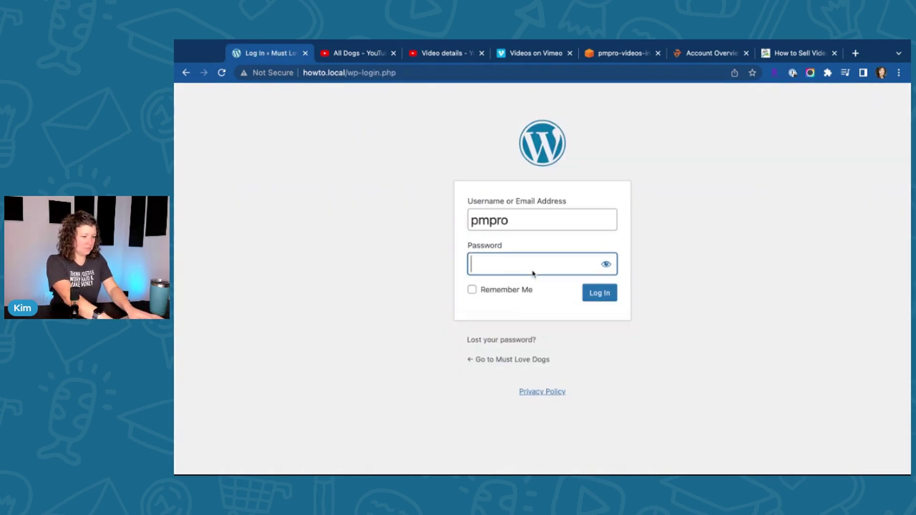
{"action": "type", "text": "*******"}
{"action": "key", "text": "Return"}
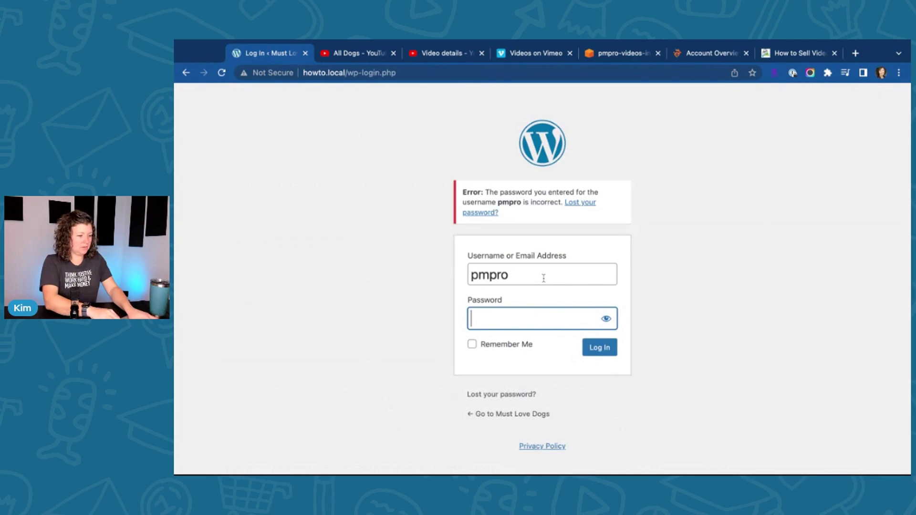
{"action": "type", "text": "*********"}
{"action": "key", "text": "Return"}
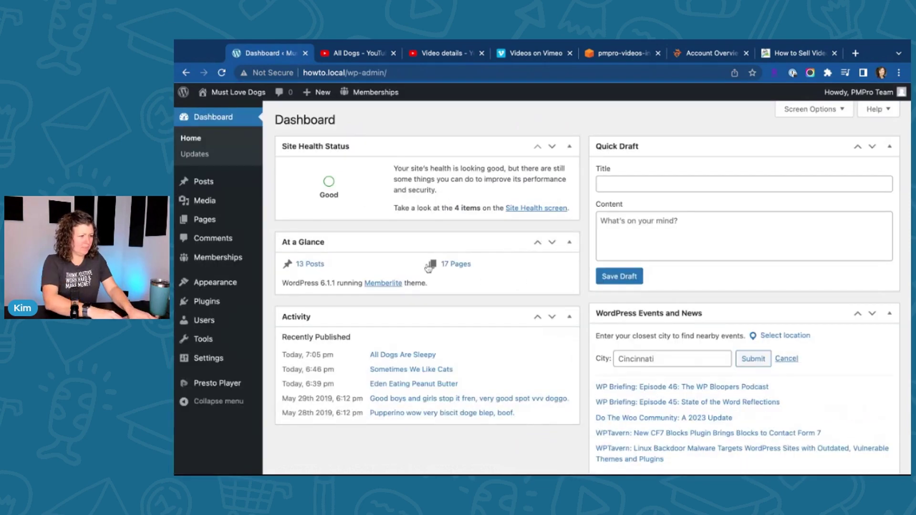
Step: Visit the site's front end and open the blog listing
{"action": "mouse_move", "coordinate": [233, 92]}
{"action": "left_click", "coordinate": [210, 109]}
{"action": "left_click", "coordinate": [419, 197]}
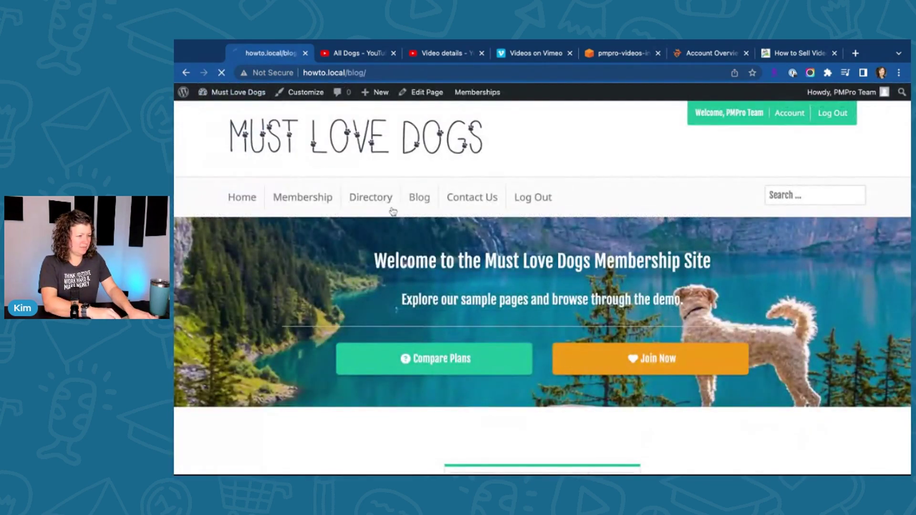
Step: Open All Dogs Are Sleepy, close the YouTube tab, and scroll to the embedded video
{"action": "scroll", "coordinate": [420, 238], "scroll_direction": "down", "scroll_amount": 4}
{"action": "left_click", "coordinate": [316, 254]}
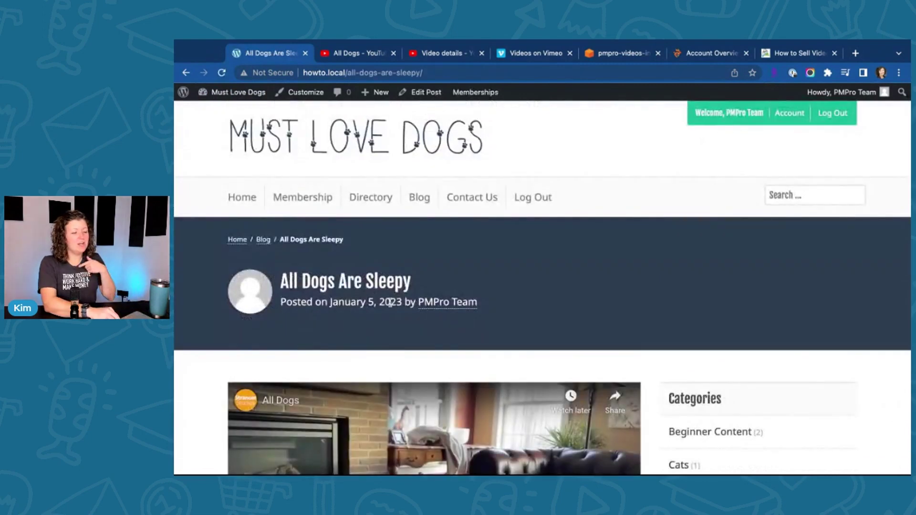
{"action": "scroll", "coordinate": [429, 286], "scroll_direction": "down", "scroll_amount": 1}
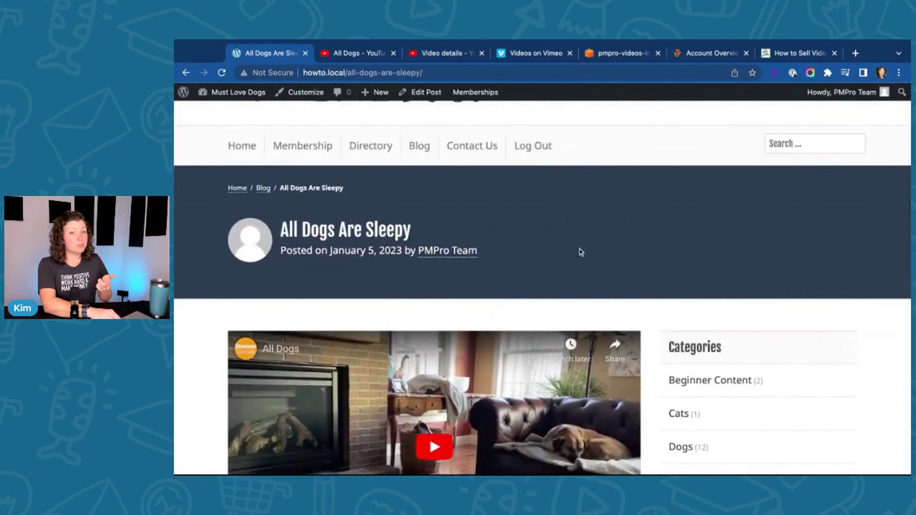
{"action": "scroll", "coordinate": [580, 252], "scroll_direction": "down", "scroll_amount": 2}
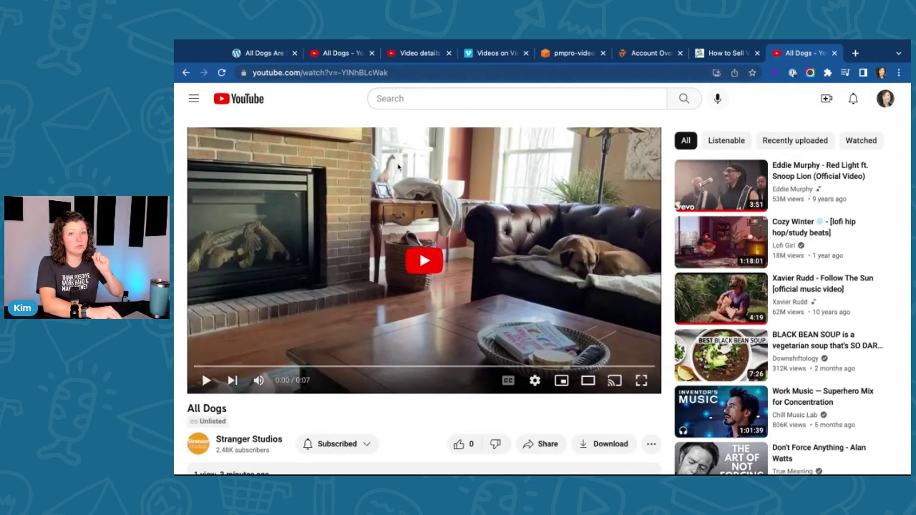
{"action": "key", "text": "ctrl+w"}
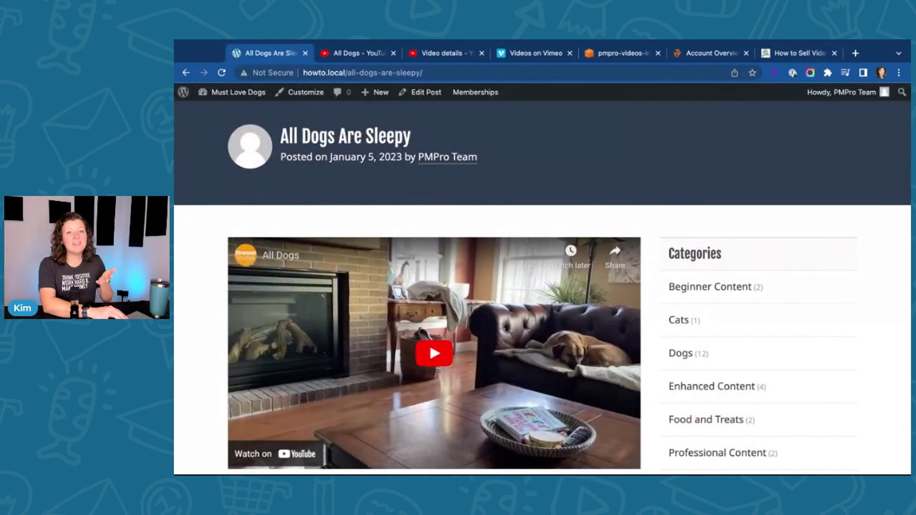
{"action": "scroll", "coordinate": [234, 327], "scroll_direction": "down", "scroll_amount": 3}
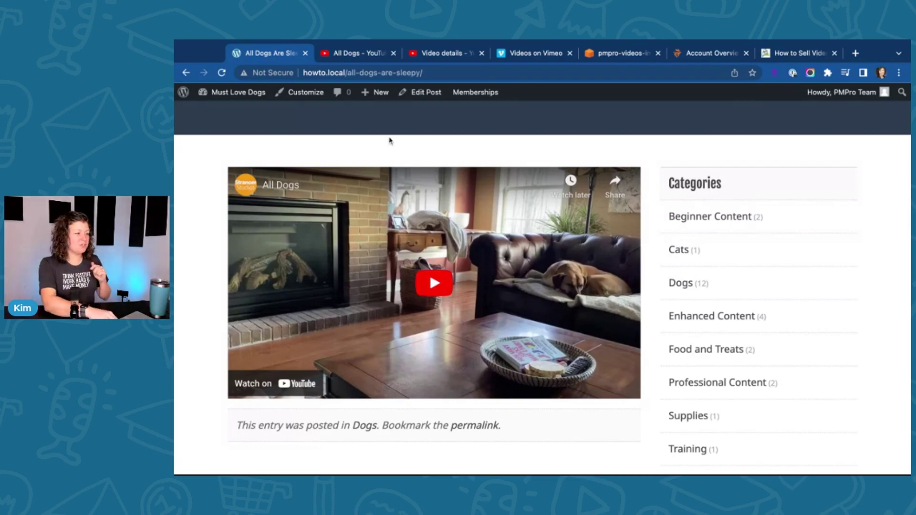
Step: Open the post in the block editor and set Require Membership to None
{"action": "left_click", "coordinate": [426, 93]}
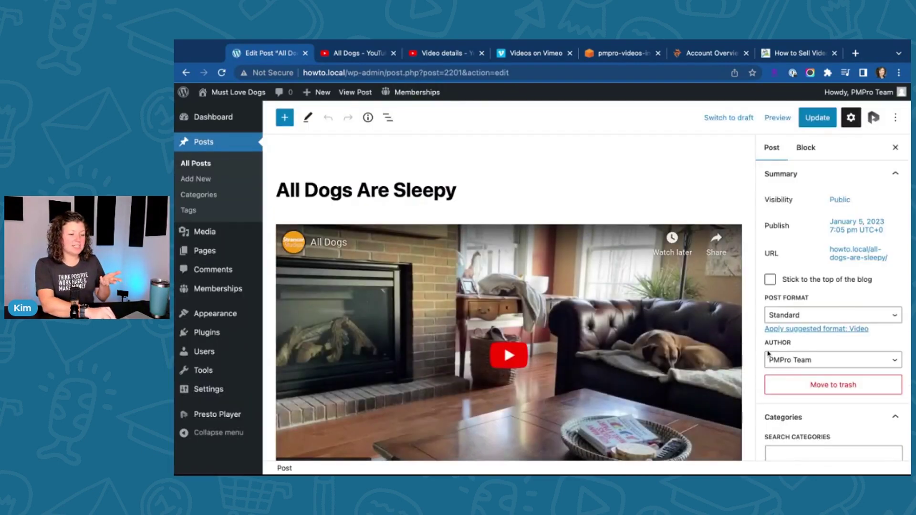
{"action": "scroll", "coordinate": [768, 353], "scroll_direction": "down", "scroll_amount": 10}
{"action": "left_click", "coordinate": [816, 315]}
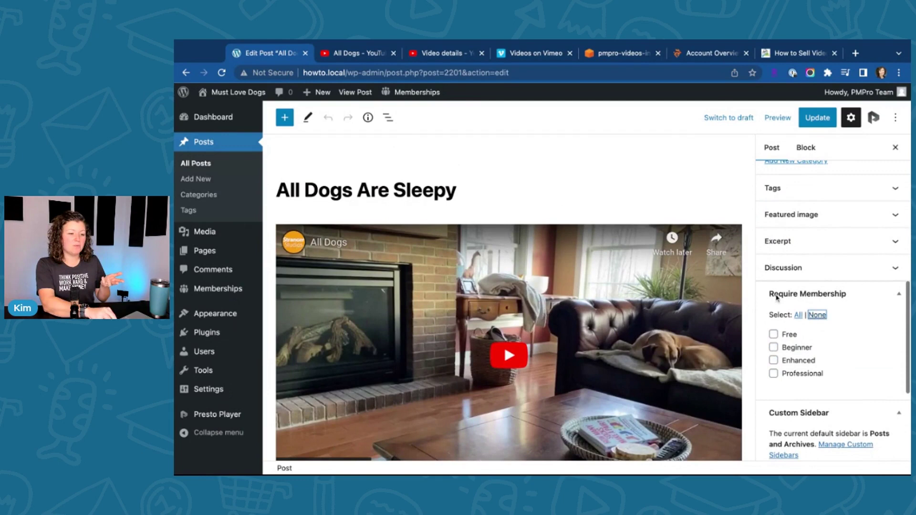
Step: Insert a Membership Required Block visible to Beginner, Enhanced, Professional and Free members
{"action": "left_click", "coordinate": [474, 190]}
{"action": "key", "text": "Return"}
{"action": "type", "text": "/member"}
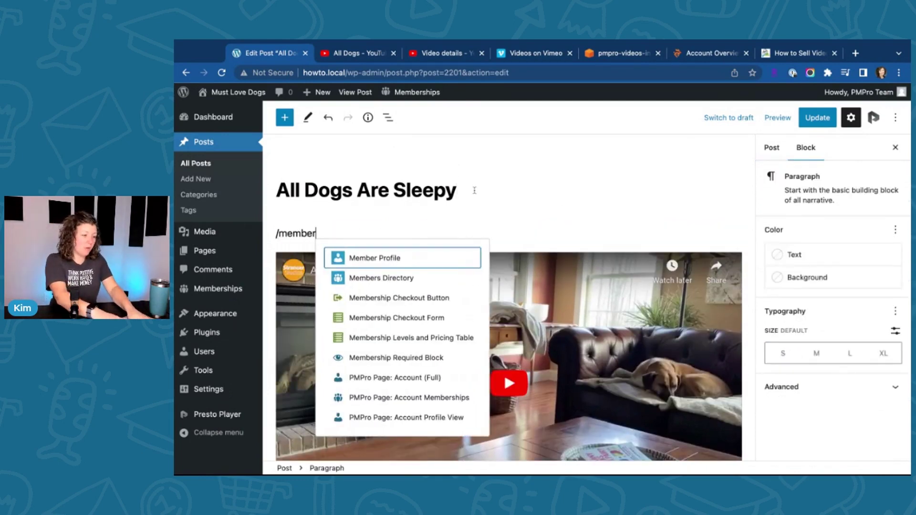
{"action": "type", "text": " re"}
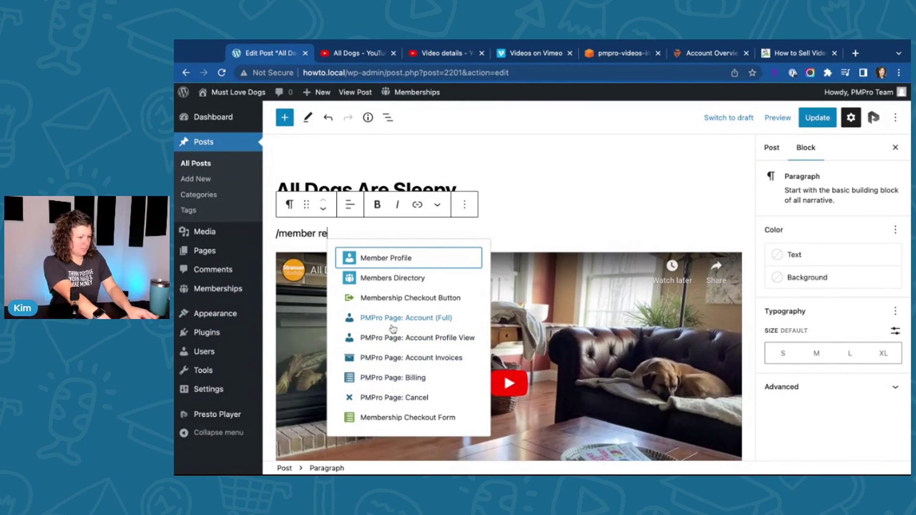
{"action": "key", "text": "ctrl+a"}
{"action": "type", "text": "/req"}
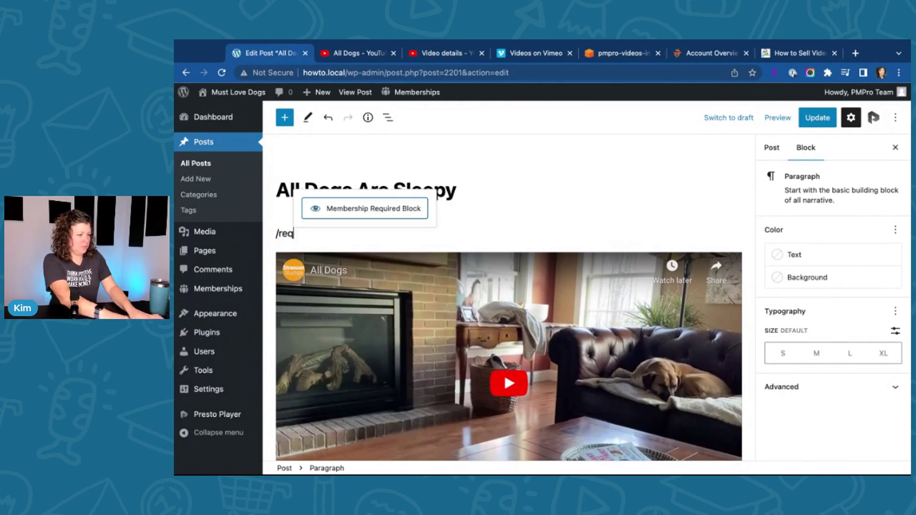
{"action": "key", "text": "Return"}
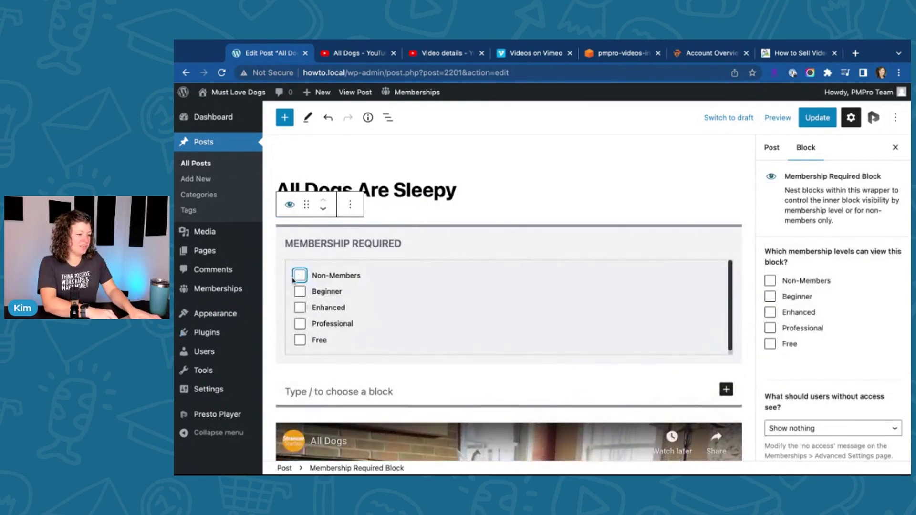
{"action": "left_click", "coordinate": [299, 291]}
{"action": "left_click", "coordinate": [300, 307]}
{"action": "left_click", "coordinate": [299, 324]}
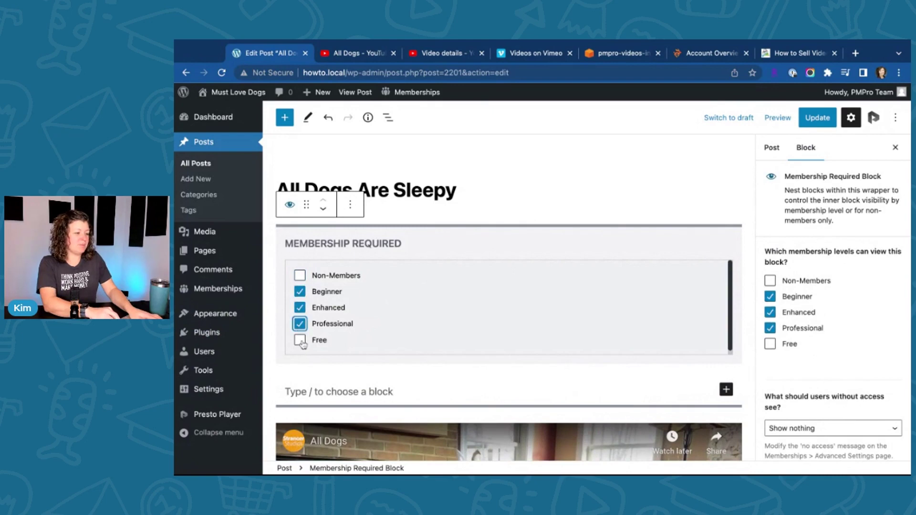
{"action": "left_click", "coordinate": [300, 340]}
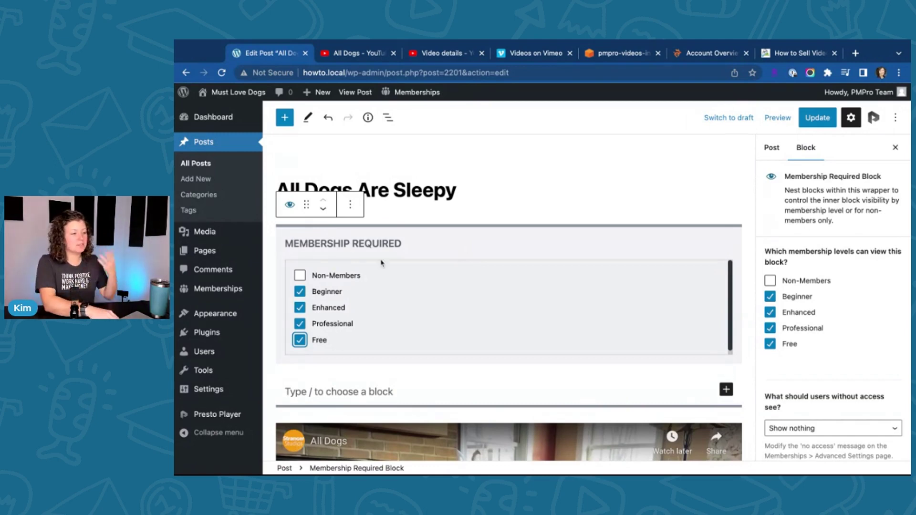
Step: Add a 'Sleeping Video' heading inside the Membership Required block
{"action": "left_click", "coordinate": [404, 385]}
{"action": "type", "text": "/he"}
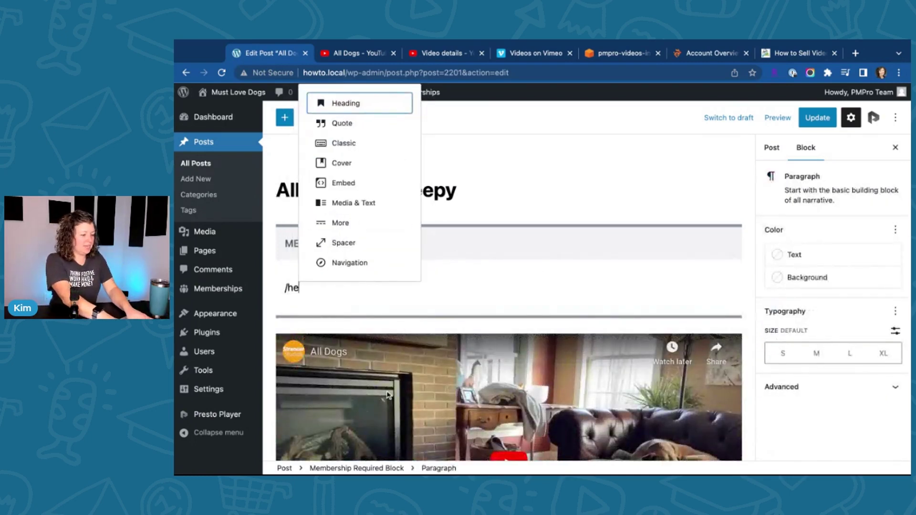
{"action": "key", "text": "Return"}
{"action": "type", "text": "Sleepin"}
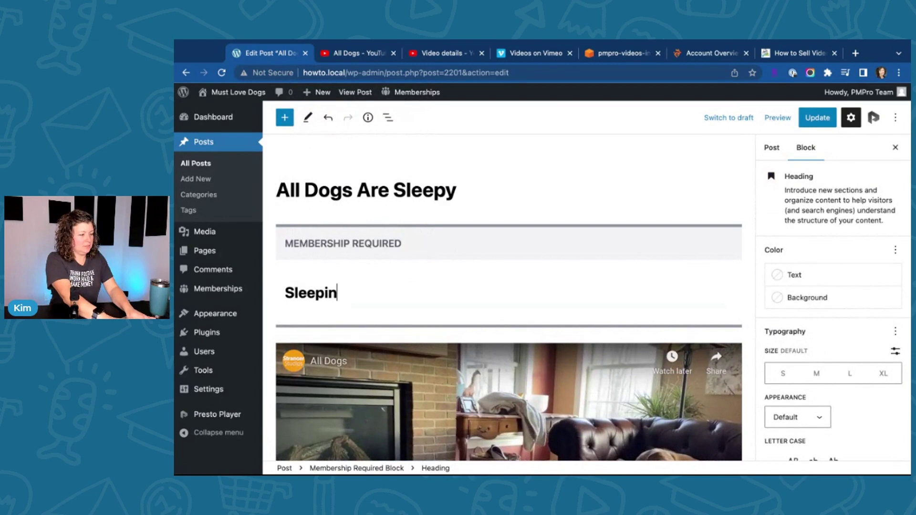
{"action": "type", "text": "g V"}
{"action": "key", "text": "BackSpace"}
{"action": "key", "text": "BackSpace"}
{"action": "type", "text": "g Video"}
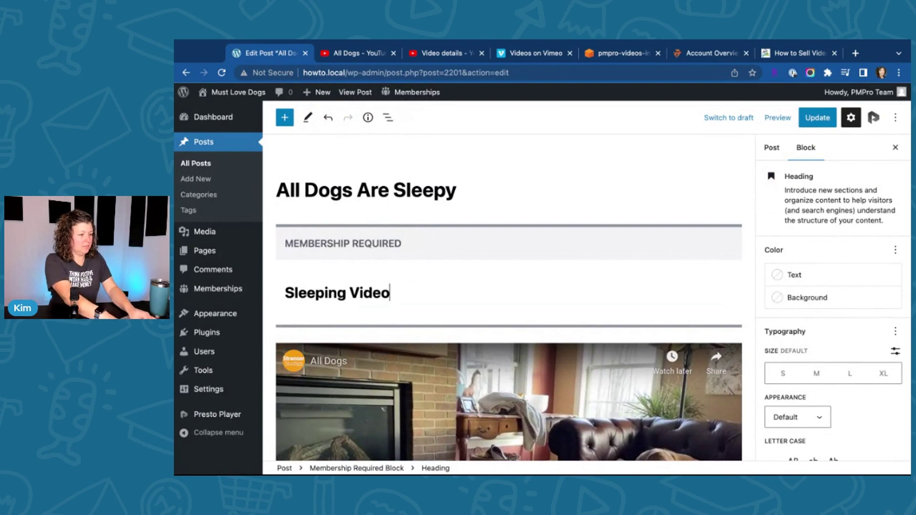
{"action": "key", "text": "Return"}
Step: Drag the YouTube embed into the block, delete the empty paragraph, and update the post
{"action": "scroll", "coordinate": [324, 299], "scroll_direction": "down", "scroll_amount": 3}
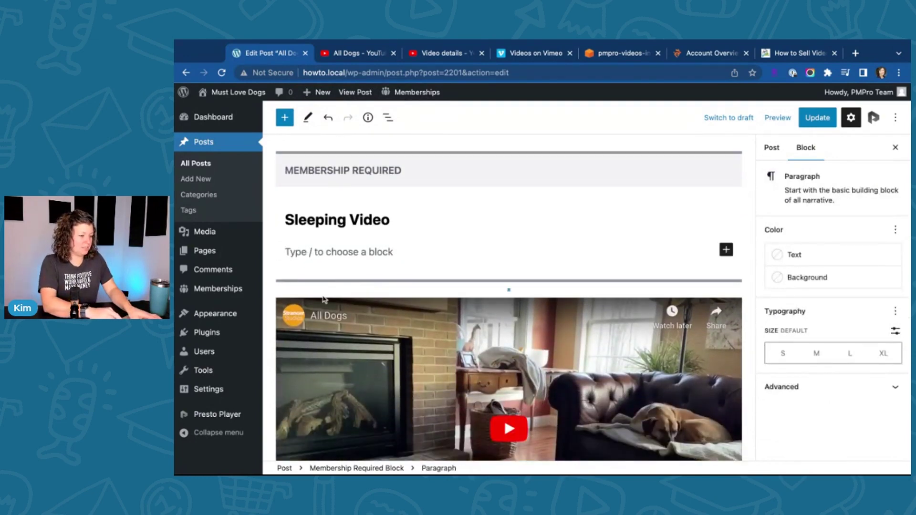
{"action": "left_click", "coordinate": [323, 300]}
{"action": "scroll", "coordinate": [334, 248], "scroll_direction": "down", "scroll_amount": 5}
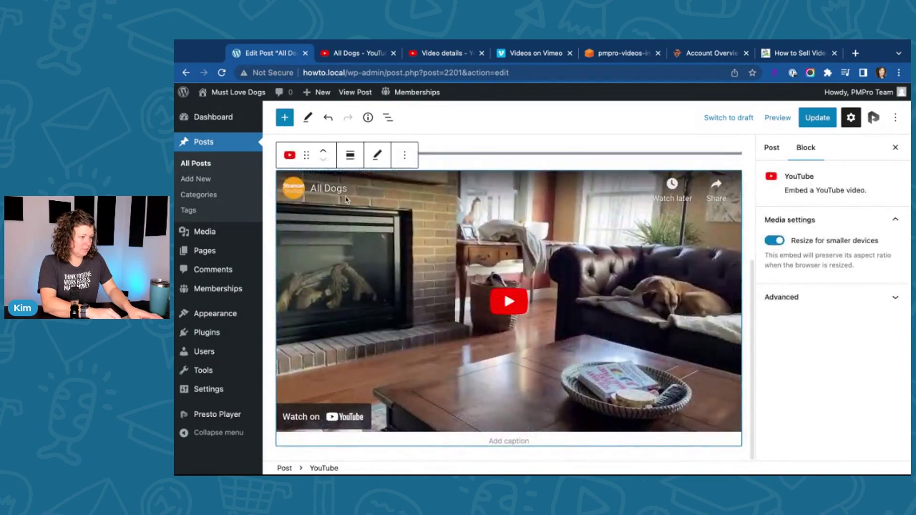
{"action": "left_click_drag", "start_coordinate": [307, 156], "coordinate": [379, 193]}
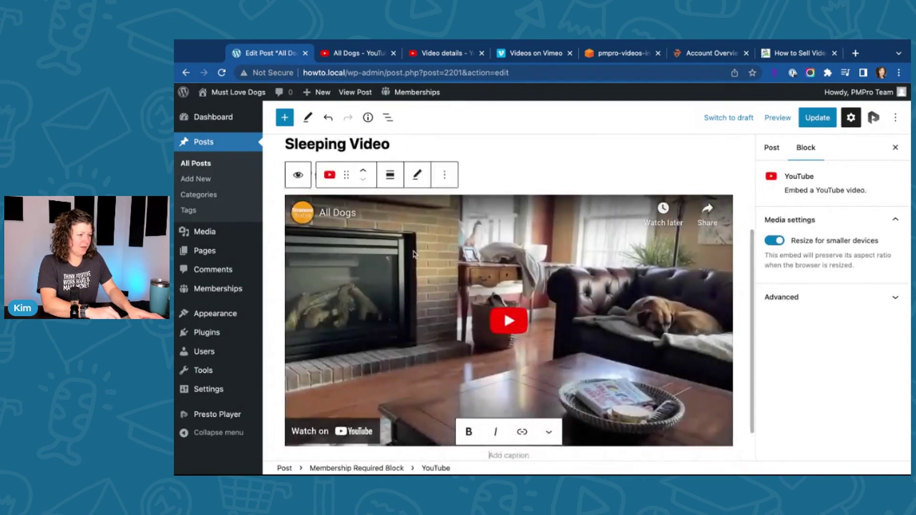
{"action": "left_click", "coordinate": [391, 249]}
{"action": "key", "text": "BackSpace"}
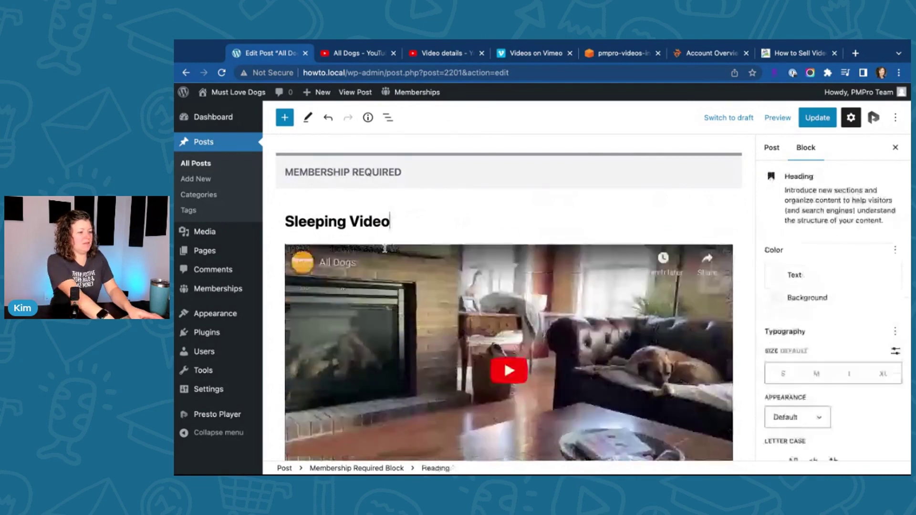
{"action": "left_click", "coordinate": [810, 122]}
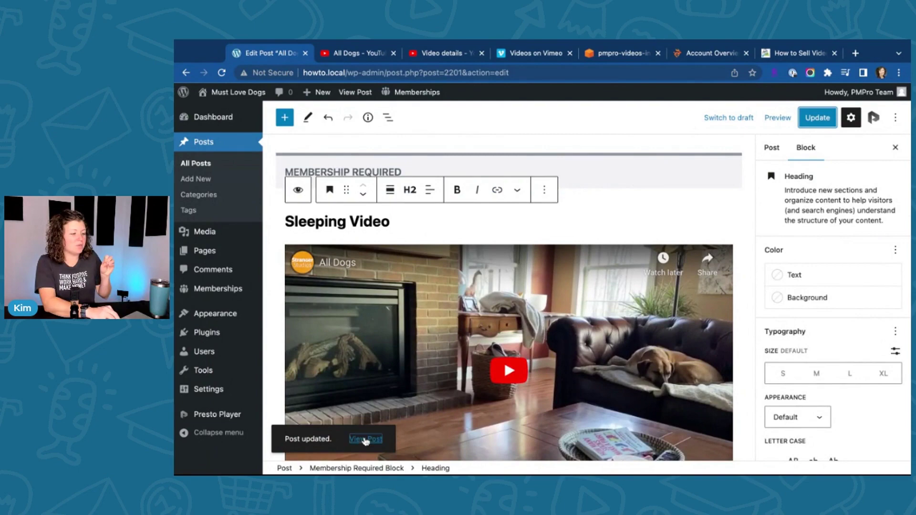
Step: View the updated post with its Sleeping Video section, then log out of the site
{"action": "left_click", "coordinate": [366, 439]}
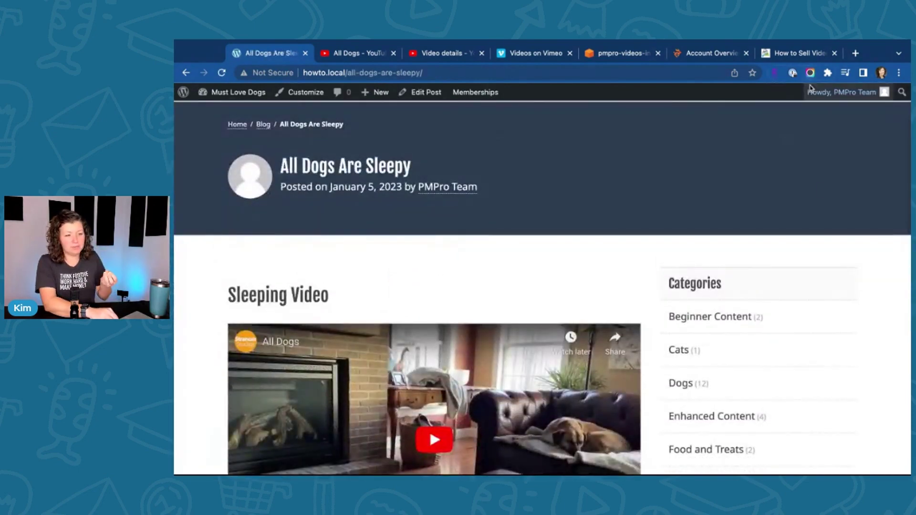
{"action": "scroll", "coordinate": [734, 190], "scroll_direction": "down", "scroll_amount": 2}
{"action": "scroll", "coordinate": [735, 190], "scroll_direction": "down", "scroll_amount": 3}
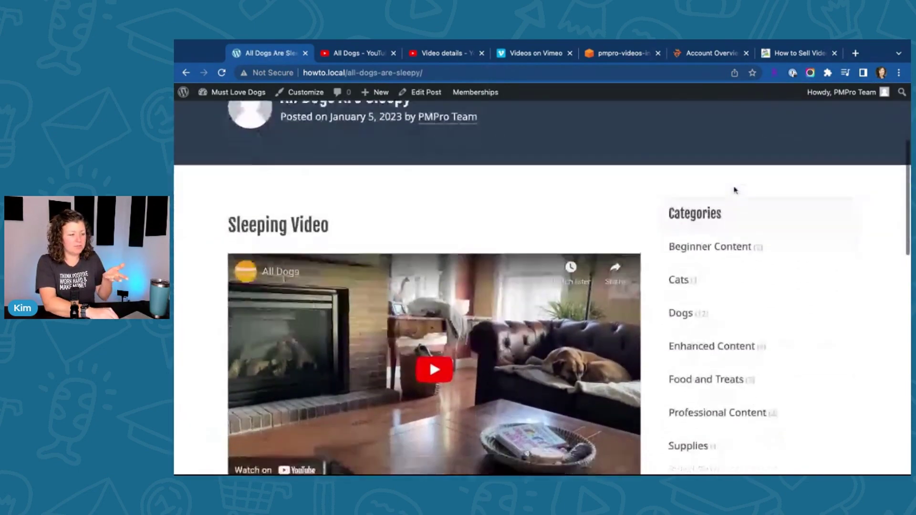
{"action": "scroll", "coordinate": [734, 189], "scroll_direction": "up", "scroll_amount": 6}
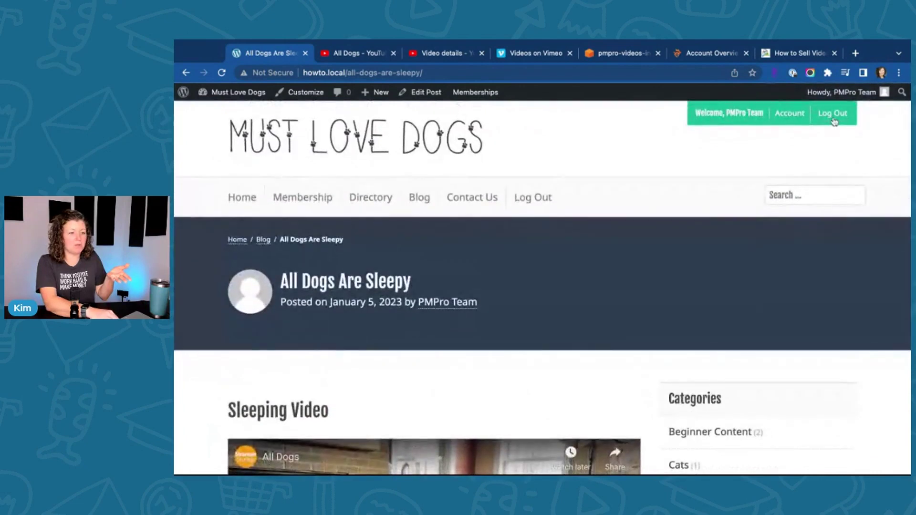
{"action": "left_click", "coordinate": [832, 116]}
{"action": "scroll", "coordinate": [271, 254], "scroll_direction": "down", "scroll_amount": 1}
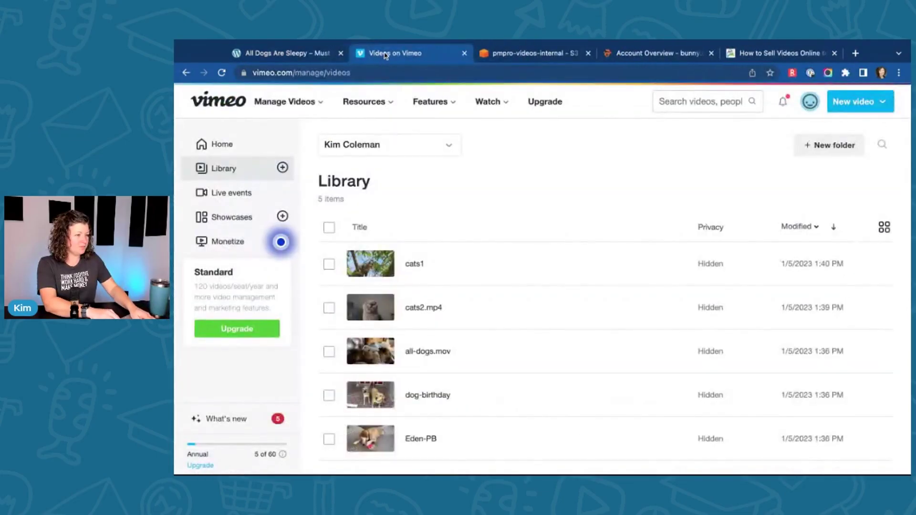
Step: Switch between the WordPress and Vimeo tabs and open the Vimeo account dropdown
{"action": "left_click", "coordinate": [286, 53]}
{"action": "left_click", "coordinate": [409, 52]}
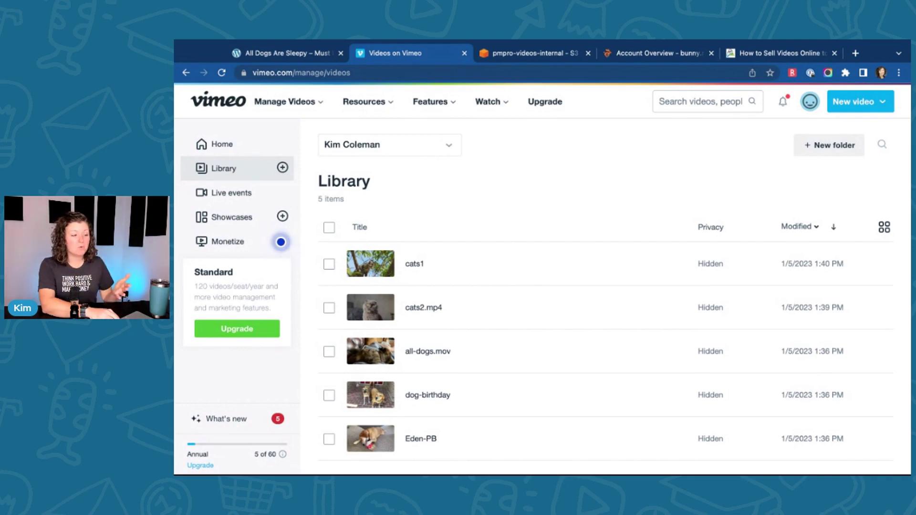
{"action": "left_click", "coordinate": [809, 101]}
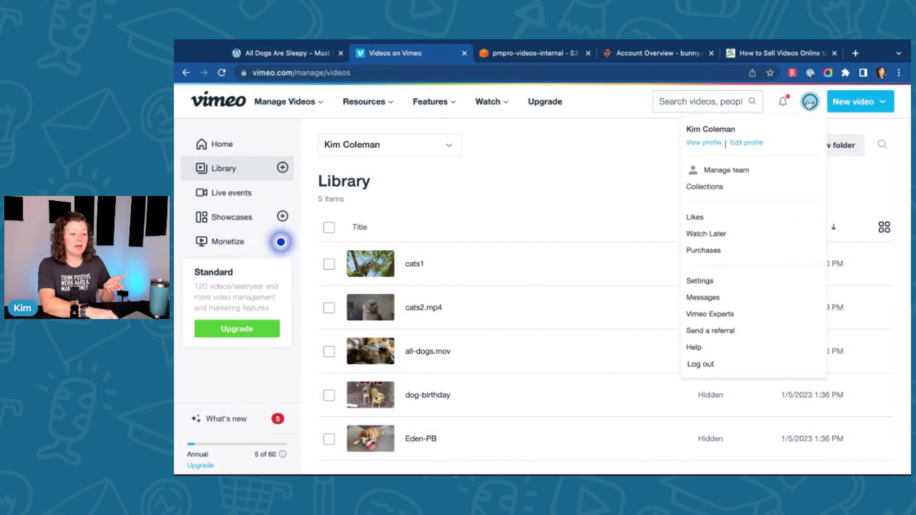
Step: Browse Vimeo's General and Privacy account settings, then return to the Videos list
{"action": "left_click", "coordinate": [710, 283]}
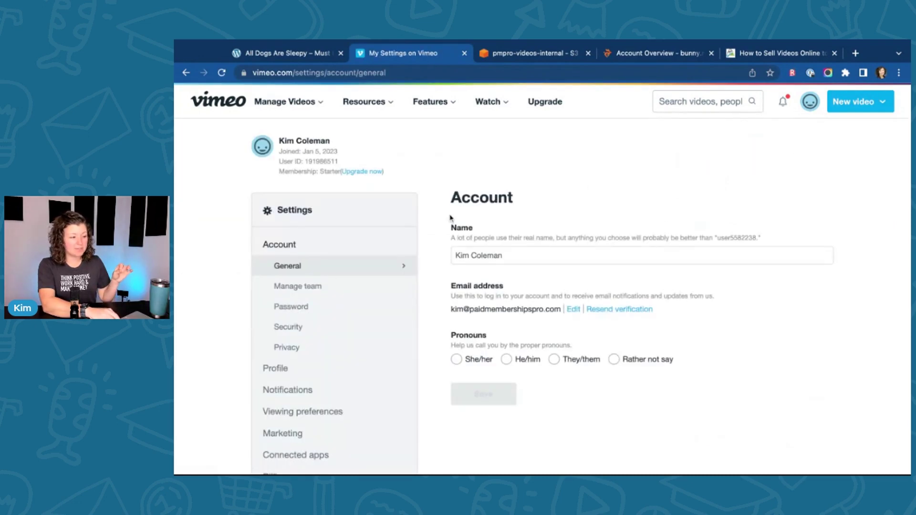
{"action": "left_click", "coordinate": [286, 347]}
{"action": "scroll", "coordinate": [537, 301], "scroll_direction": "down", "scroll_amount": 5}
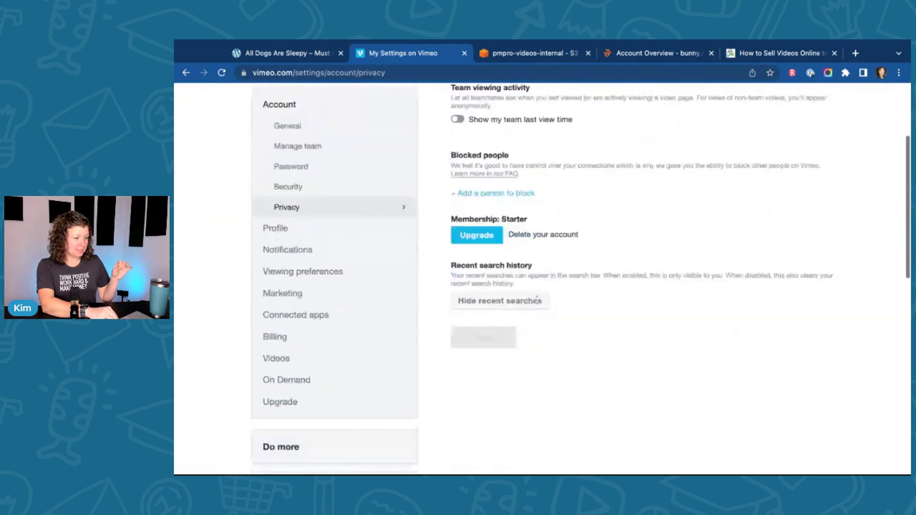
{"action": "scroll", "coordinate": [537, 301], "scroll_direction": "up", "scroll_amount": 5}
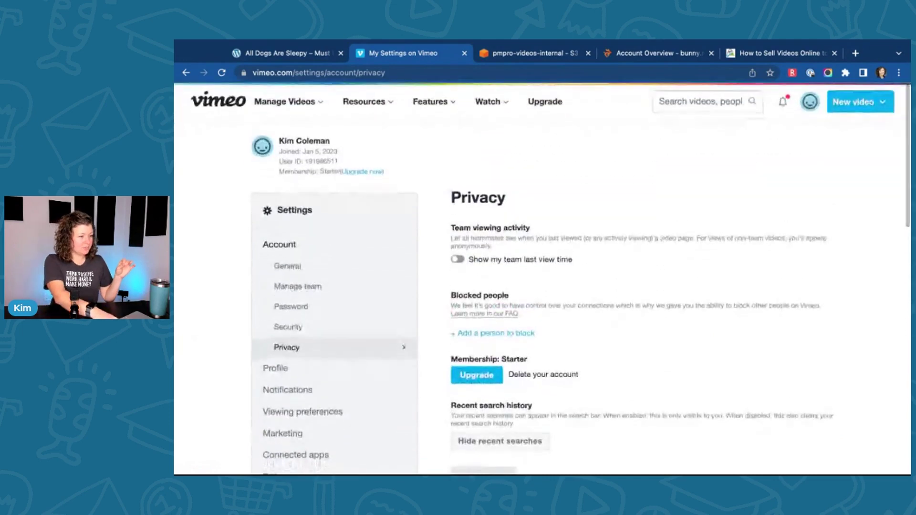
{"action": "key", "text": "alt+Left"}
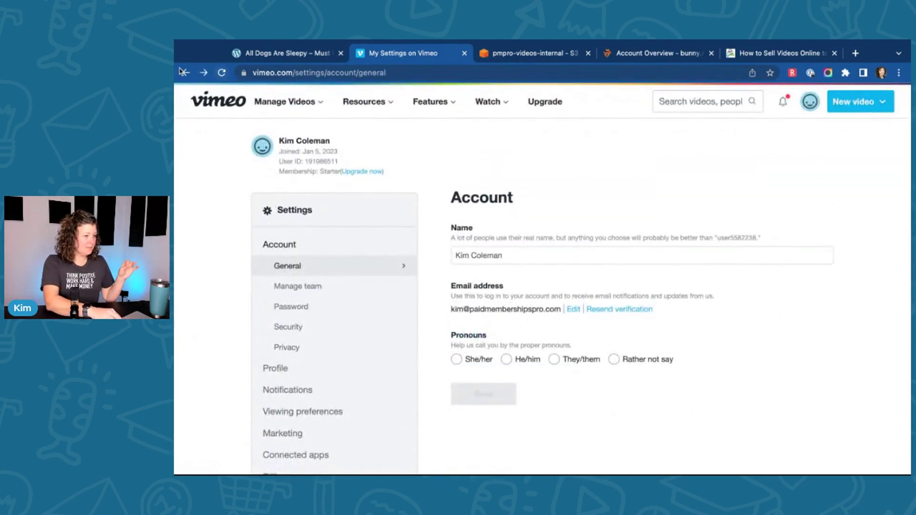
{"action": "left_click", "coordinate": [185, 73]}
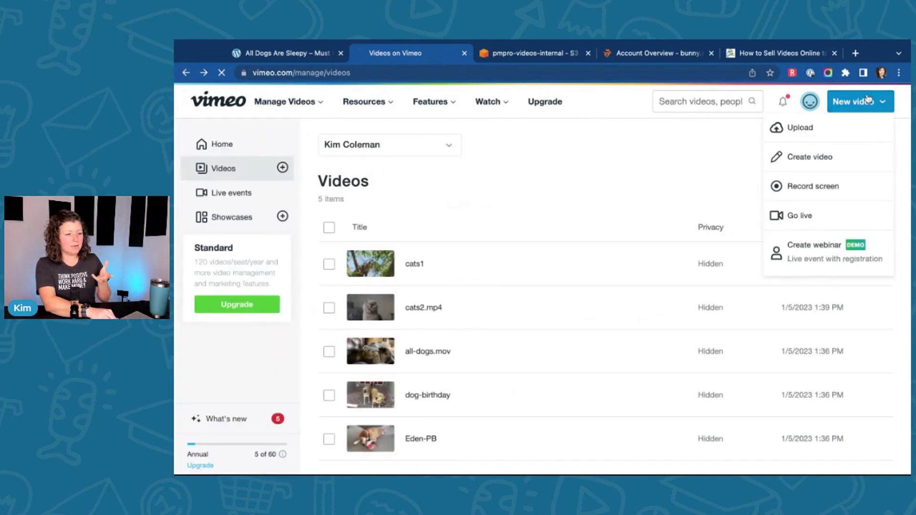
{"action": "left_click", "coordinate": [796, 125]}
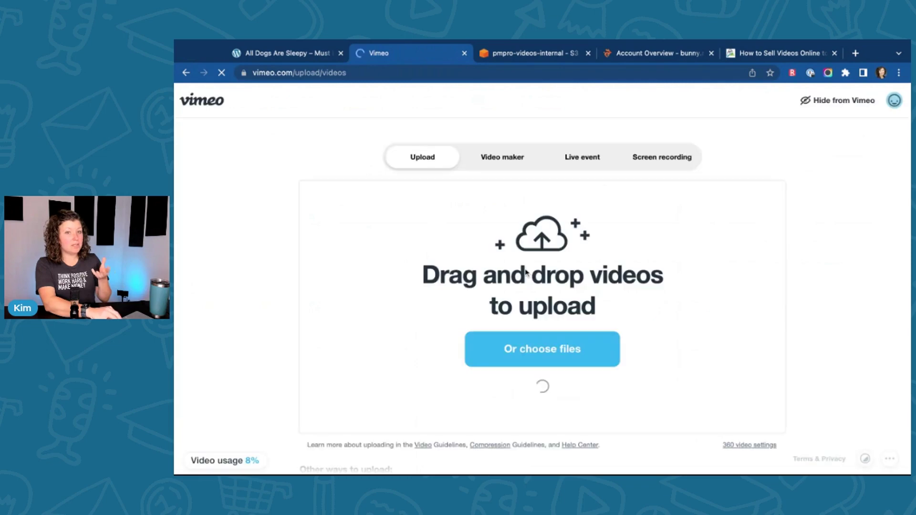
{"action": "left_click", "coordinate": [556, 352]}
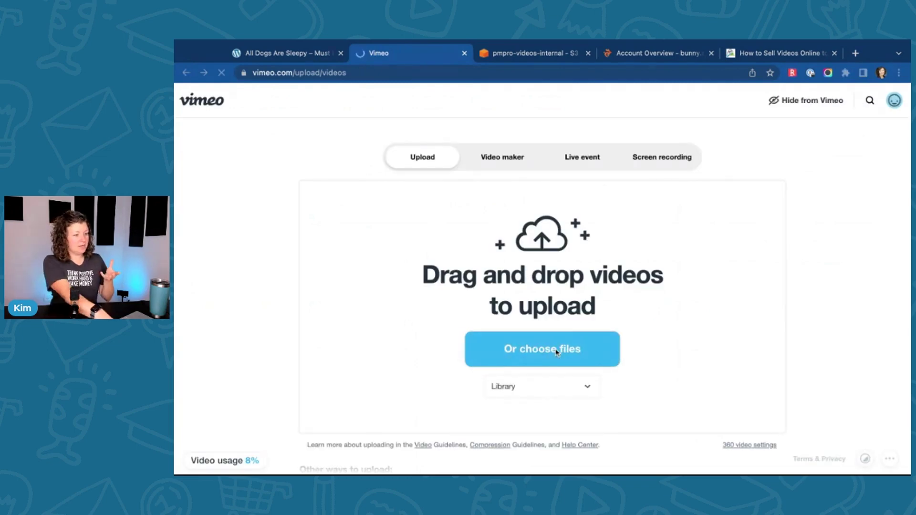
{"action": "double_click", "coordinate": [423, 241]}
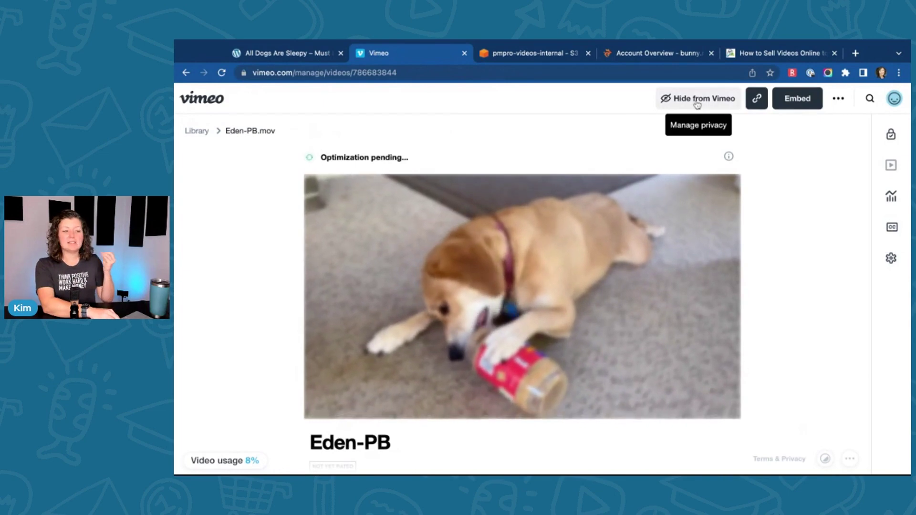
Step: Open the video's Hide from Vimeo privacy panel and follow its Upload defaults link
{"action": "left_click", "coordinate": [697, 101]}
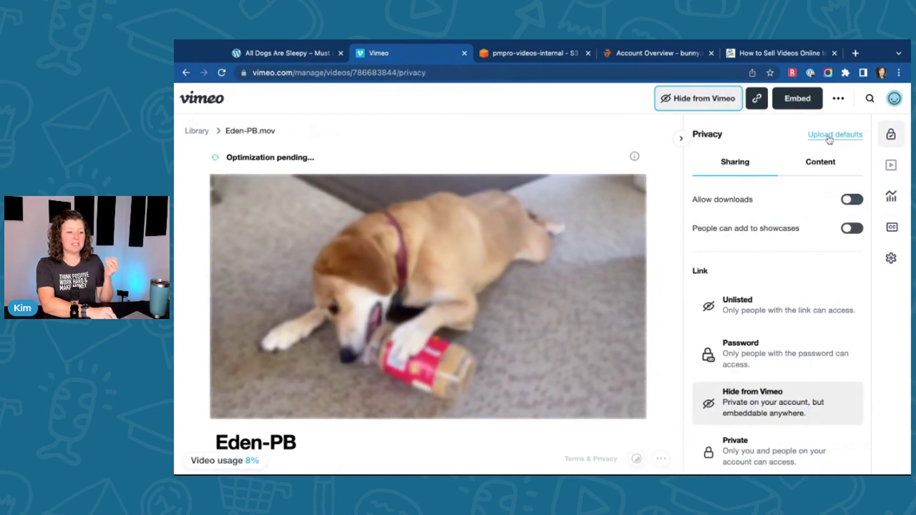
{"action": "left_click", "coordinate": [829, 136]}
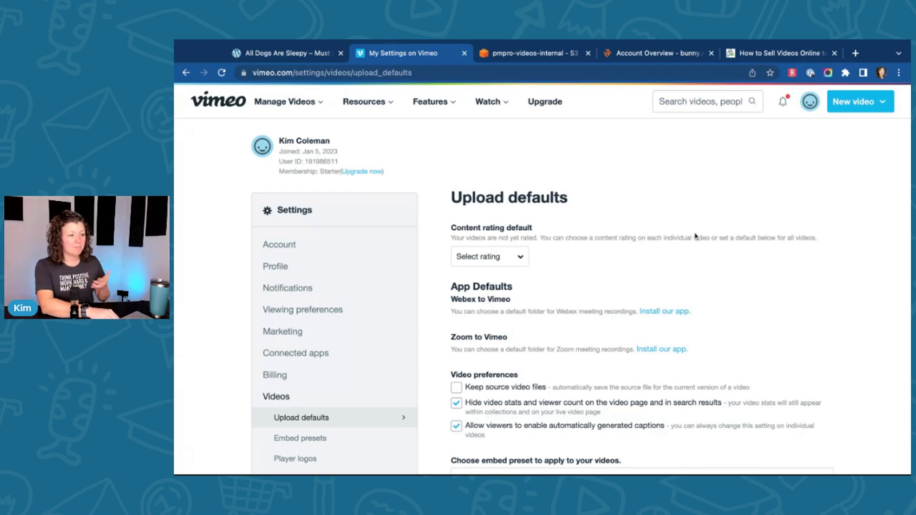
Step: Scroll to the Privacy section and open the 'Who can watch your videos?' dropdown
{"action": "scroll", "coordinate": [695, 236], "scroll_direction": "down", "scroll_amount": 3}
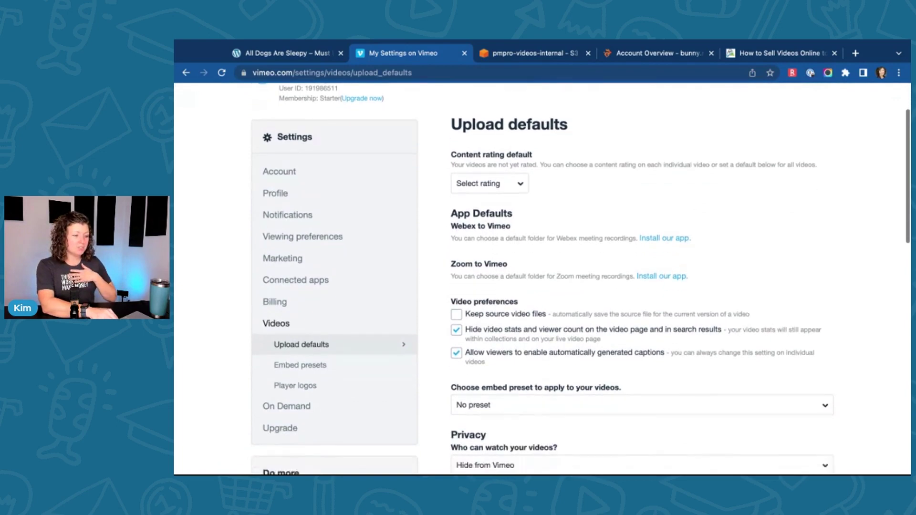
{"action": "scroll", "coordinate": [453, 237], "scroll_direction": "down", "scroll_amount": 4}
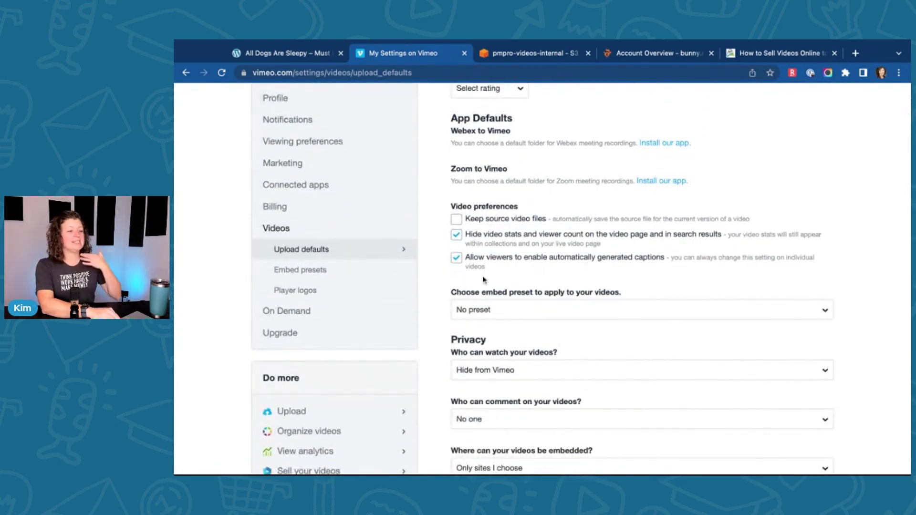
{"action": "scroll", "coordinate": [420, 259], "scroll_direction": "down", "scroll_amount": 2}
{"action": "scroll", "coordinate": [420, 259], "scroll_direction": "down", "scroll_amount": 4}
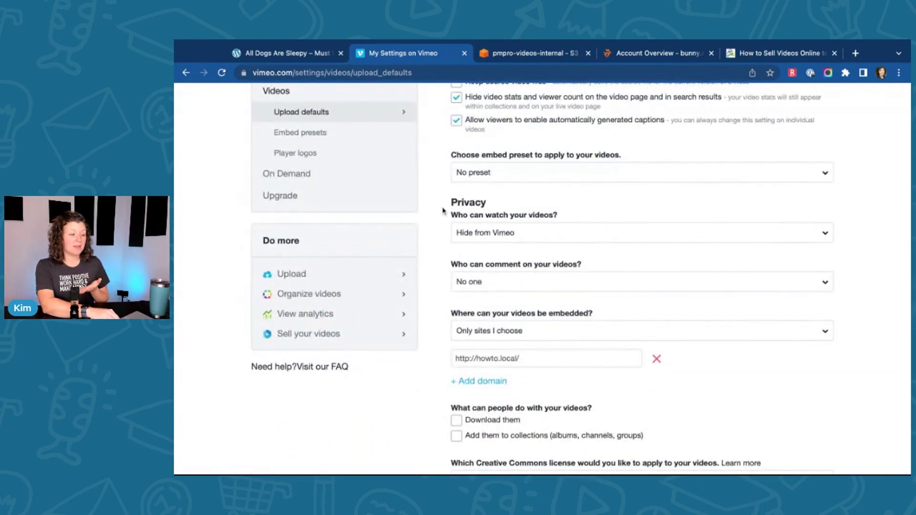
{"action": "double_click", "coordinate": [449, 205]}
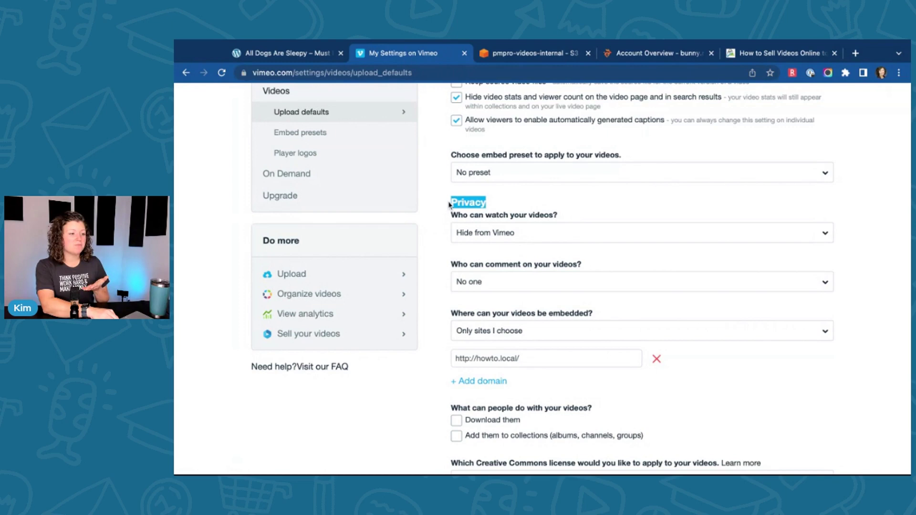
{"action": "left_click", "coordinate": [468, 210]}
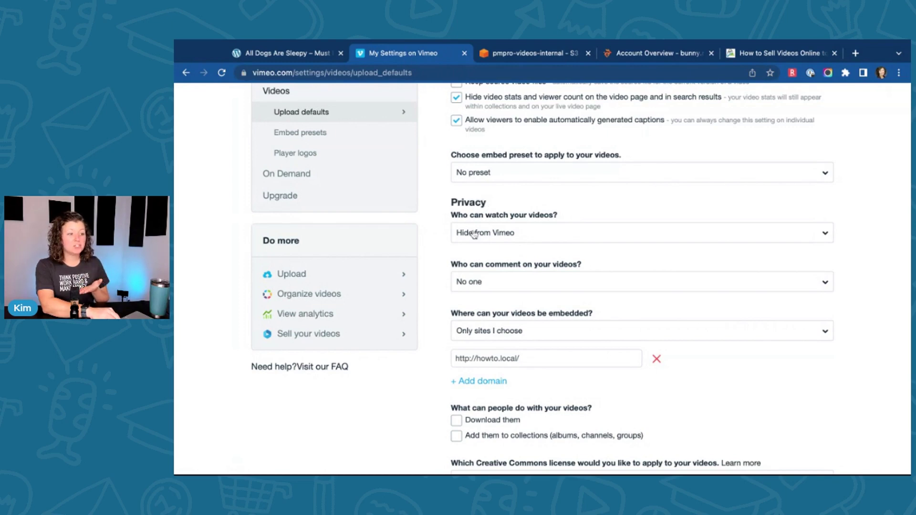
{"action": "left_click", "coordinate": [473, 234]}
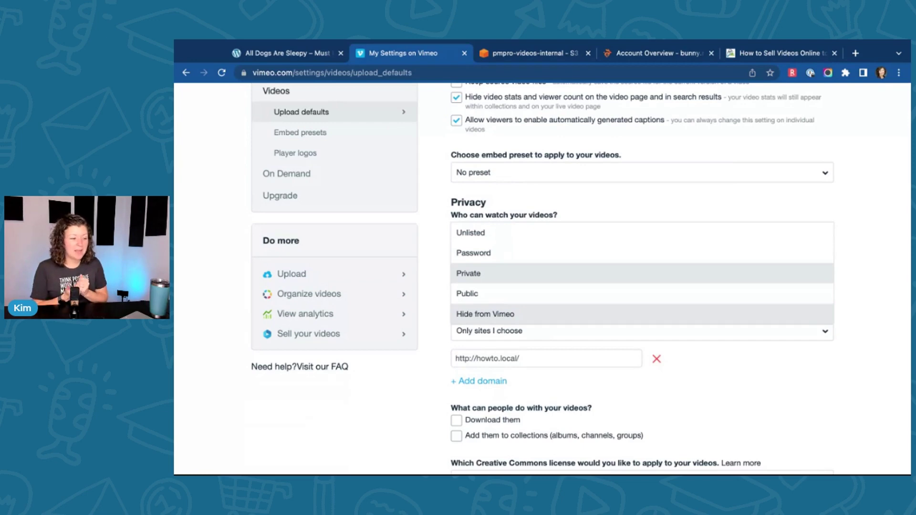
Step: Keep viewing at Hide from Vimeo and comments at No one, then show the embed options
{"action": "left_click", "coordinate": [497, 318]}
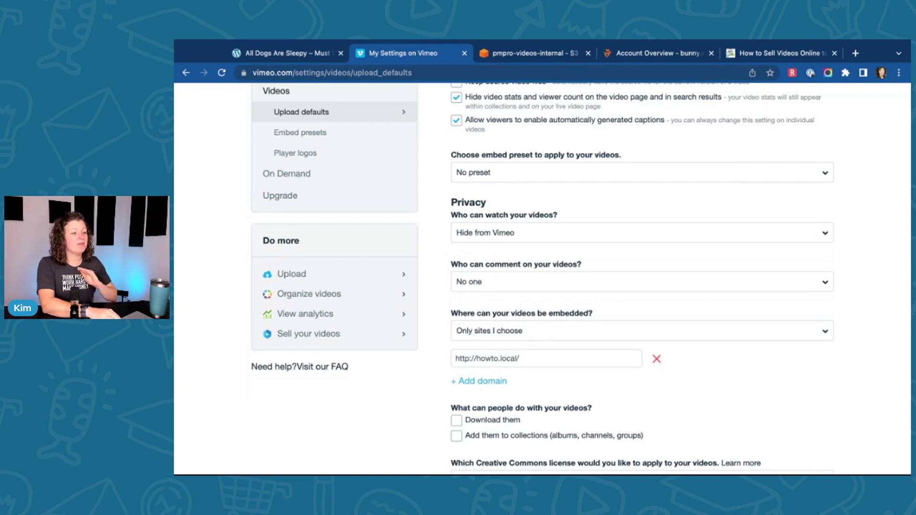
{"action": "scroll", "coordinate": [434, 253], "scroll_direction": "down", "scroll_amount": 2}
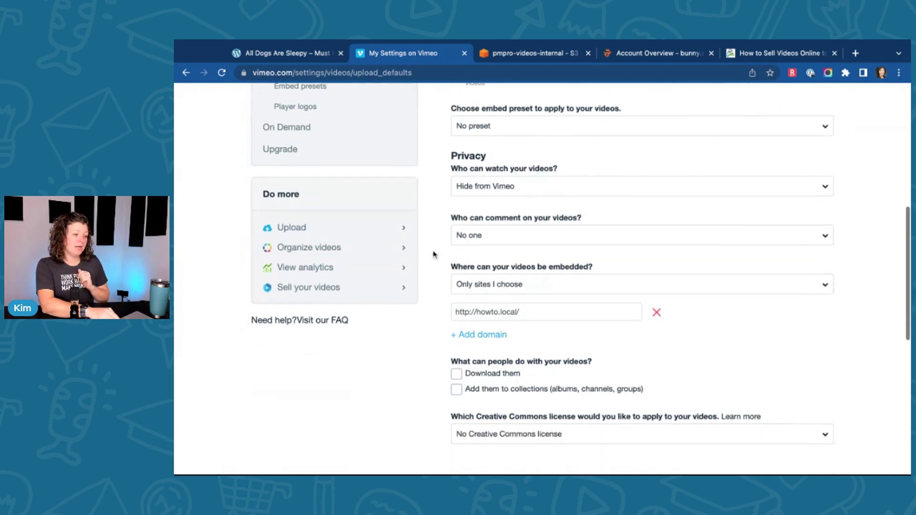
{"action": "left_click", "coordinate": [492, 231]}
{"action": "left_click", "coordinate": [441, 231]}
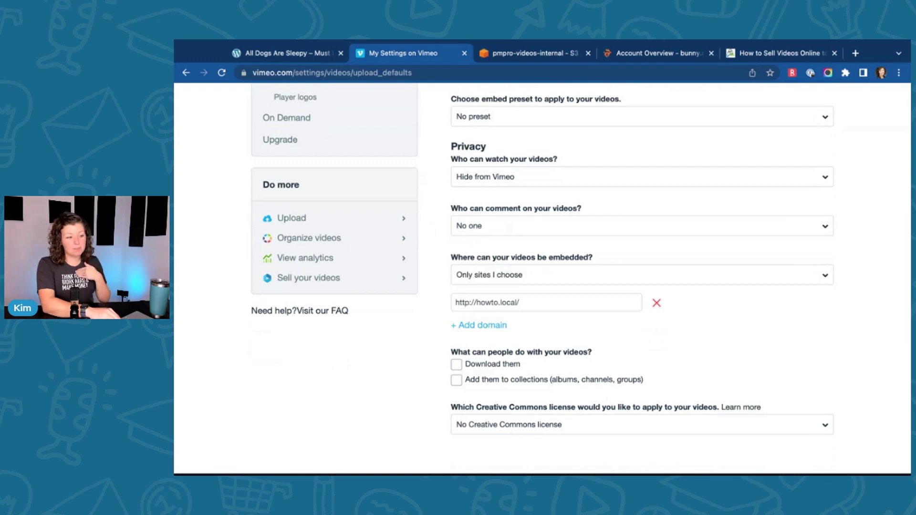
{"action": "scroll", "coordinate": [542, 279], "scroll_direction": "down", "scroll_amount": 2}
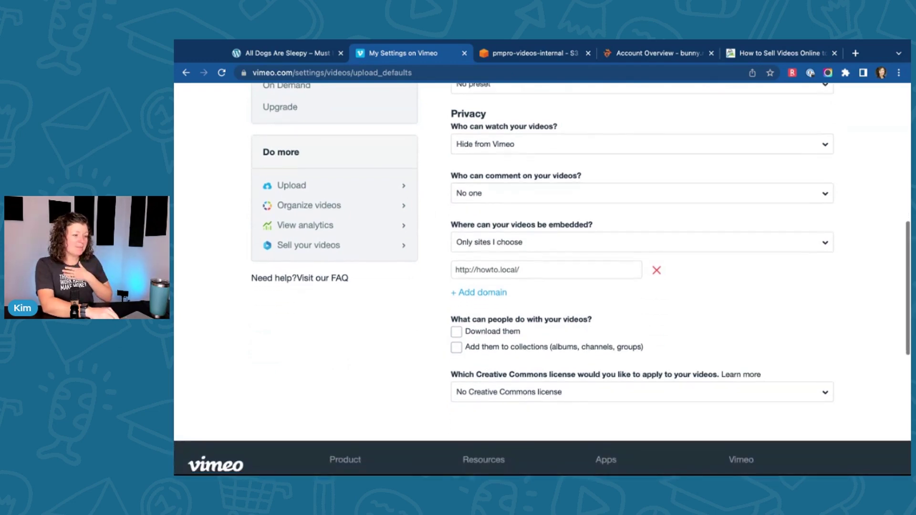
{"action": "scroll", "coordinate": [542, 279], "scroll_direction": "down", "scroll_amount": 1}
{"action": "left_click", "coordinate": [481, 233]}
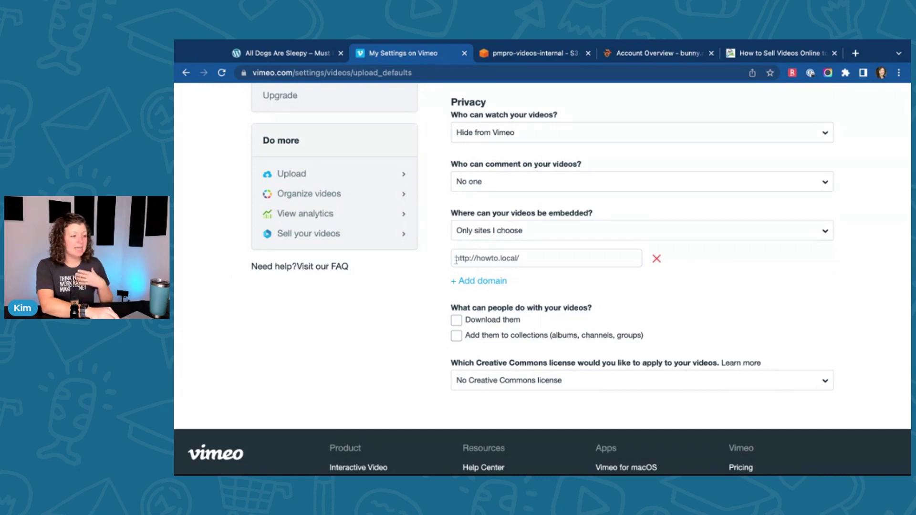
{"action": "triple_click", "coordinate": [455, 258]}
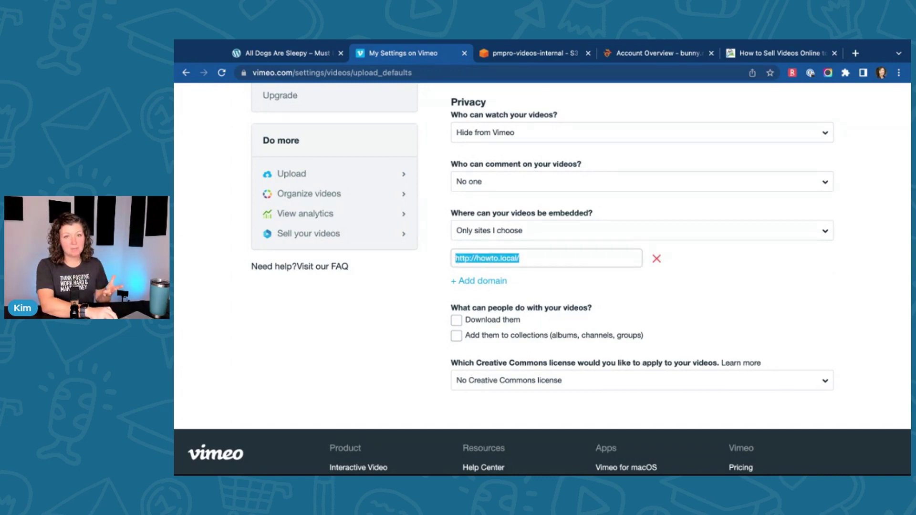
{"action": "left_click", "coordinate": [439, 258]}
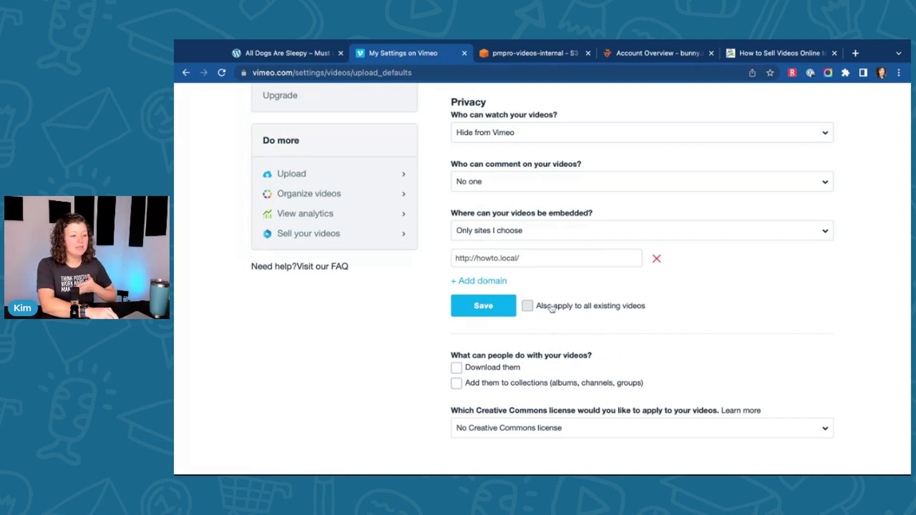
{"action": "left_click", "coordinate": [480, 305]}
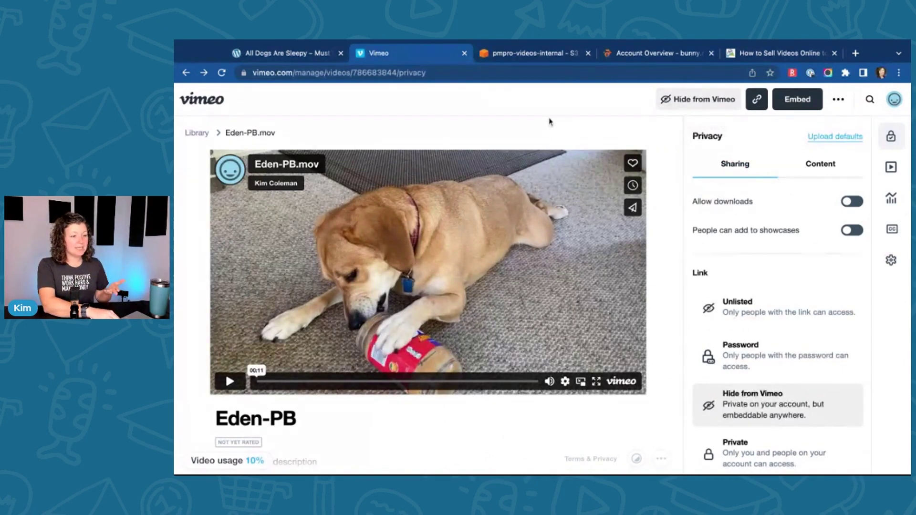
Step: Close the video's privacy panel and switch to the All Dogs Are Sleepy post
{"action": "left_click", "coordinate": [443, 73]}
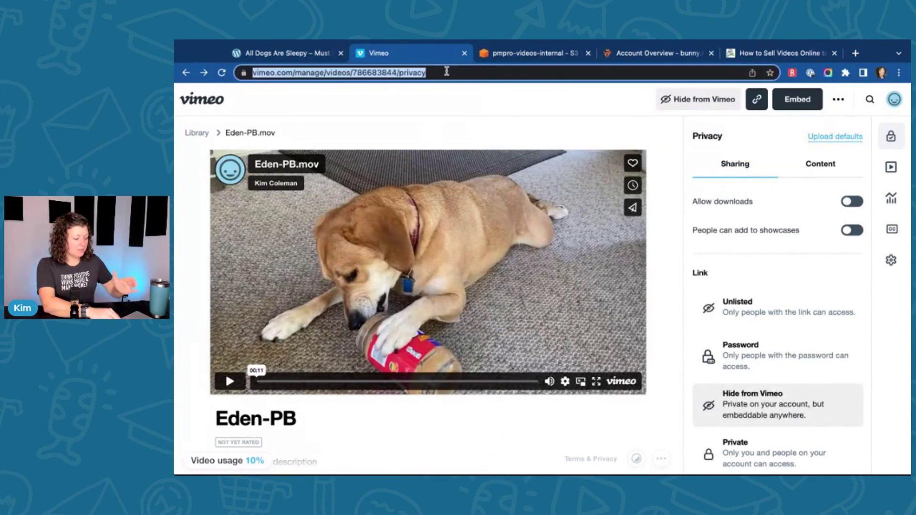
{"action": "left_click", "coordinate": [680, 141]}
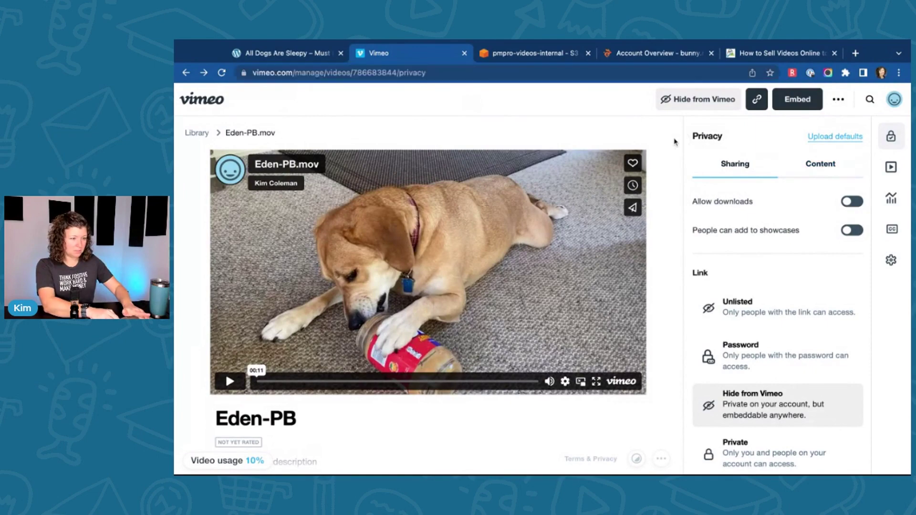
{"action": "left_click", "coordinate": [682, 142]}
{"action": "left_click", "coordinate": [414, 72]}
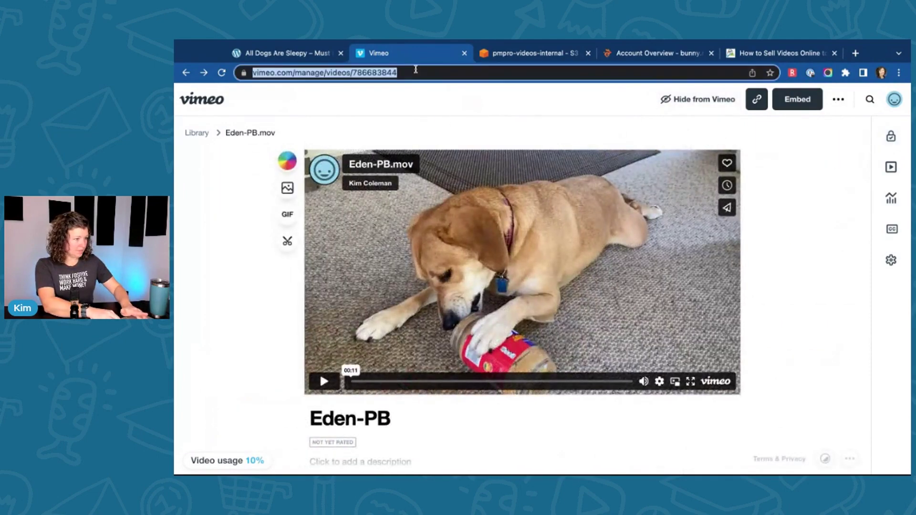
{"action": "left_click", "coordinate": [277, 55]}
{"action": "scroll", "coordinate": [452, 223], "scroll_direction": "up", "scroll_amount": 1}
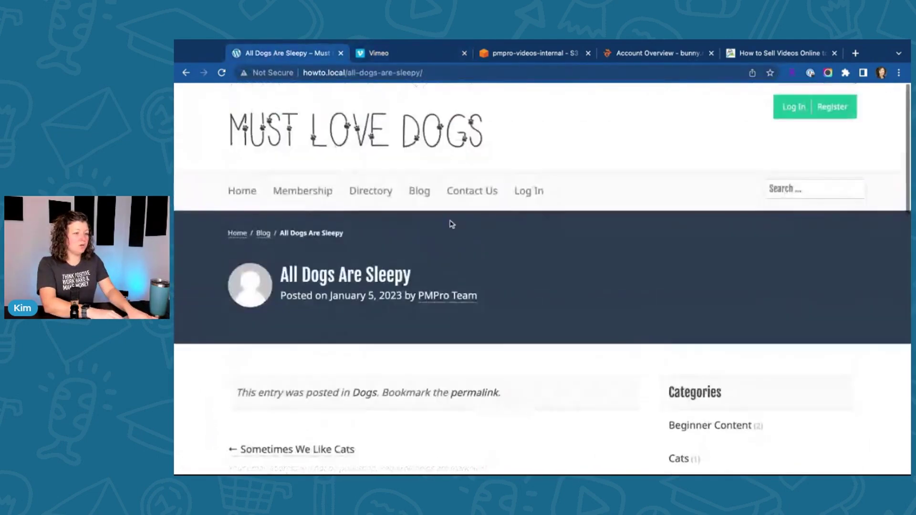
Step: Log in to the WordPress site with the admin username and password
{"action": "left_click", "coordinate": [540, 180]}
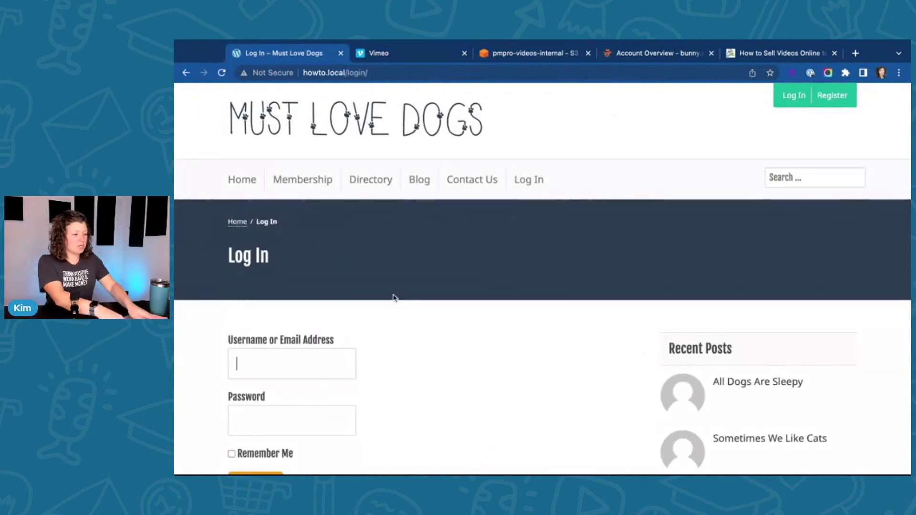
{"action": "type", "text": "pmpro"}
{"action": "key", "text": "Tab"}
{"action": "type", "text": "********"}
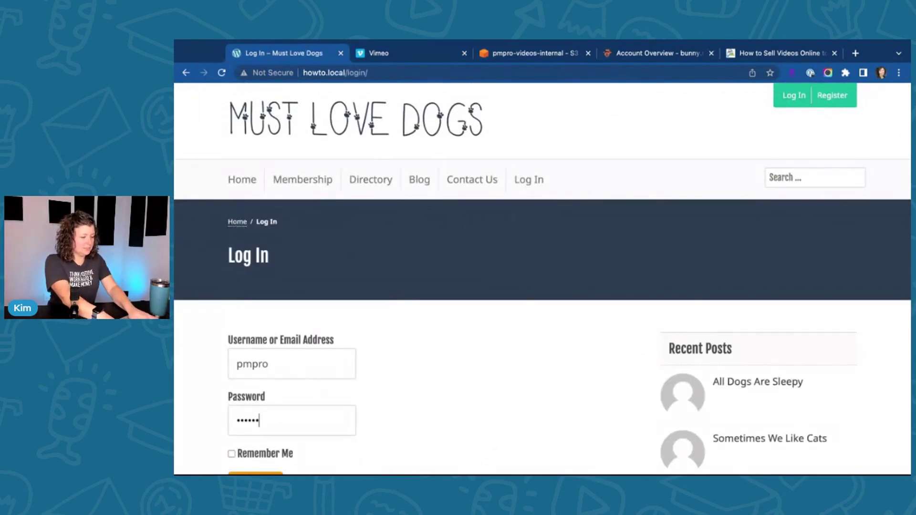
{"action": "key", "text": "Return"}
{"action": "left_click", "coordinate": [251, 92]}
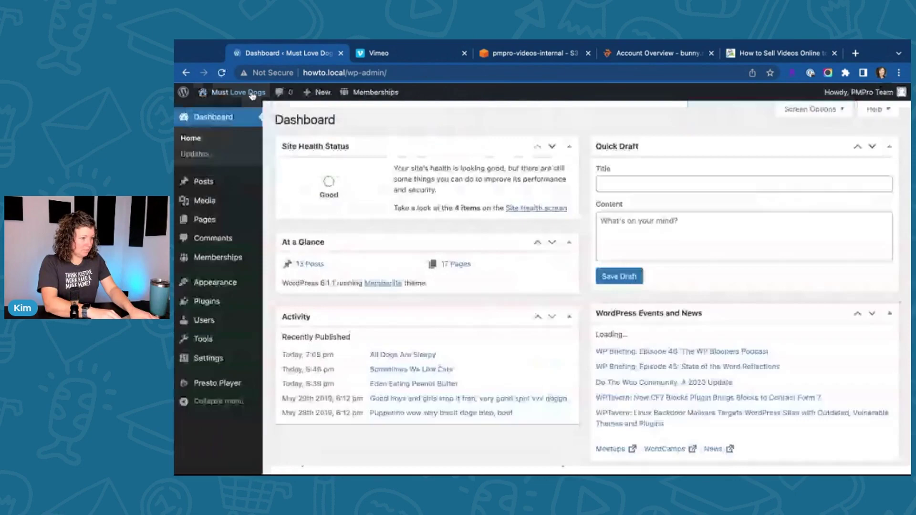
{"action": "left_click", "coordinate": [275, 182]}
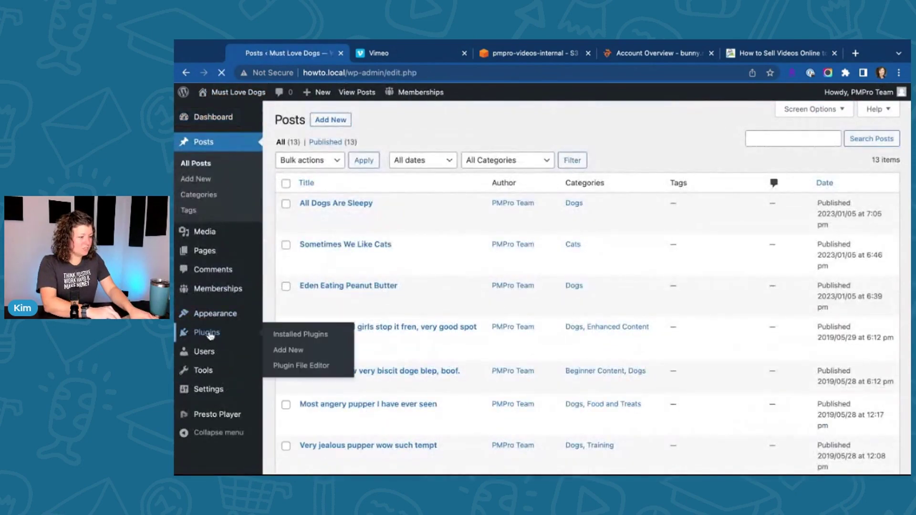
Step: Confirm the active Vimeo plugin shows a connected account, then return to All Posts
{"action": "left_click", "coordinate": [276, 331]}
{"action": "left_click", "coordinate": [328, 142]}
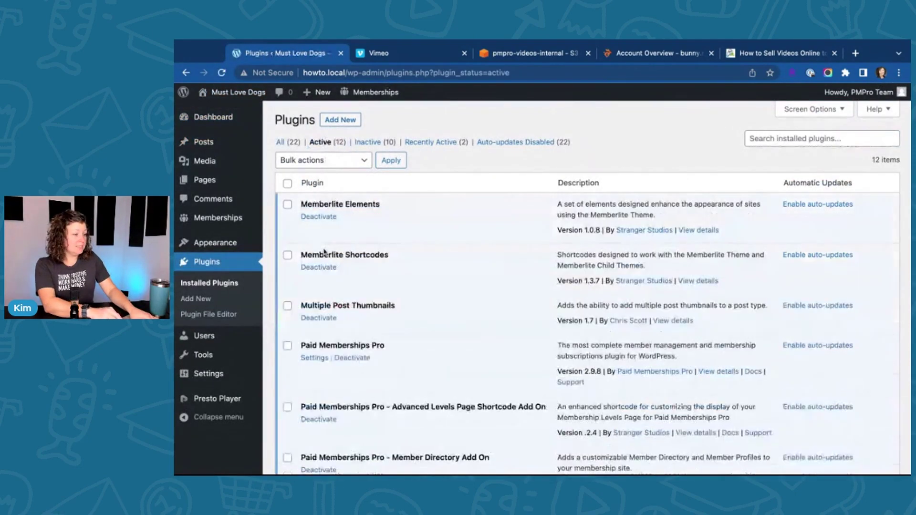
{"action": "scroll", "coordinate": [324, 252], "scroll_direction": "down", "scroll_amount": 8}
{"action": "scroll", "coordinate": [324, 251], "scroll_direction": "down", "scroll_amount": 4}
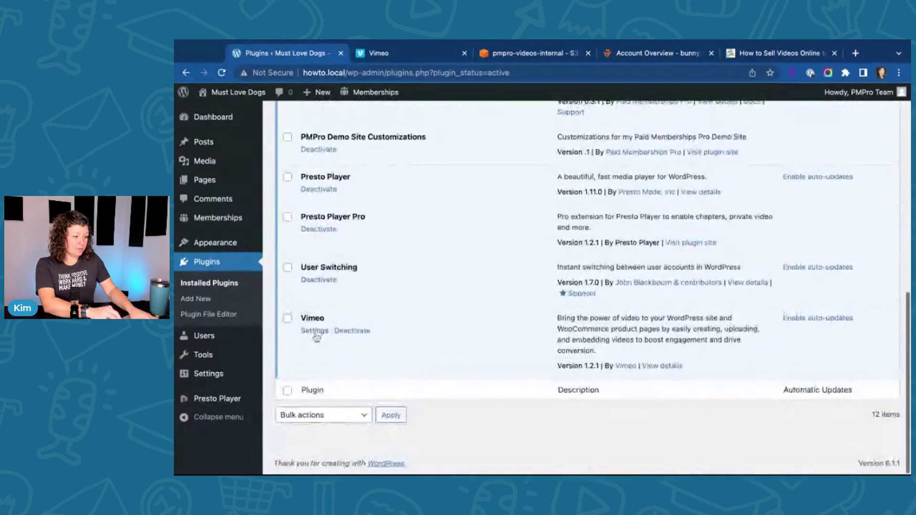
{"action": "left_click", "coordinate": [315, 331]}
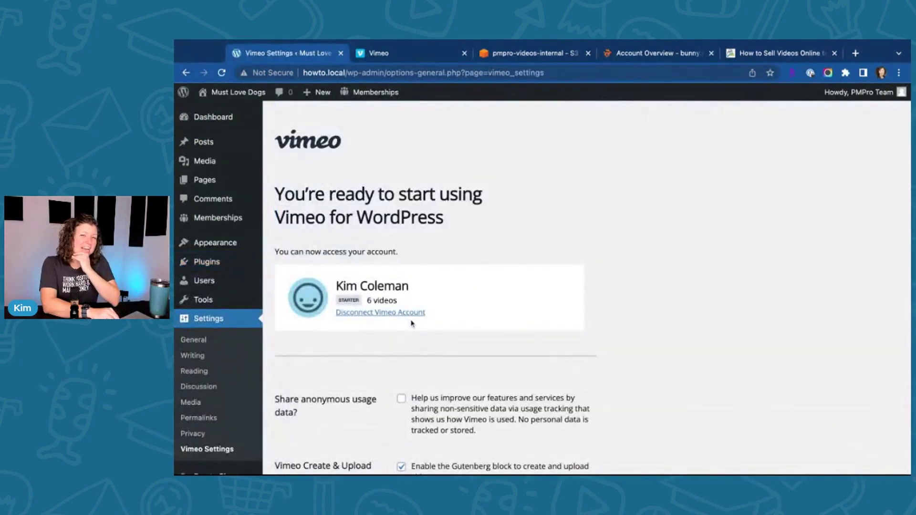
{"action": "scroll", "coordinate": [343, 386], "scroll_direction": "down", "scroll_amount": 5}
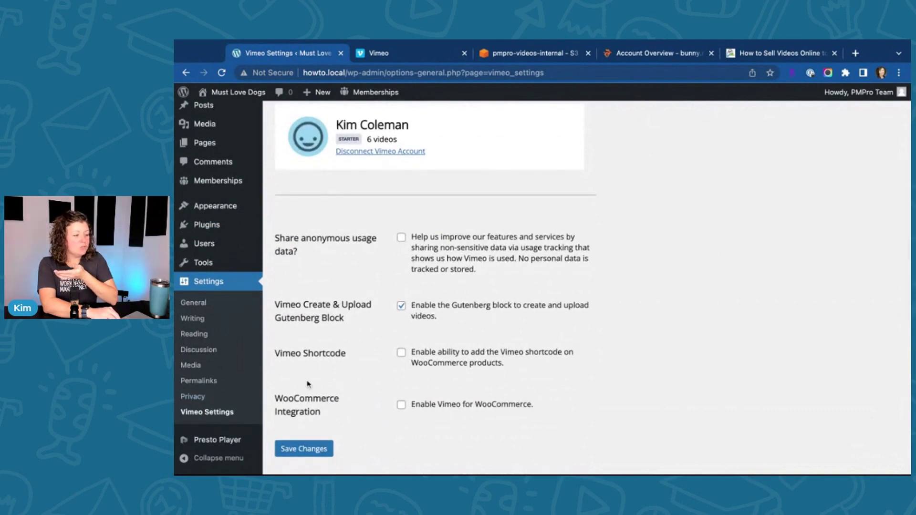
{"action": "scroll", "coordinate": [288, 380], "scroll_direction": "up", "scroll_amount": 5}
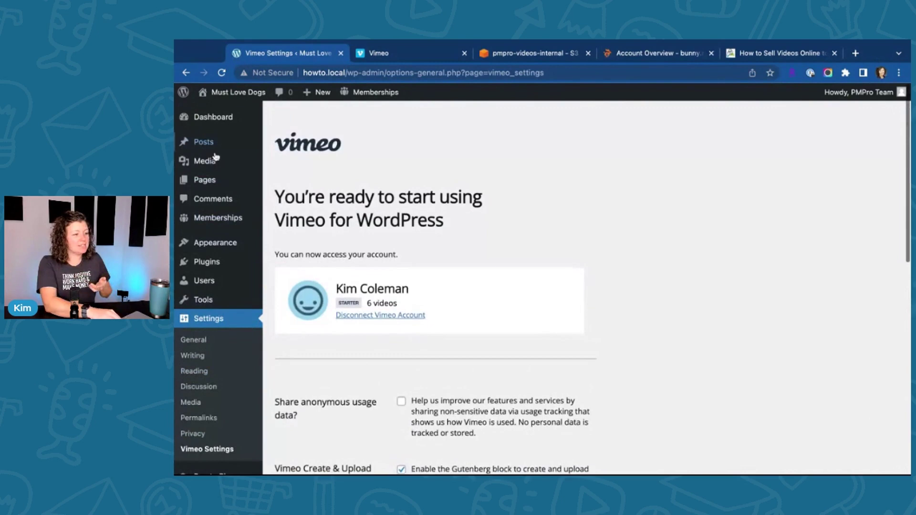
{"action": "left_click", "coordinate": [210, 141]}
Step: Start a new post, then review the Eden-PB video's quality and speed settings in Vimeo
{"action": "left_click", "coordinate": [331, 119]}
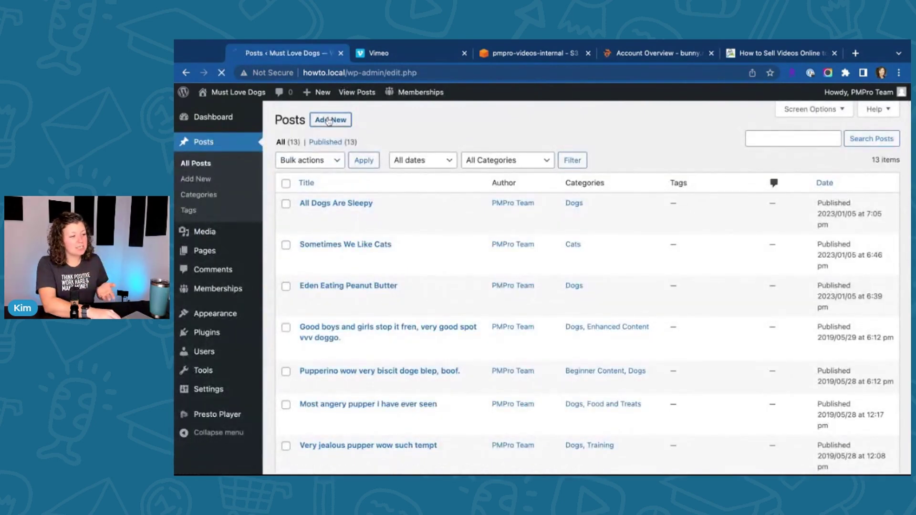
{"action": "left_click", "coordinate": [399, 57]}
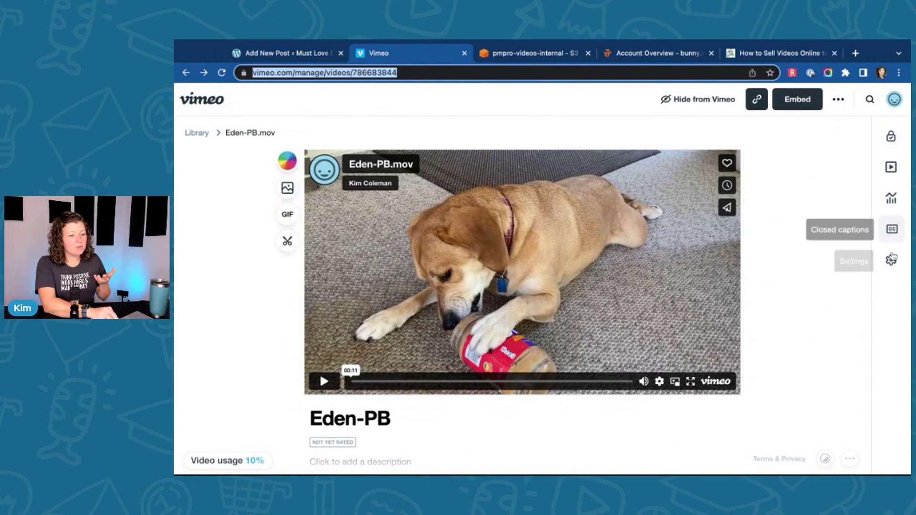
{"action": "left_click", "coordinate": [880, 260]}
{"action": "scroll", "coordinate": [415, 334], "scroll_direction": "down", "scroll_amount": 1}
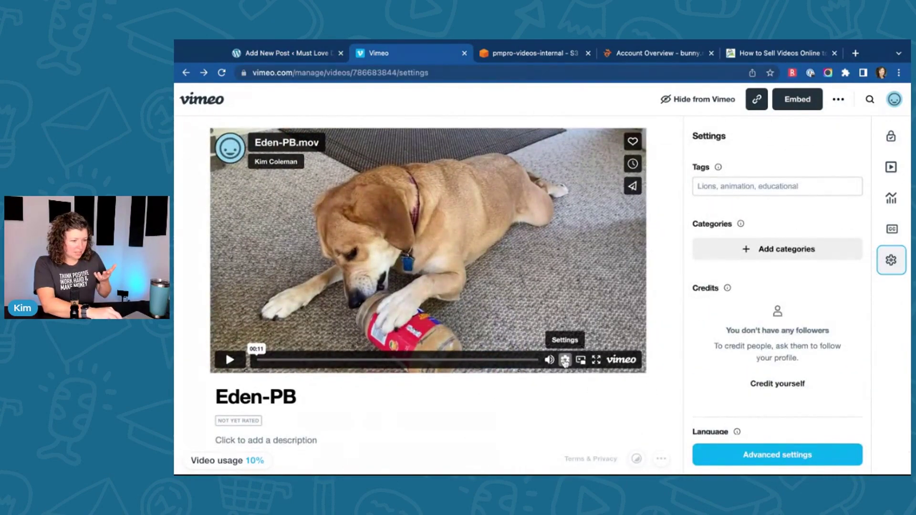
{"action": "left_click", "coordinate": [565, 359]}
{"action": "scroll", "coordinate": [736, 260], "scroll_direction": "down", "scroll_amount": 5}
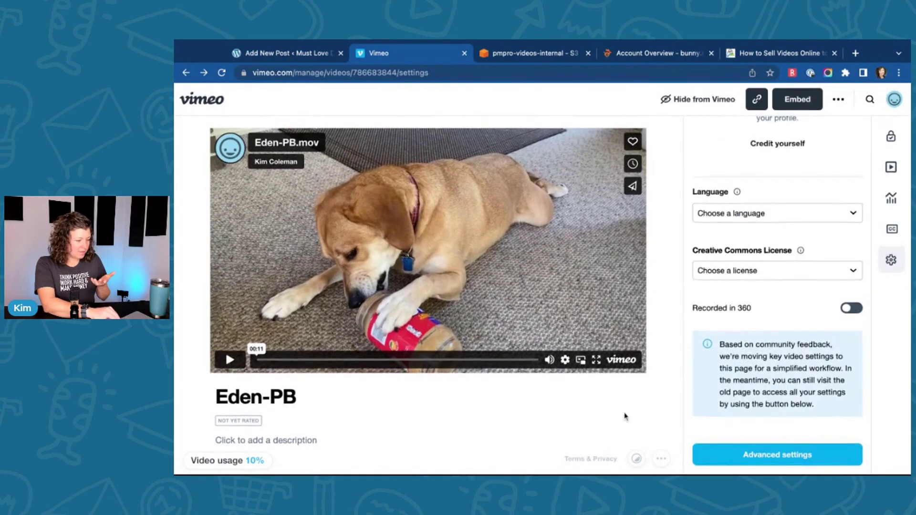
{"action": "scroll", "coordinate": [628, 414], "scroll_direction": "up", "scroll_amount": 1}
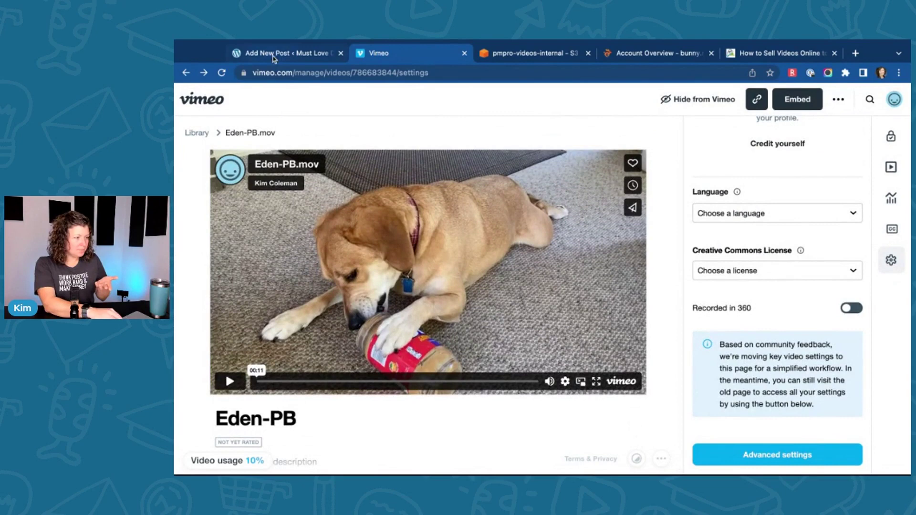
Step: Title the post 'Eden Eating Peanut Butter' and search the block inserter for a Vimeo block
{"action": "left_click", "coordinate": [286, 53]}
{"action": "type", "text": "Ed"}
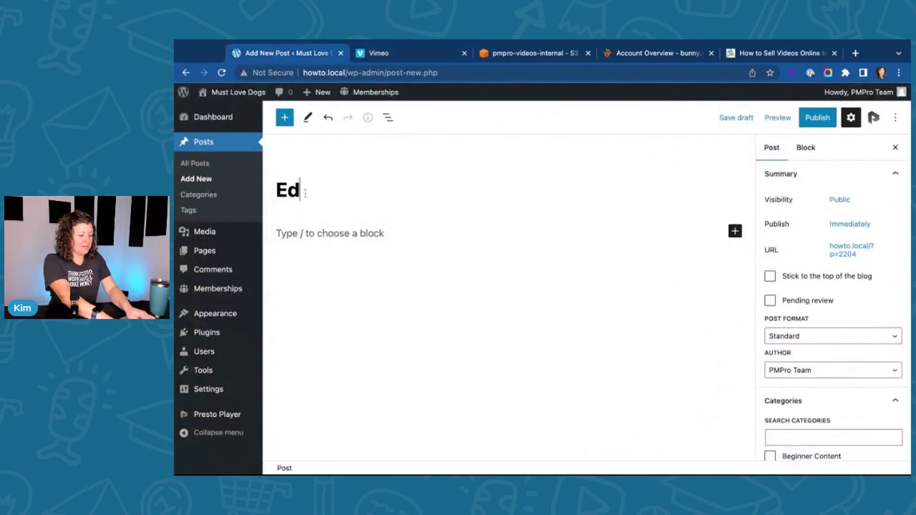
{"action": "type", "text": "en Eating Peanut Butter"}
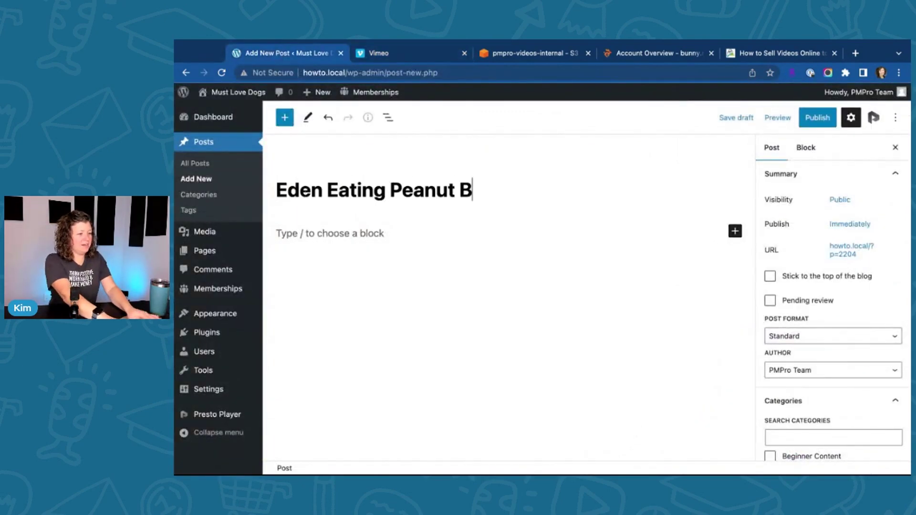
{"action": "left_click", "coordinate": [286, 235]}
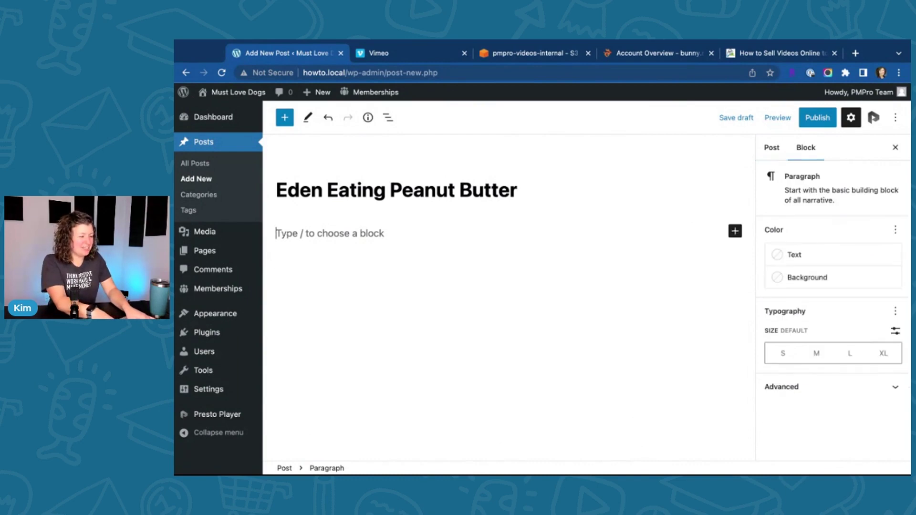
{"action": "type", "text": "/vid"}
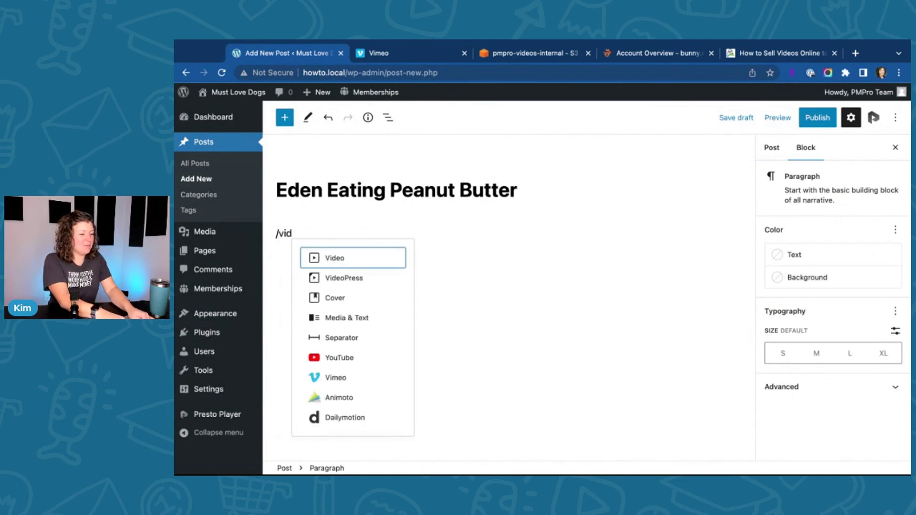
{"action": "key", "text": "BackSpace"}
{"action": "type", "text": "me"}
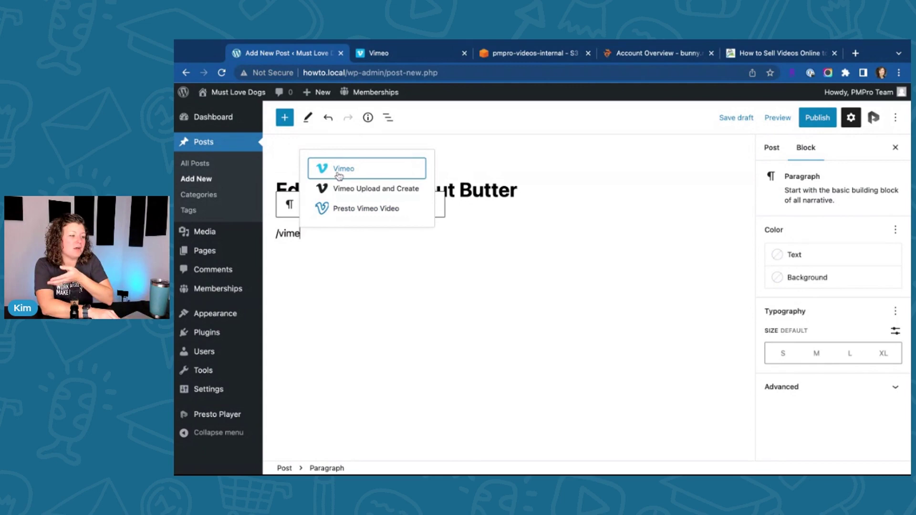
Step: Insert a Vimeo embed block and paste the Eden-PB video's address into it
{"action": "left_click", "coordinate": [340, 172]}
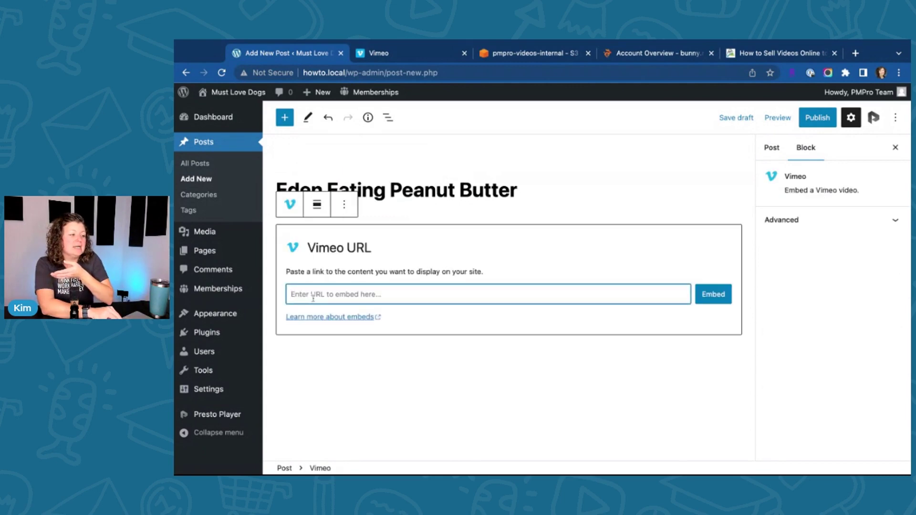
{"action": "left_click", "coordinate": [410, 53]}
{"action": "left_click", "coordinate": [410, 73]}
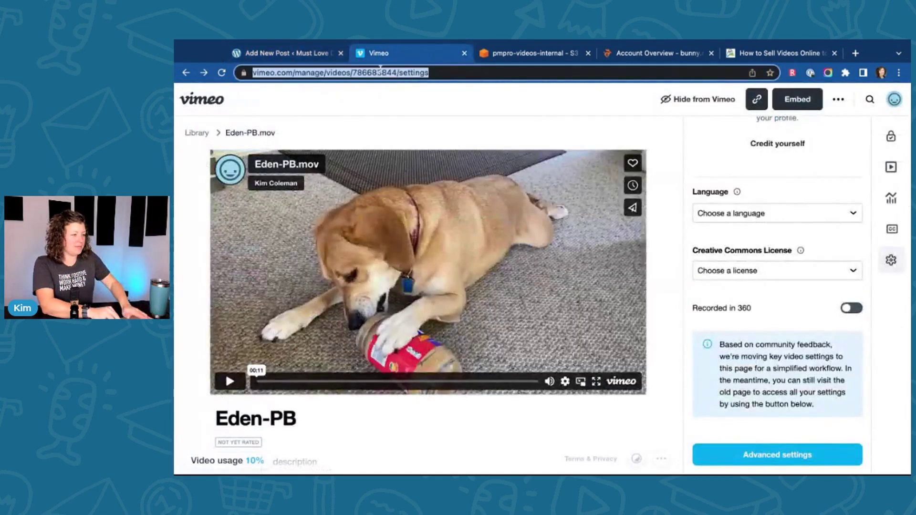
{"action": "left_click", "coordinate": [299, 53]}
{"action": "type", "text": "https://vimeo.com/manage/videos/786683844/settings"}
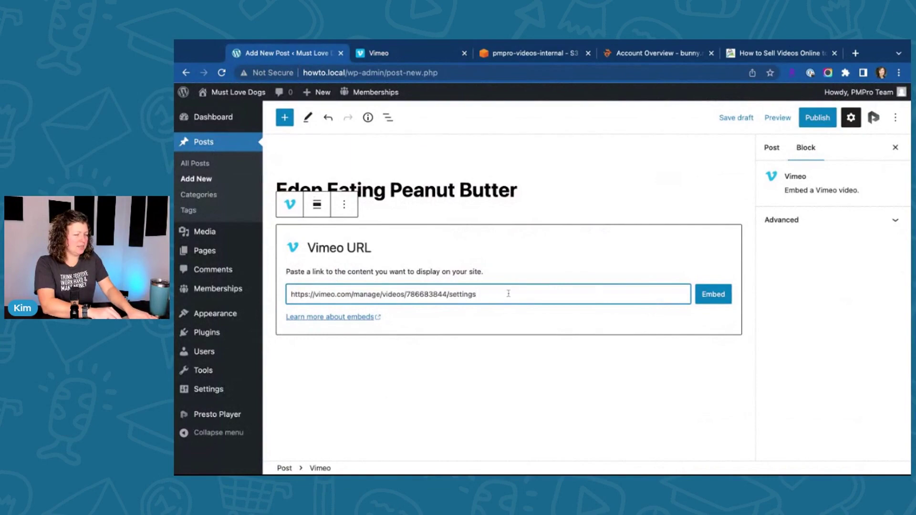
Step: Replace the pasted address with the video URL without its settings path and retry the embed
{"action": "left_click", "coordinate": [419, 56]}
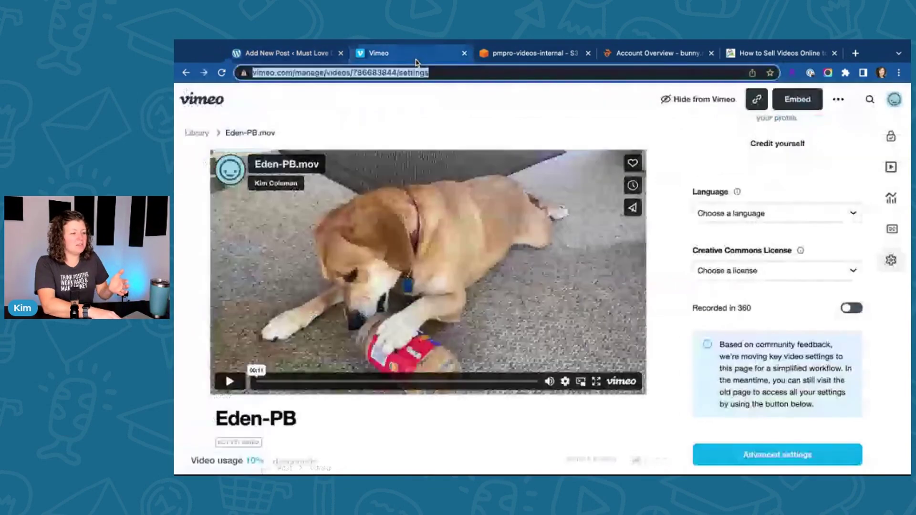
{"action": "left_click", "coordinate": [184, 73]}
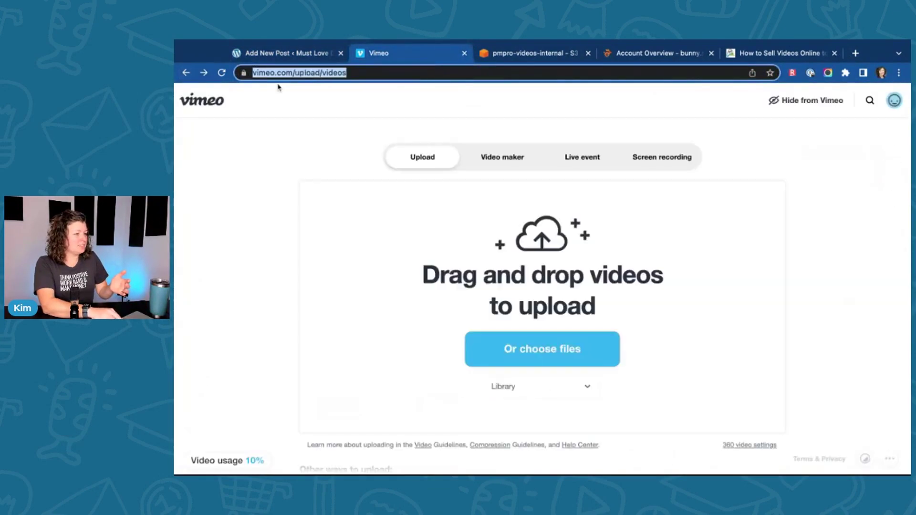
{"action": "left_click", "coordinate": [204, 73]}
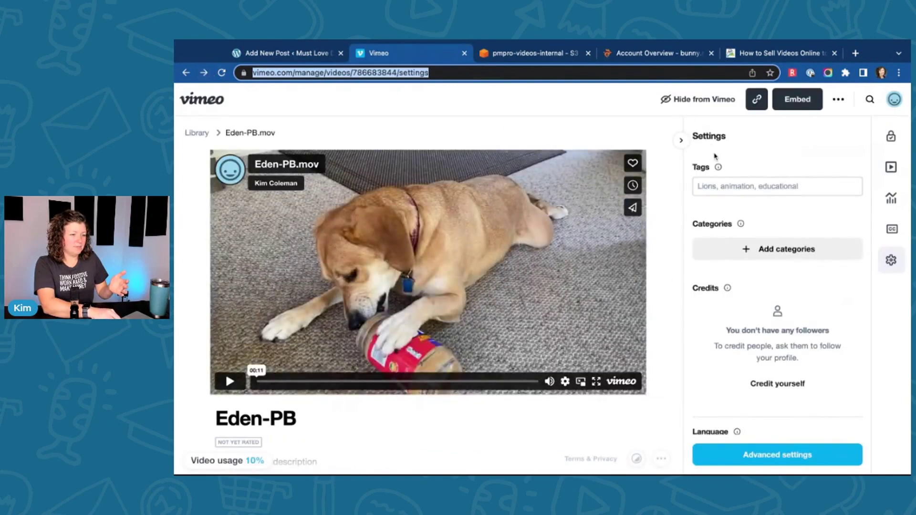
{"action": "left_click", "coordinate": [681, 142]}
{"action": "left_click", "coordinate": [409, 71]}
{"action": "key", "text": "super+c"}
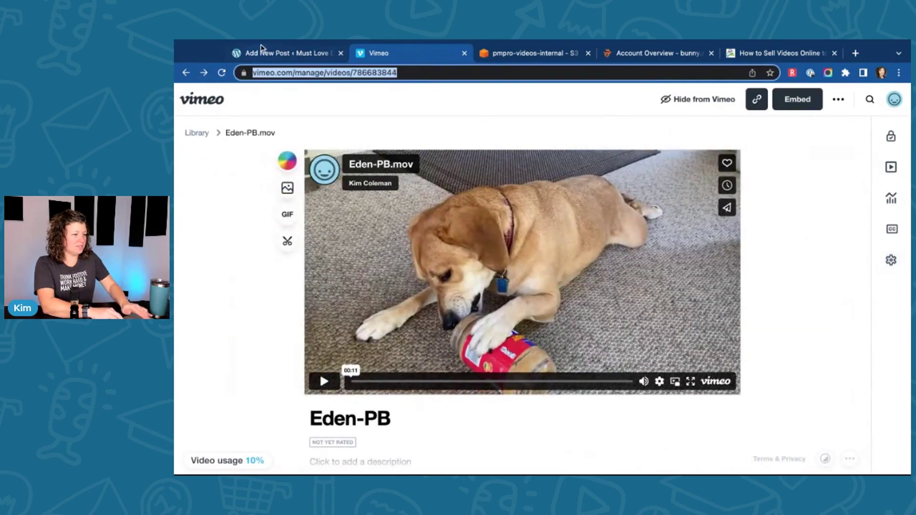
{"action": "left_click", "coordinate": [268, 54]}
{"action": "key", "text": "super+a"}
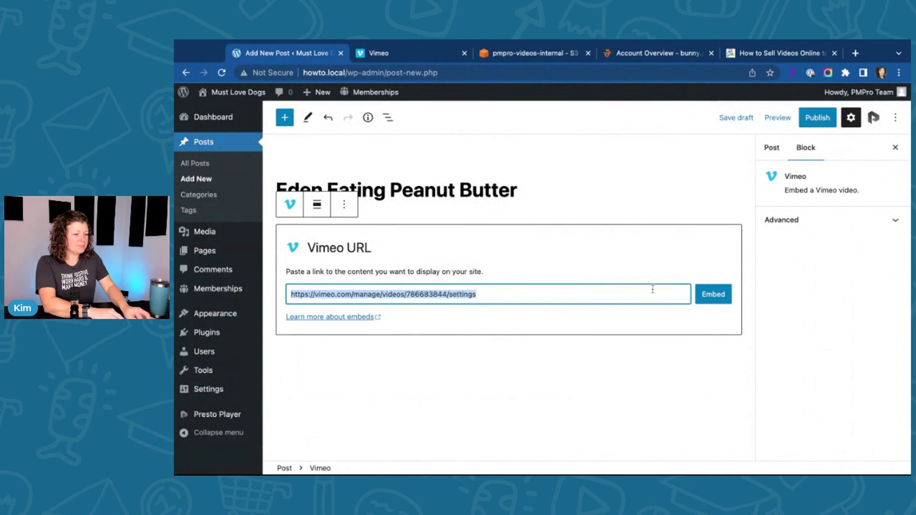
{"action": "key", "text": "super+v"}
{"action": "left_click", "coordinate": [713, 294]}
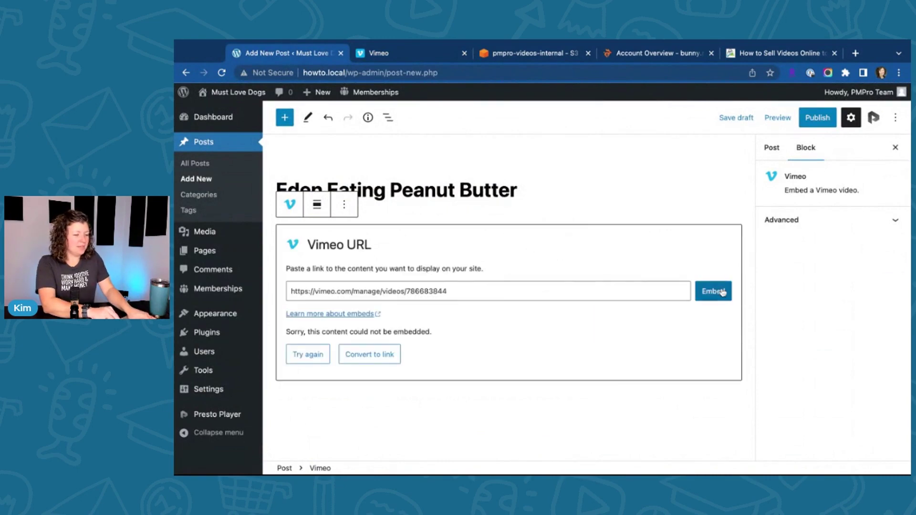
{"action": "left_click", "coordinate": [720, 292]}
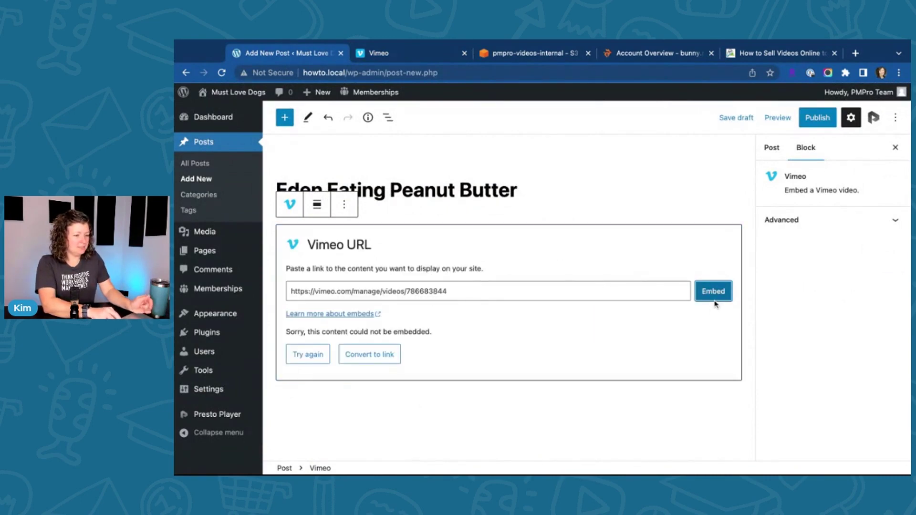
{"action": "left_click", "coordinate": [300, 361]}
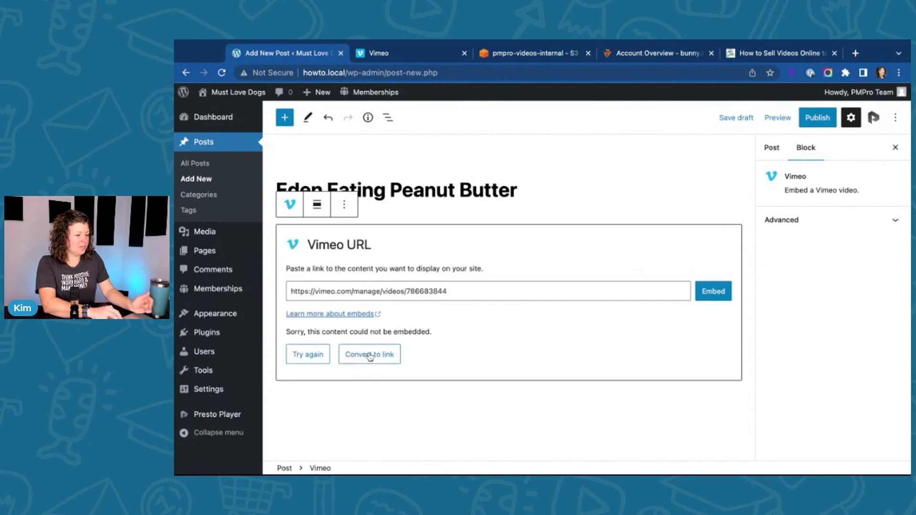
Step: Remove the failed Vimeo block and copy the Eden-PB video's embed code from Vimeo
{"action": "key", "text": "ctrl+alt+z"}
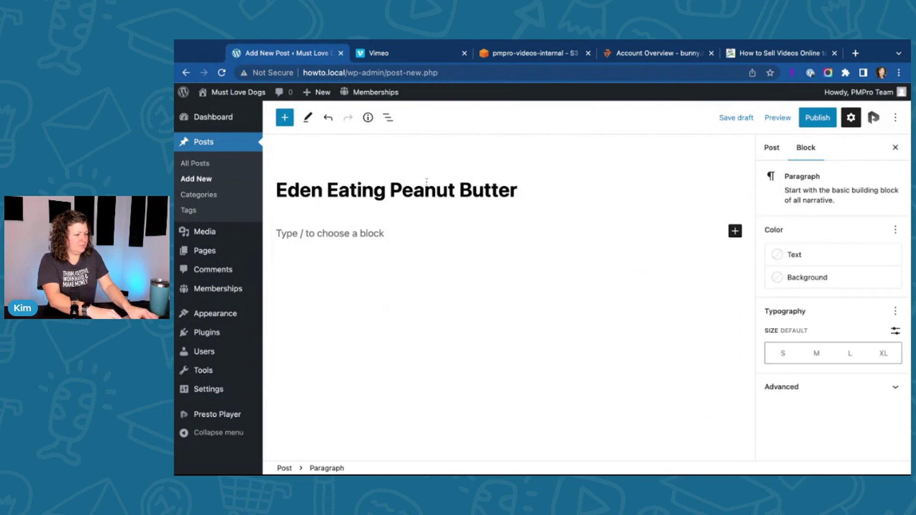
{"action": "left_click", "coordinate": [427, 54]}
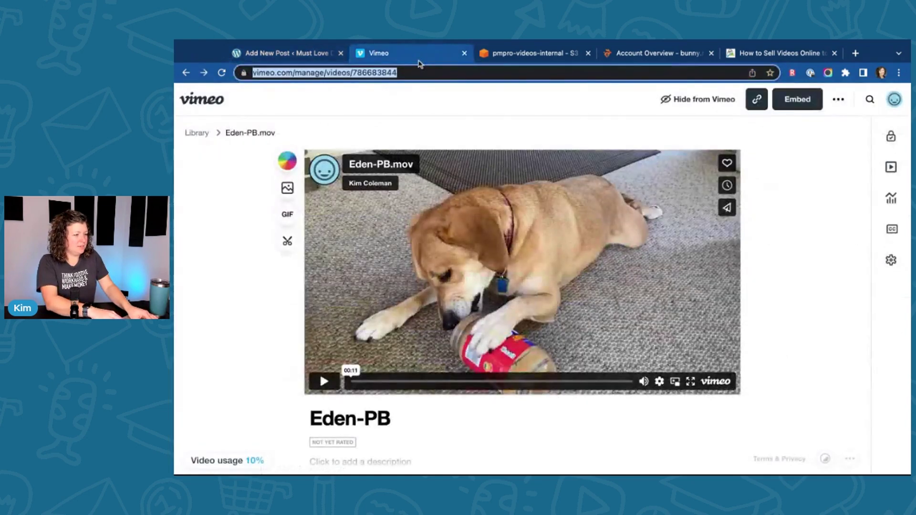
{"action": "left_click", "coordinate": [797, 100]}
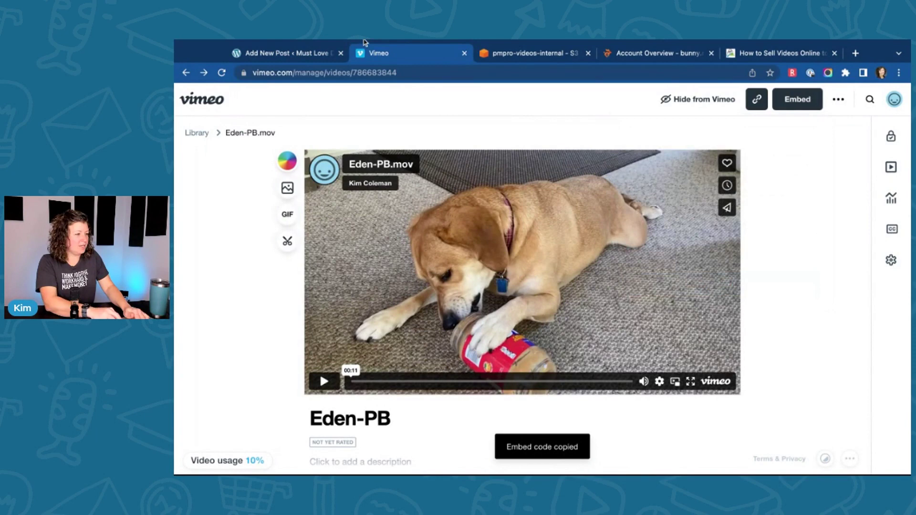
Step: Add a Custom HTML block containing the copied Vimeo embed code
{"action": "left_click", "coordinate": [267, 53]}
{"action": "type", "text": "/html"}
{"action": "key", "text": "Return"}
{"action": "key", "text": "super+v"}
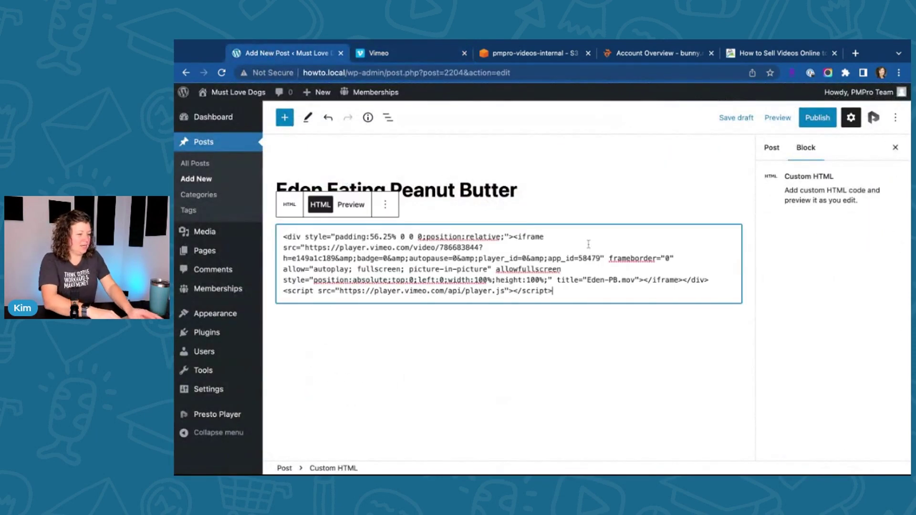
Step: Require all membership levels for the post, publish it, and view the live post
{"action": "left_click", "coordinate": [771, 148]}
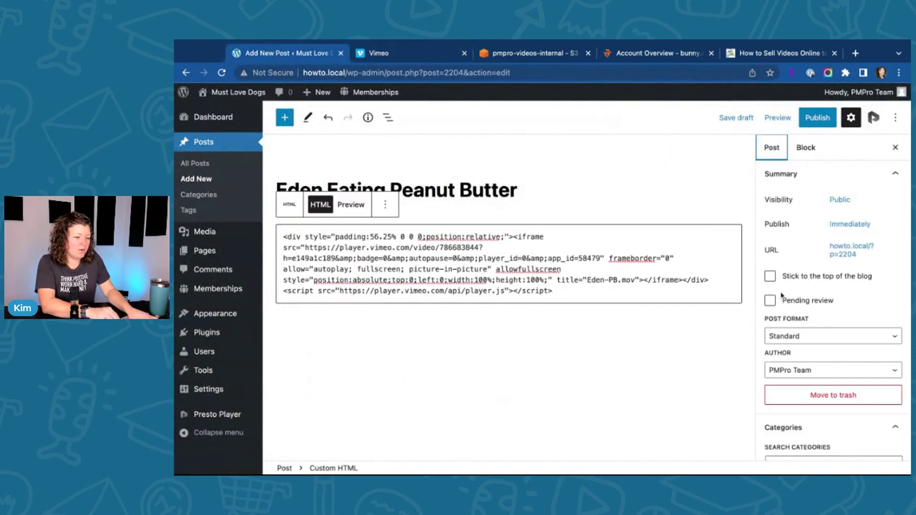
{"action": "scroll", "coordinate": [782, 296], "scroll_direction": "down", "scroll_amount": 10}
{"action": "scroll", "coordinate": [782, 295], "scroll_direction": "down", "scroll_amount": 3}
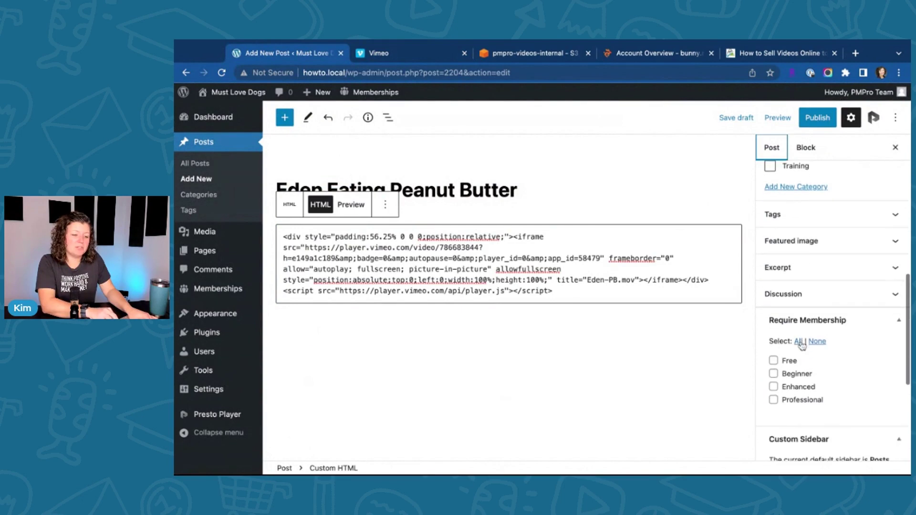
{"action": "left_click", "coordinate": [798, 341]}
{"action": "left_click", "coordinate": [817, 117]}
{"action": "left_click", "coordinate": [816, 117]}
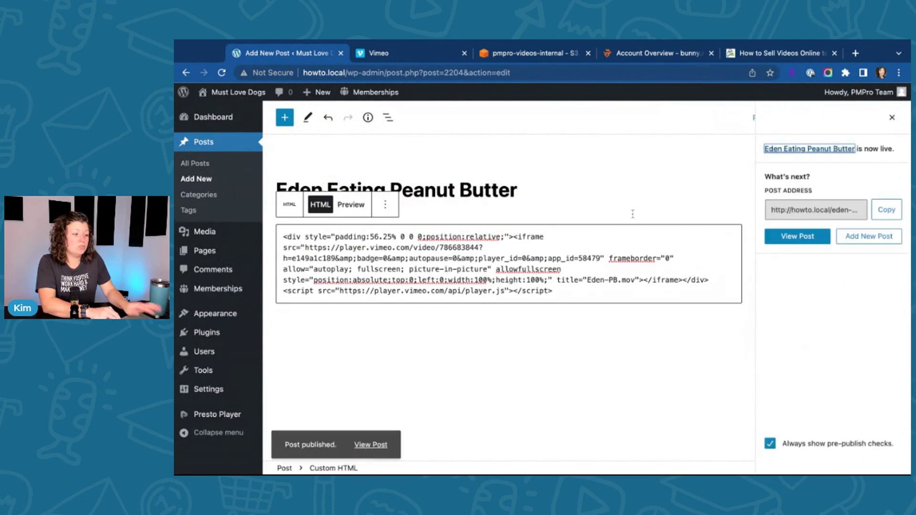
{"action": "left_click", "coordinate": [369, 438]}
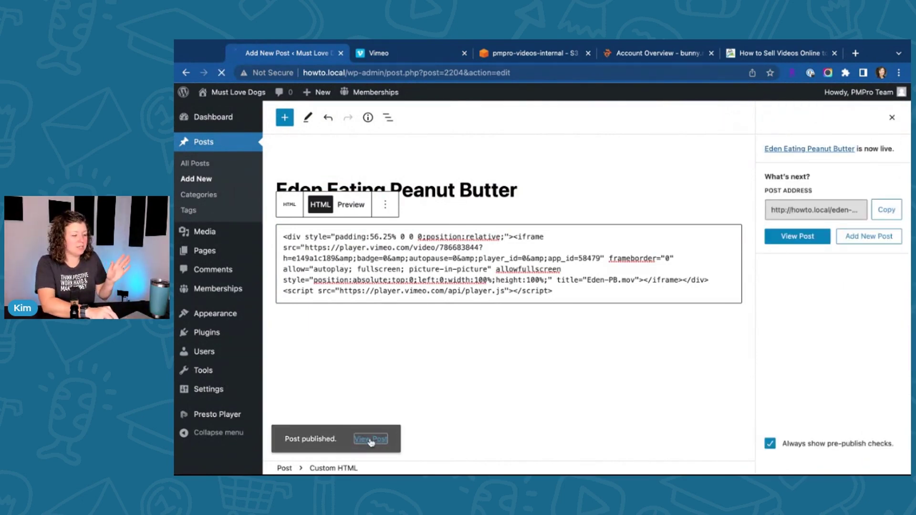
Step: Play and pause the embedded video, then log out to confirm the members-only notice
{"action": "scroll", "coordinate": [511, 256], "scroll_direction": "down", "scroll_amount": 5}
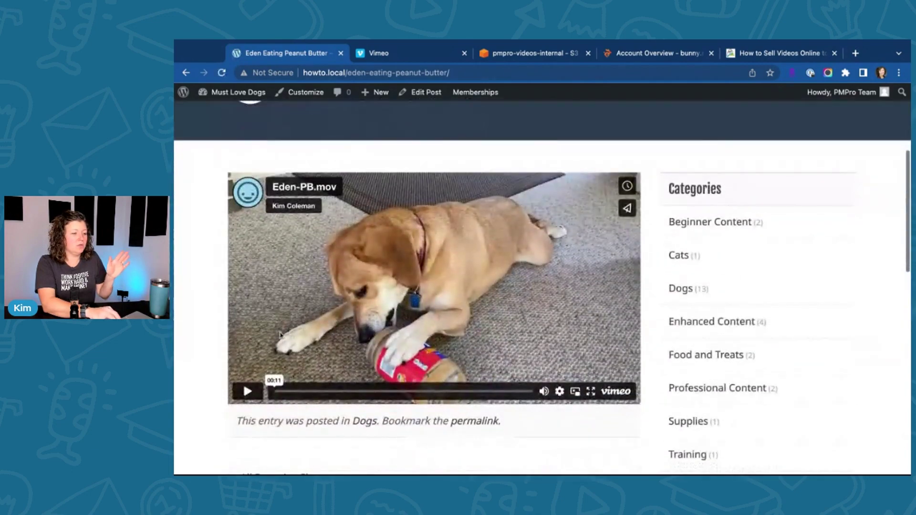
{"action": "left_click", "coordinate": [248, 392]}
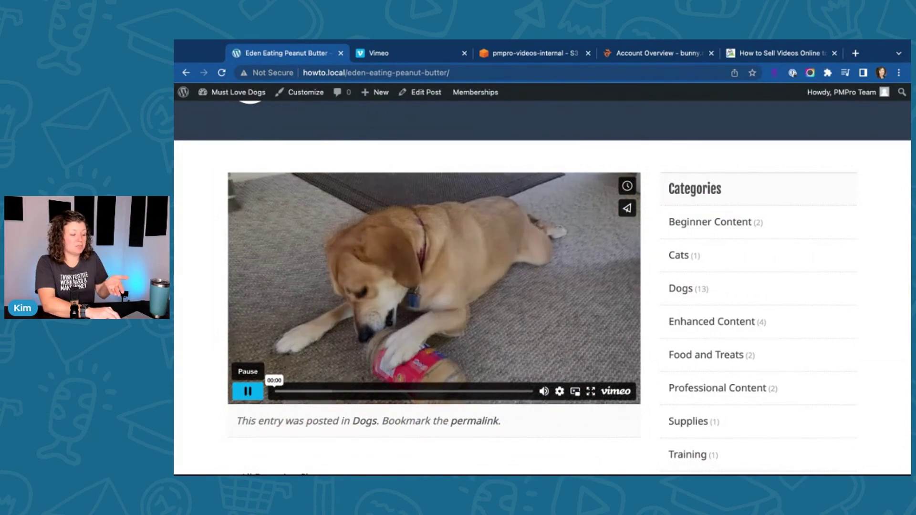
{"action": "left_click", "coordinate": [248, 391]}
{"action": "scroll", "coordinate": [752, 173], "scroll_direction": "up", "scroll_amount": 5}
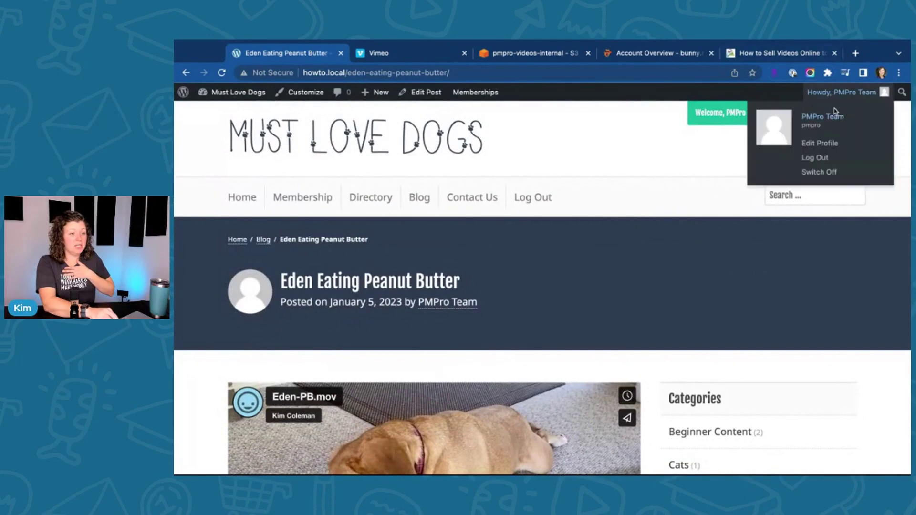
{"action": "left_click", "coordinate": [831, 113]}
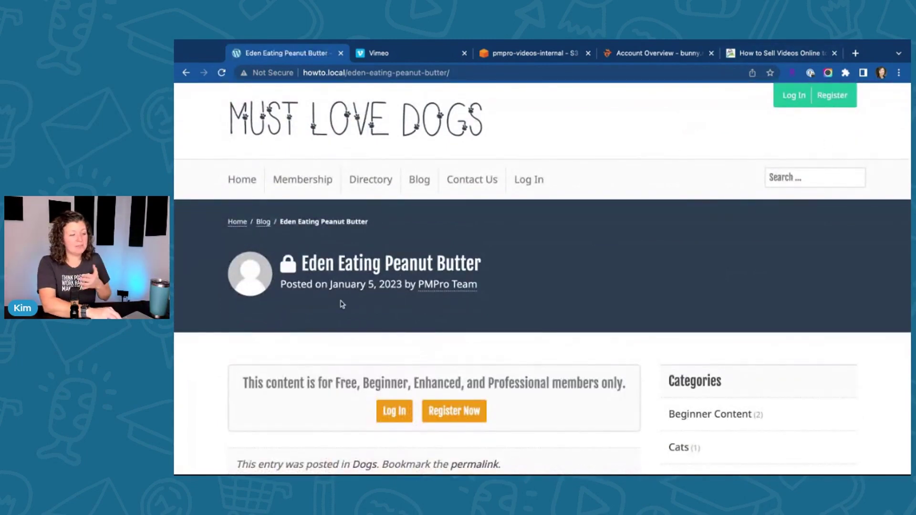
{"action": "left_click", "coordinate": [413, 57]}
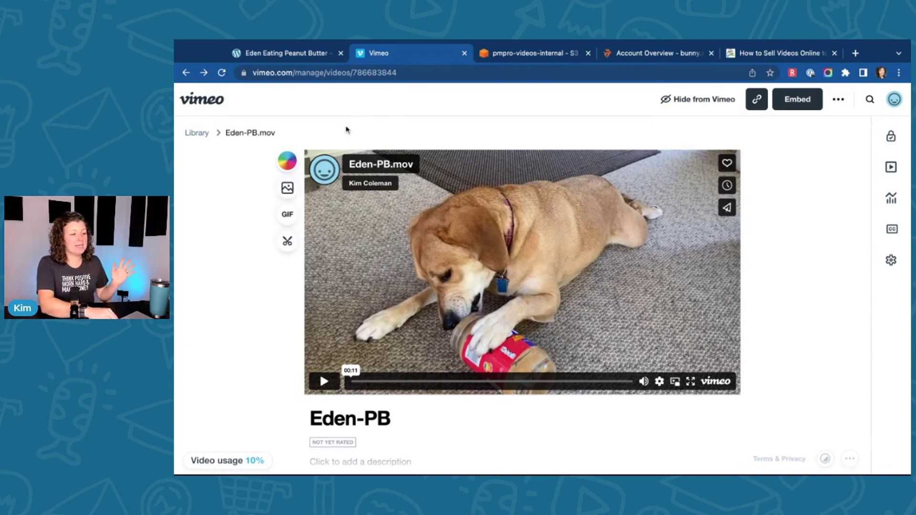
Step: Log out of Vimeo from the account menu on the Eden-PB video page
{"action": "left_click", "coordinate": [369, 74]}
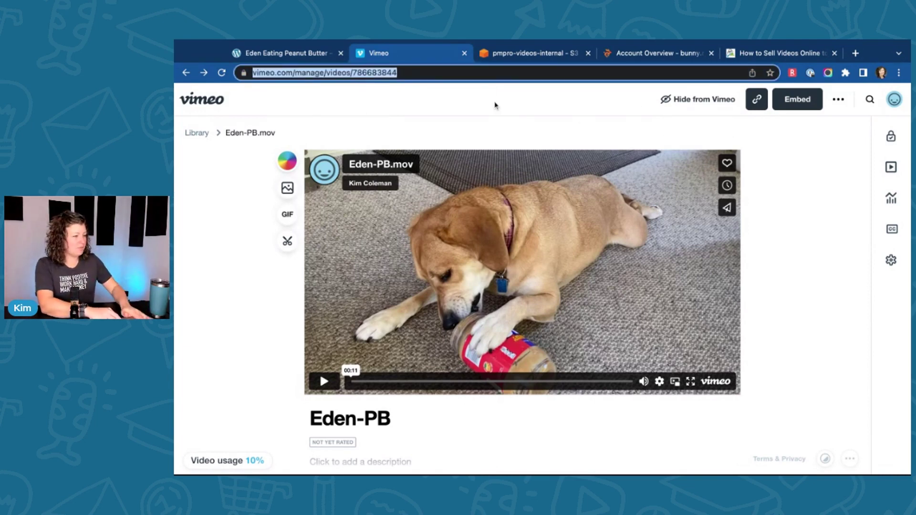
{"action": "left_click", "coordinate": [838, 99]}
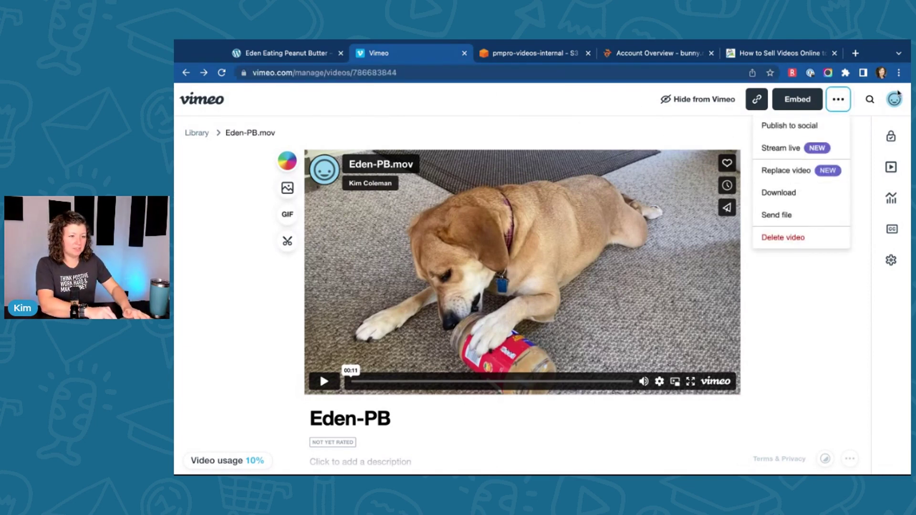
{"action": "left_click", "coordinate": [895, 97]}
{"action": "left_click", "coordinate": [766, 372]}
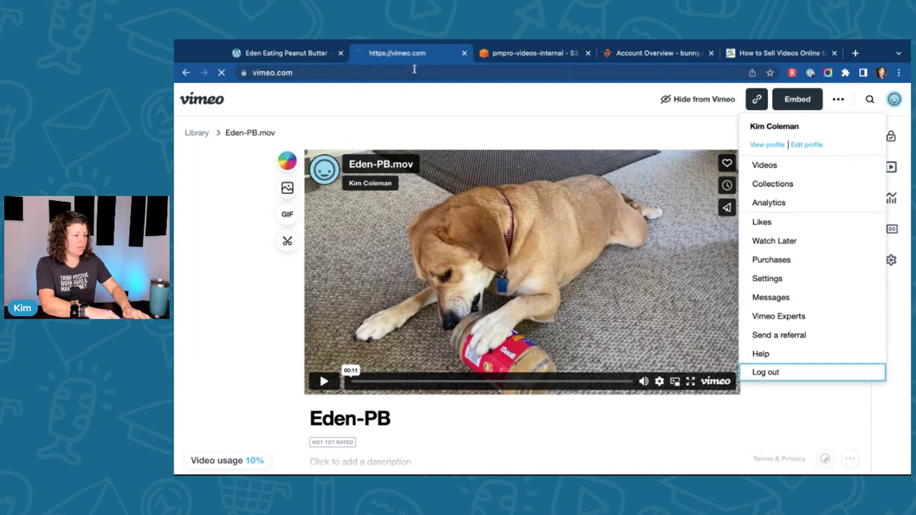
Step: Reload the video's address while logged out, then close Vimeo and return to the post
{"action": "left_click", "coordinate": [415, 72]}
{"action": "key", "text": "ctrl+v"}
{"action": "key", "text": "Return"}
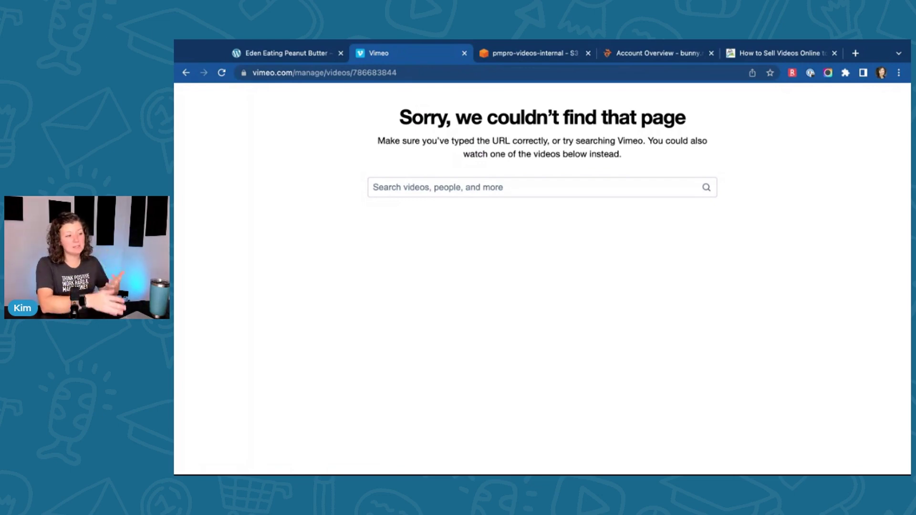
{"action": "key", "text": "super+w"}
{"action": "left_click", "coordinate": [307, 54]}
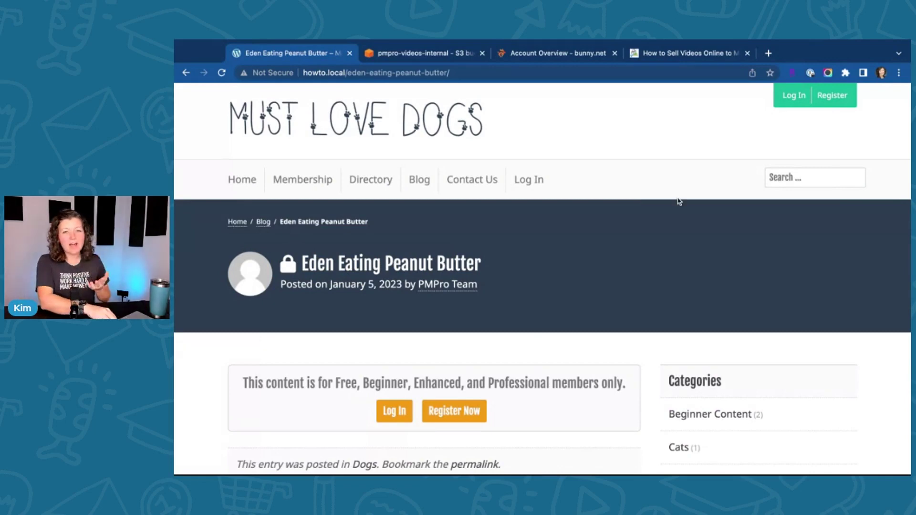
Step: Bring up the bunny.net account overview showing 82.41 GB bandwidth used and the pull zones
{"action": "left_click", "coordinate": [556, 50]}
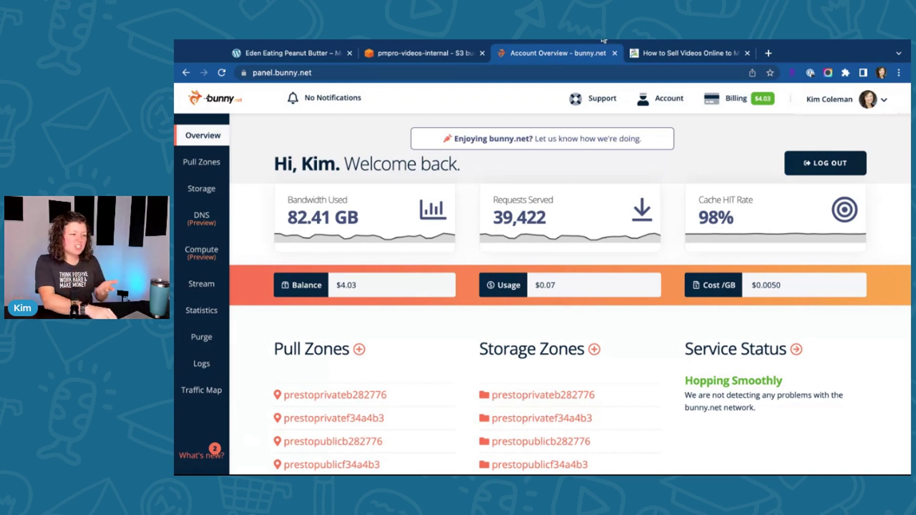
Step: Log in from the post with the site username and password, then open the Must Love Dogs home page
{"action": "left_click", "coordinate": [306, 53]}
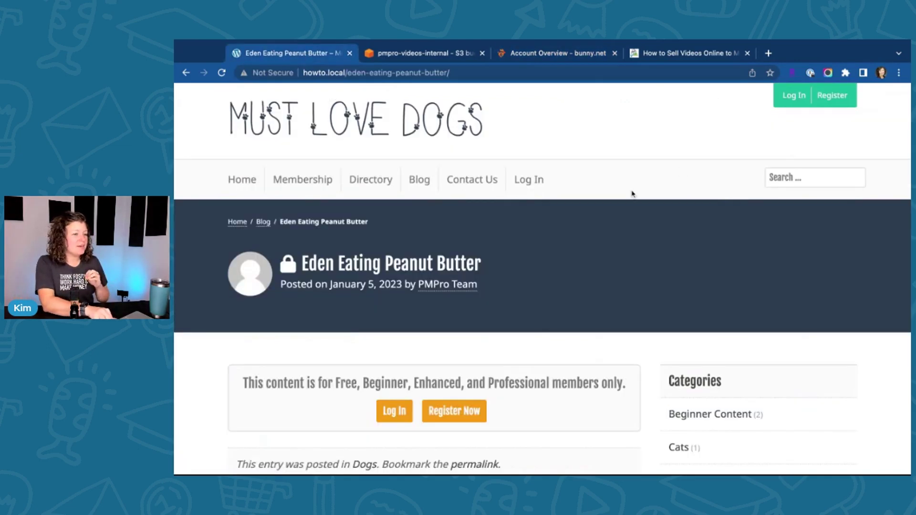
{"action": "left_click", "coordinate": [793, 96]}
{"action": "left_click", "coordinate": [286, 365]}
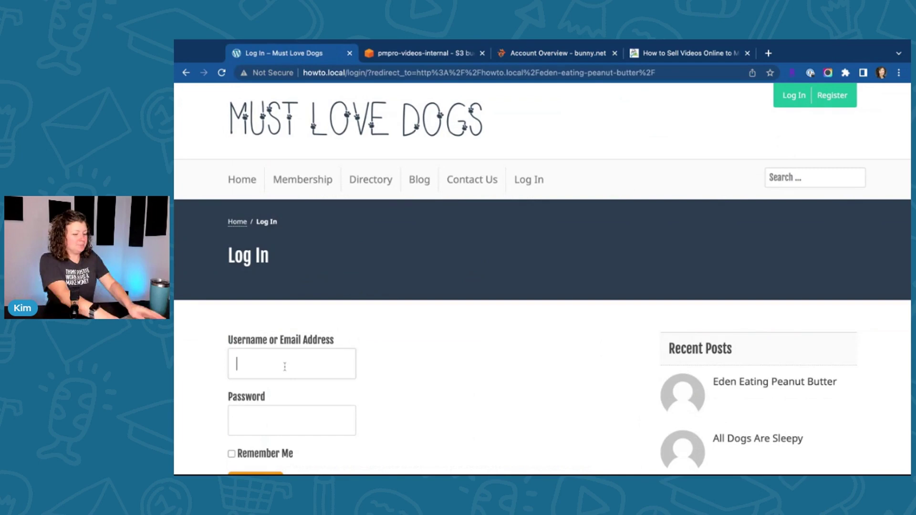
{"action": "type", "text": "ppd"}
{"action": "key", "text": "BackSpace"}
{"action": "key", "text": "BackSpace"}
{"action": "type", "text": "mpro"}
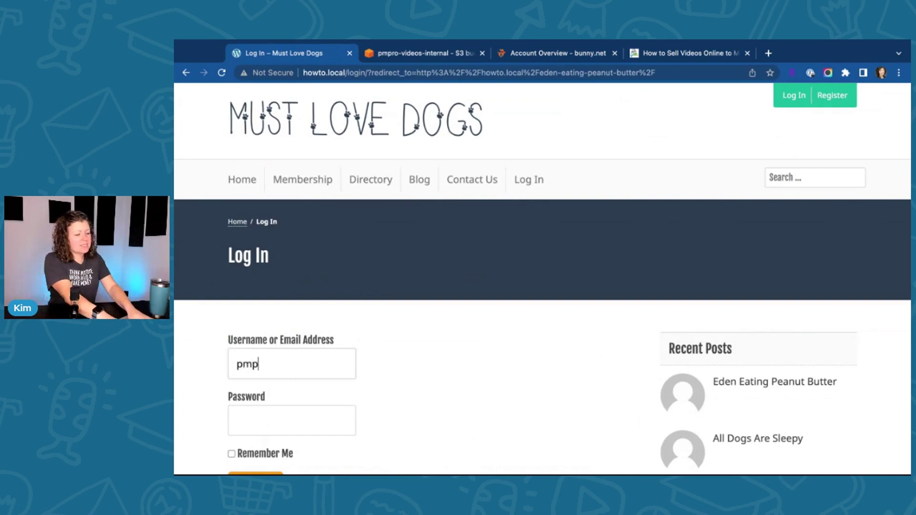
{"action": "key", "text": "Tab"}
{"action": "type", "text": "********"}
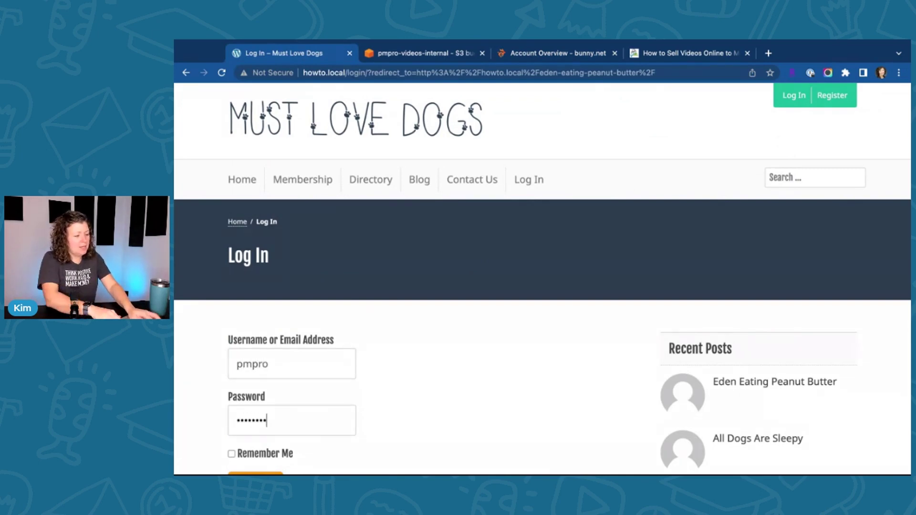
{"action": "scroll", "coordinate": [395, 343], "scroll_direction": "down", "scroll_amount": 1}
{"action": "key", "text": "Return"}
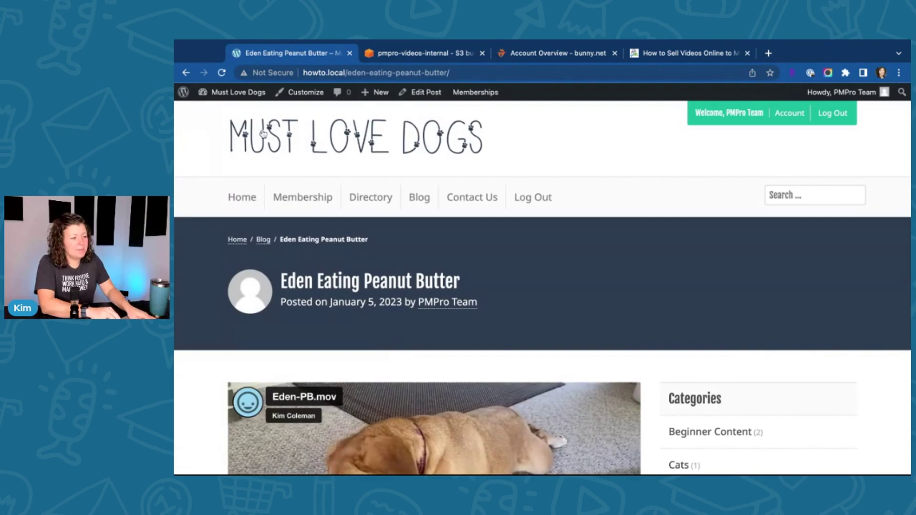
{"action": "left_click", "coordinate": [260, 133]}
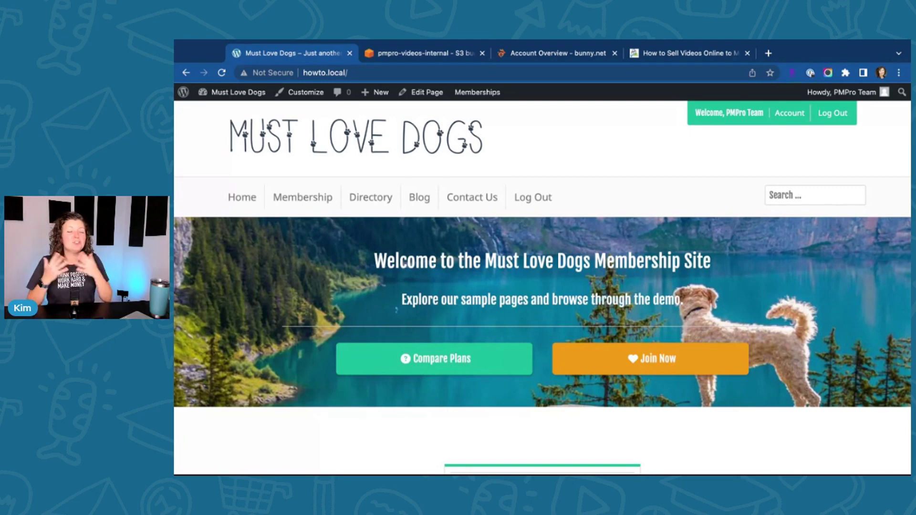
Step: Check the bunny.net dashboard, then go to the admin Posts list and add a new post
{"action": "left_click", "coordinate": [563, 53]}
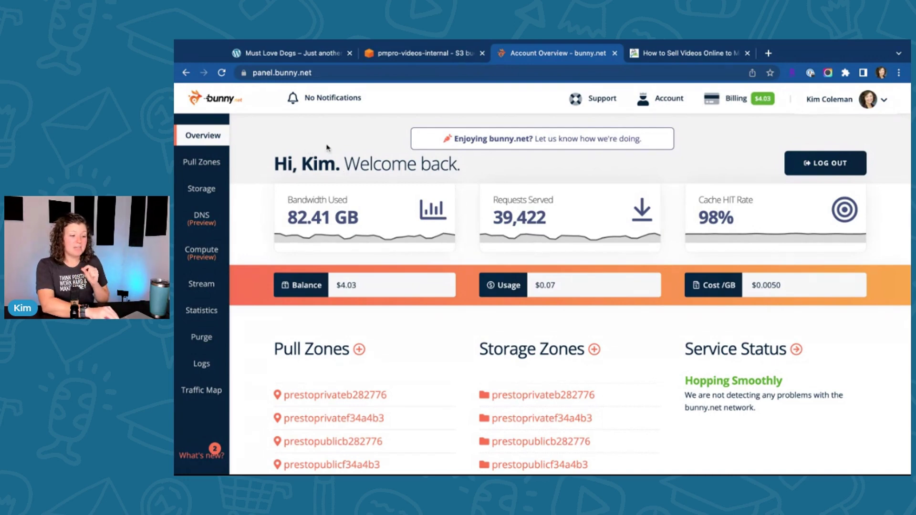
{"action": "left_click", "coordinate": [293, 53]}
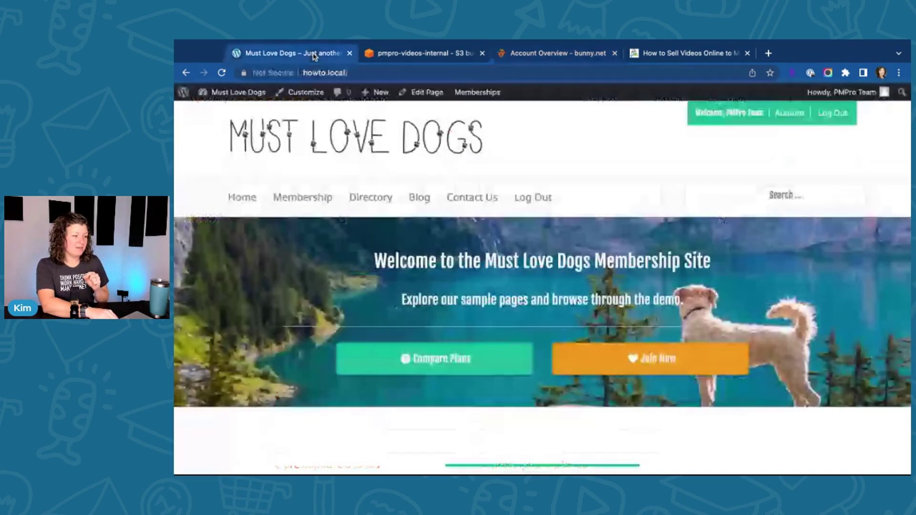
{"action": "left_click", "coordinate": [236, 92]}
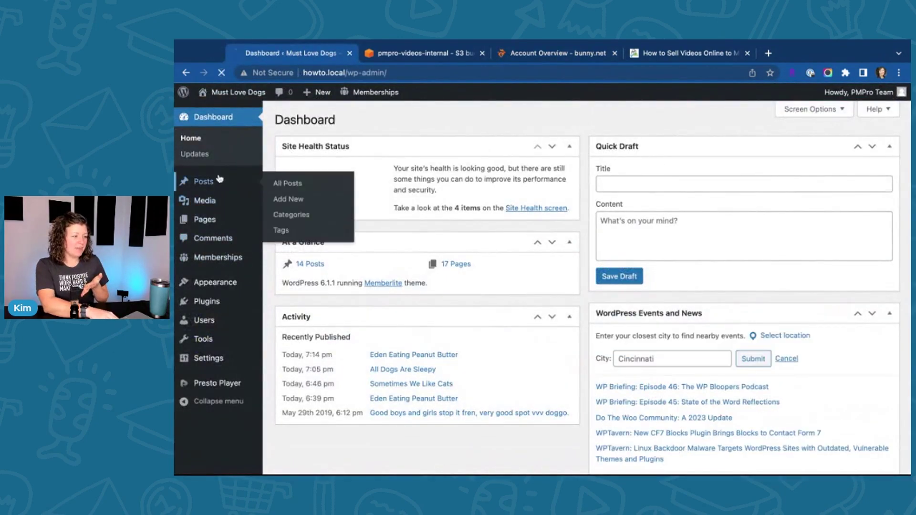
{"action": "left_click", "coordinate": [203, 181]}
{"action": "left_click", "coordinate": [329, 120]}
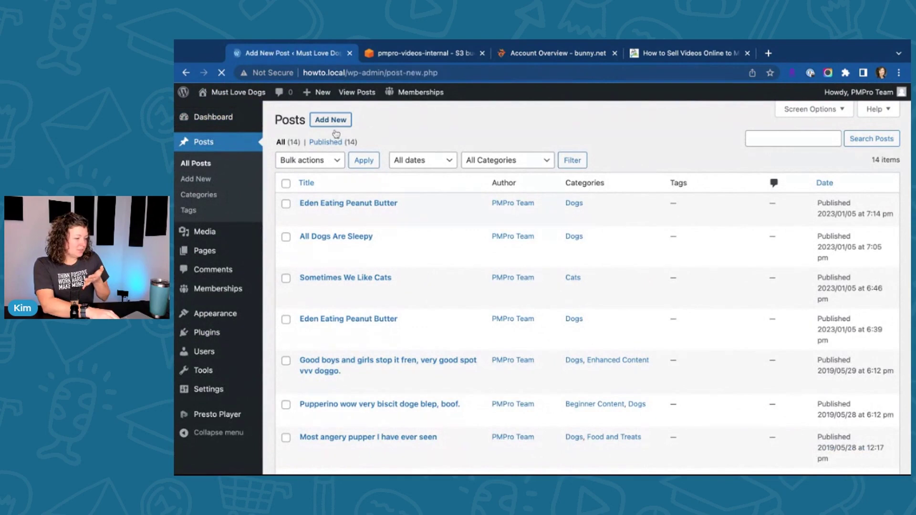
Step: Title the post 'Cat Are Ok' and check Presto Player's details in the installed plugins list
{"action": "type", "text": "Cat "}
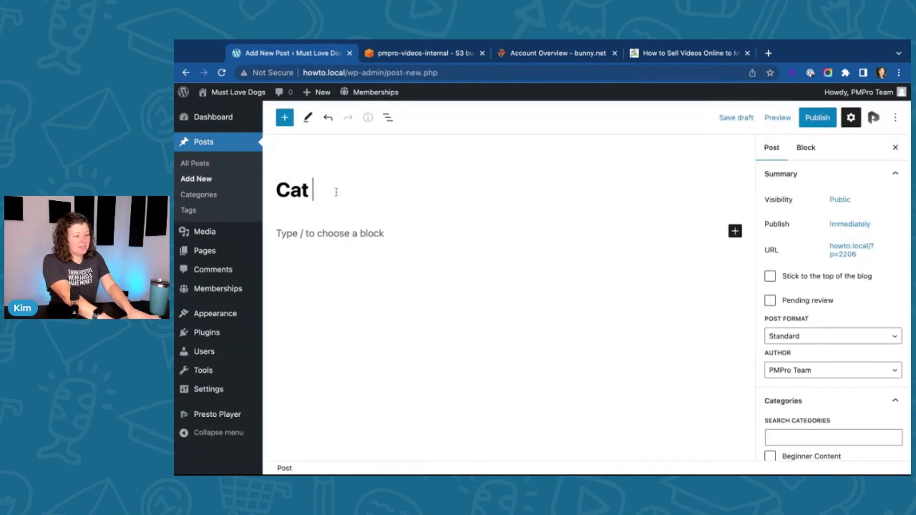
{"action": "type", "text": "Are Ok"}
{"action": "left_click", "coordinate": [310, 236]}
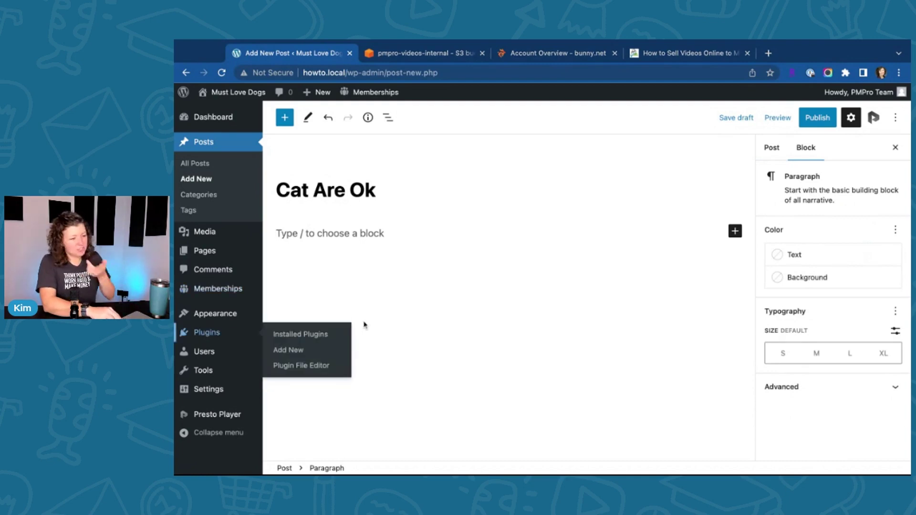
{"action": "left_click", "coordinate": [217, 340], "text": "shift+super"}
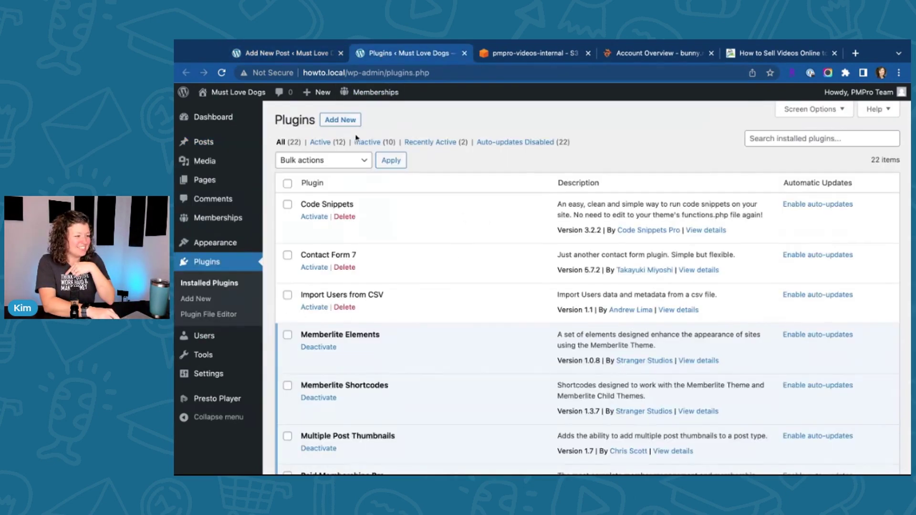
{"action": "scroll", "coordinate": [354, 209], "scroll_direction": "down", "scroll_amount": 10}
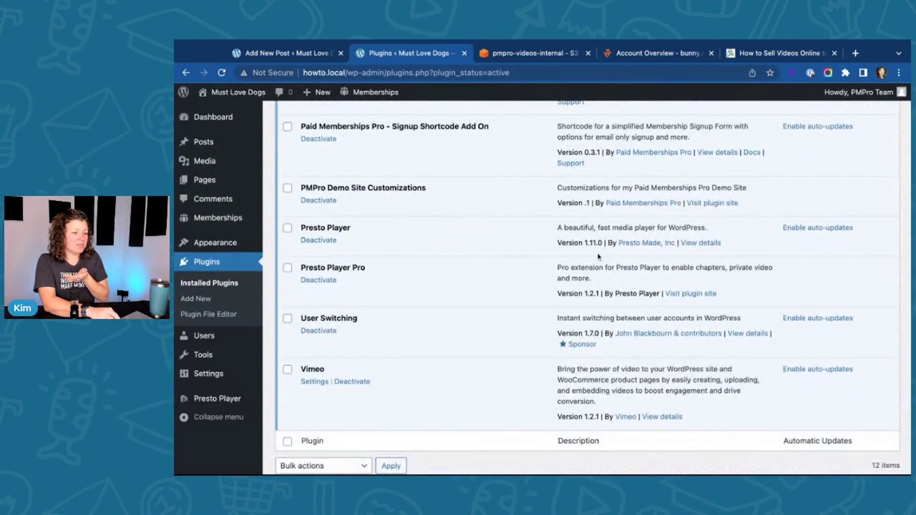
{"action": "left_click", "coordinate": [709, 243]}
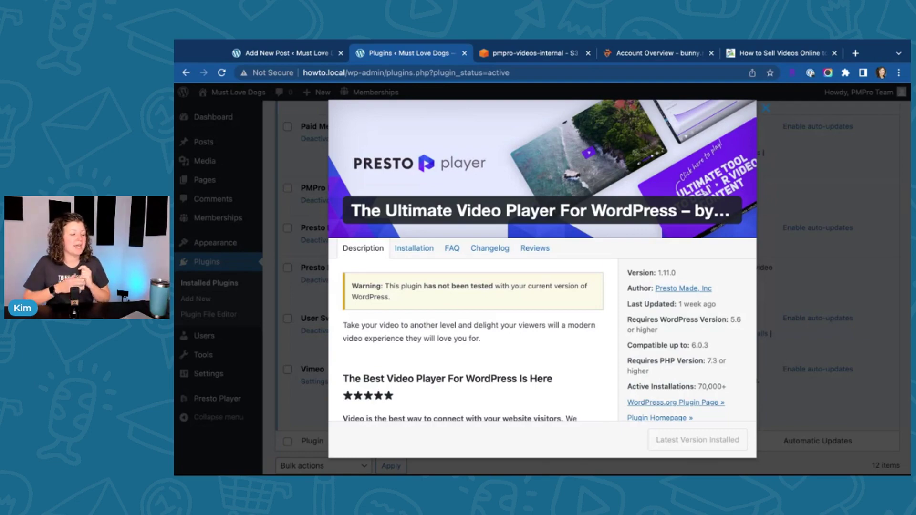
{"action": "left_click", "coordinate": [832, 239]}
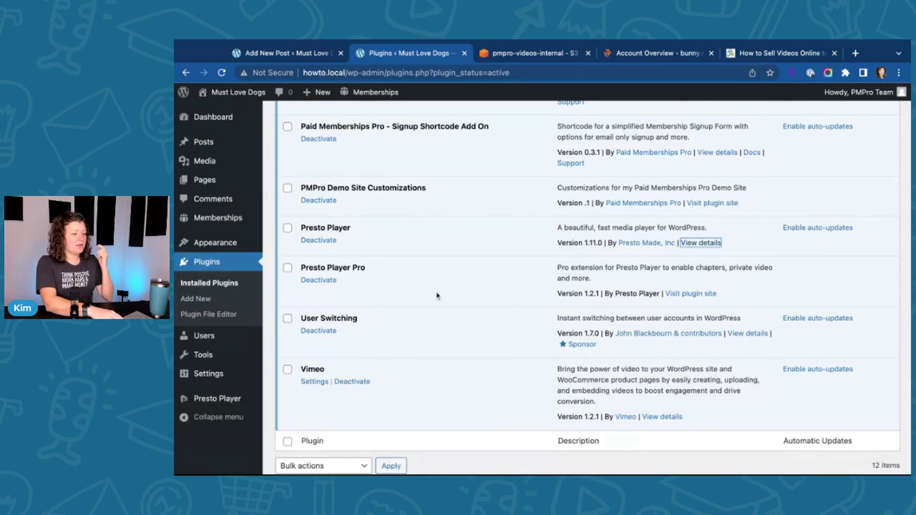
{"action": "left_click", "coordinate": [306, 265]}
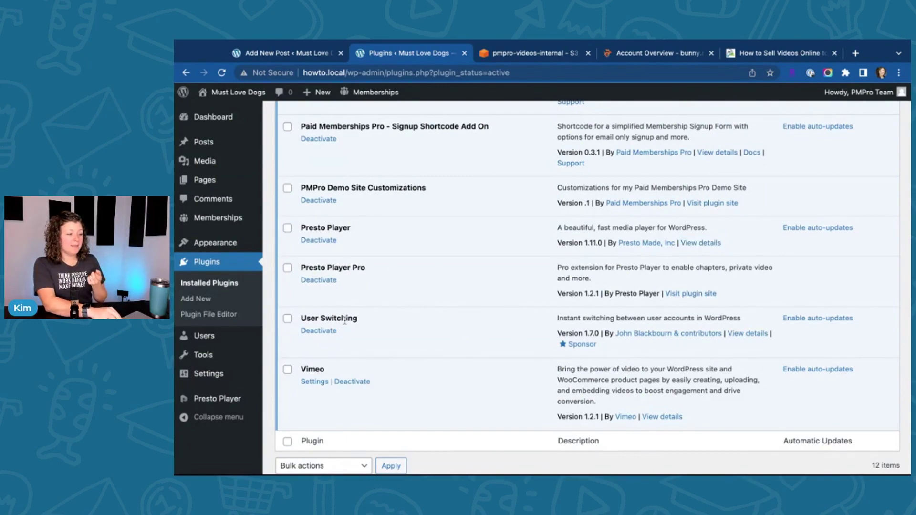
{"action": "scroll", "coordinate": [345, 319], "scroll_direction": "up", "scroll_amount": 5}
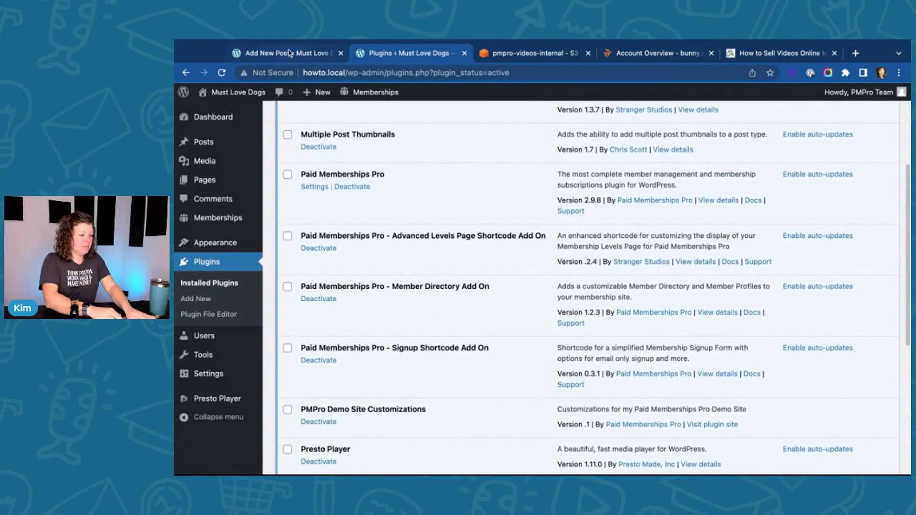
Step: Insert a Presto Bunny.net Private Video block and open its stream library listing cats1.mp4
{"action": "left_click", "coordinate": [289, 53]}
{"action": "left_click", "coordinate": [356, 356]}
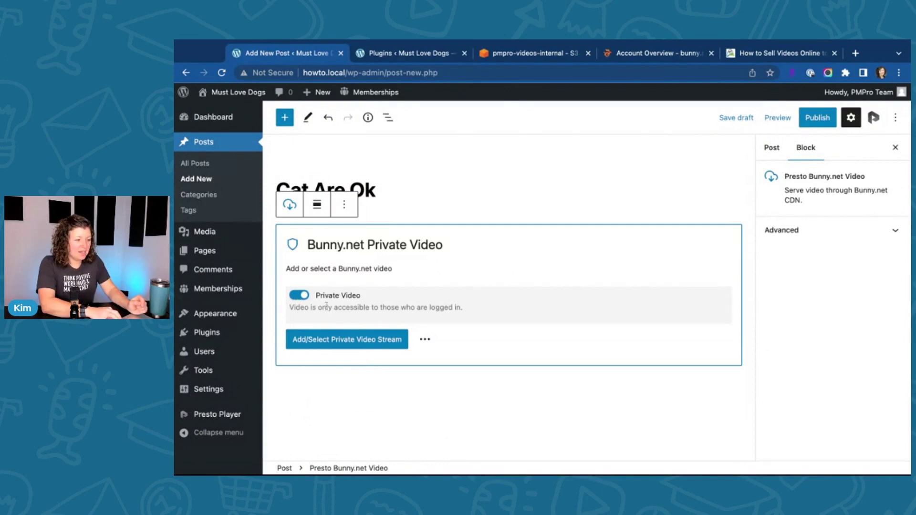
{"action": "left_click_drag", "start_coordinate": [296, 308], "coordinate": [462, 309]}
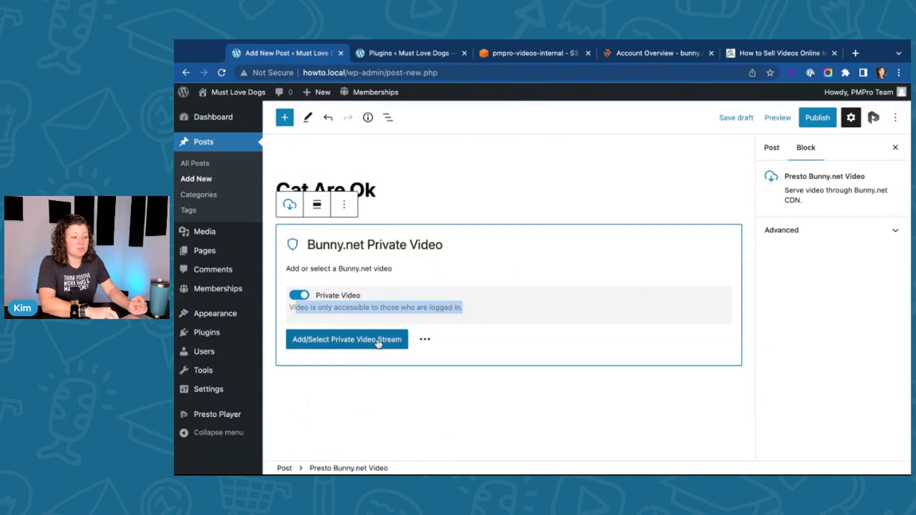
{"action": "left_click", "coordinate": [354, 342]}
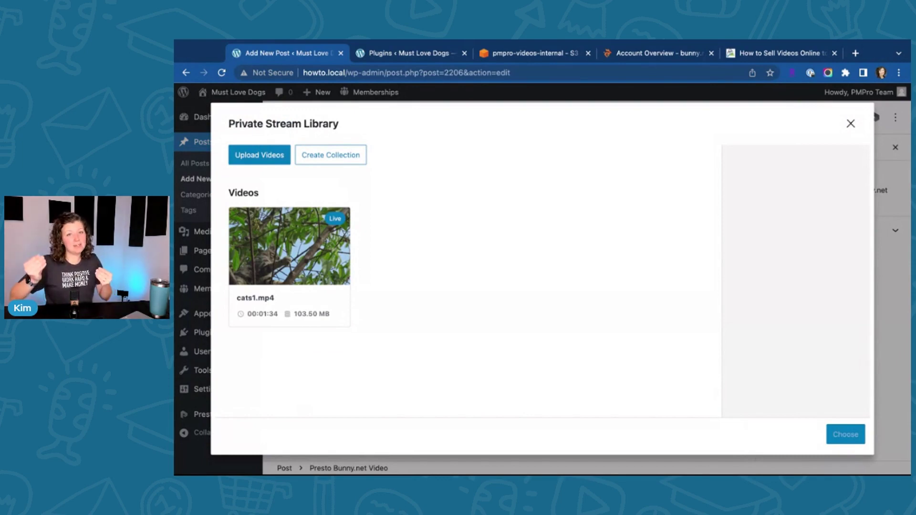
Step: Review the bunny.net account settings and API key section, then move to the pmpro-videos-internal S3 bucket
{"action": "left_click", "coordinate": [644, 54]}
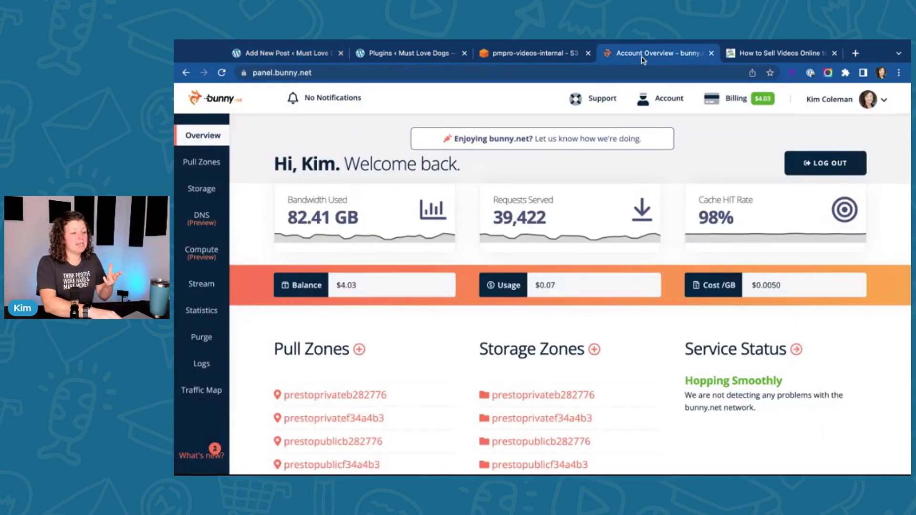
{"action": "left_click", "coordinate": [851, 103]}
{"action": "left_click", "coordinate": [816, 134]}
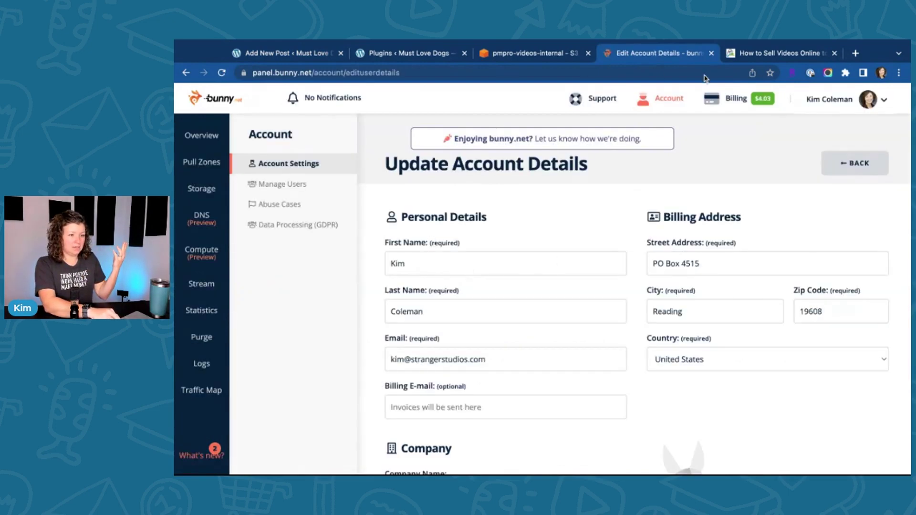
{"action": "left_click", "coordinate": [642, 101]}
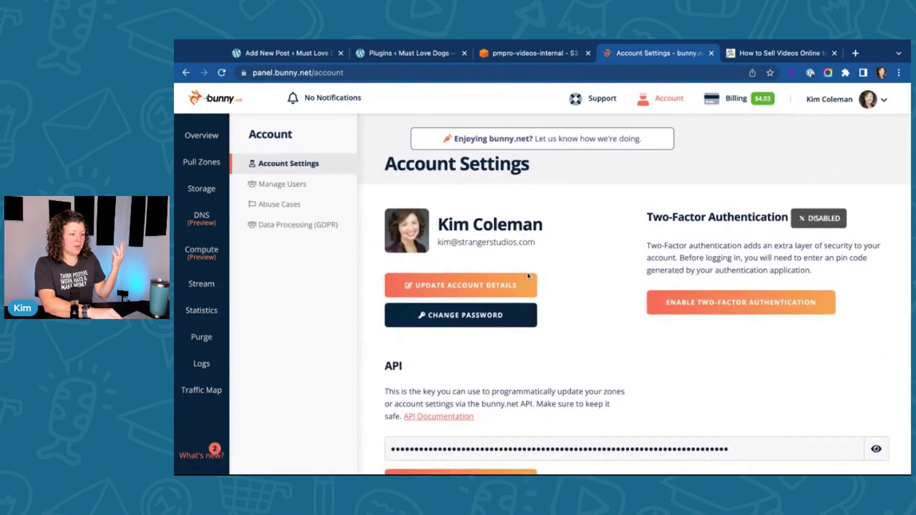
{"action": "scroll", "coordinate": [378, 255], "scroll_direction": "down", "scroll_amount": 3}
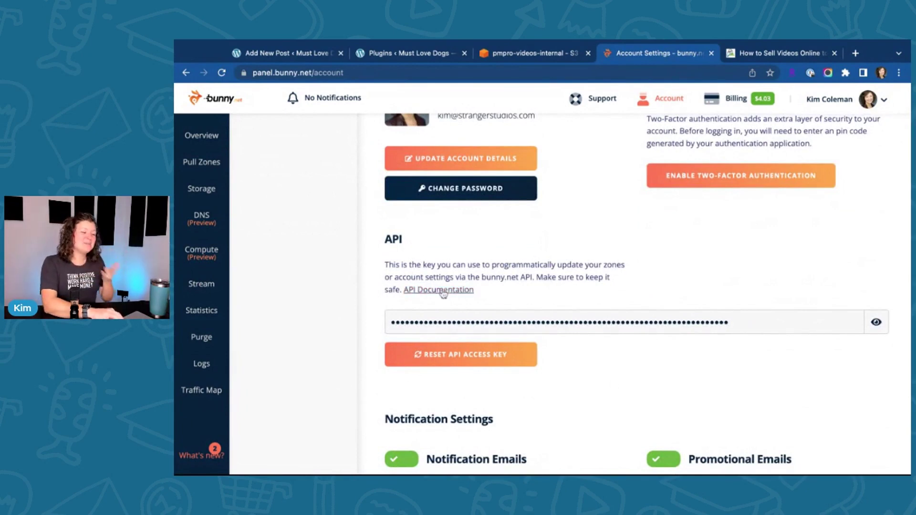
{"action": "scroll", "coordinate": [469, 225], "scroll_direction": "up", "scroll_amount": 3}
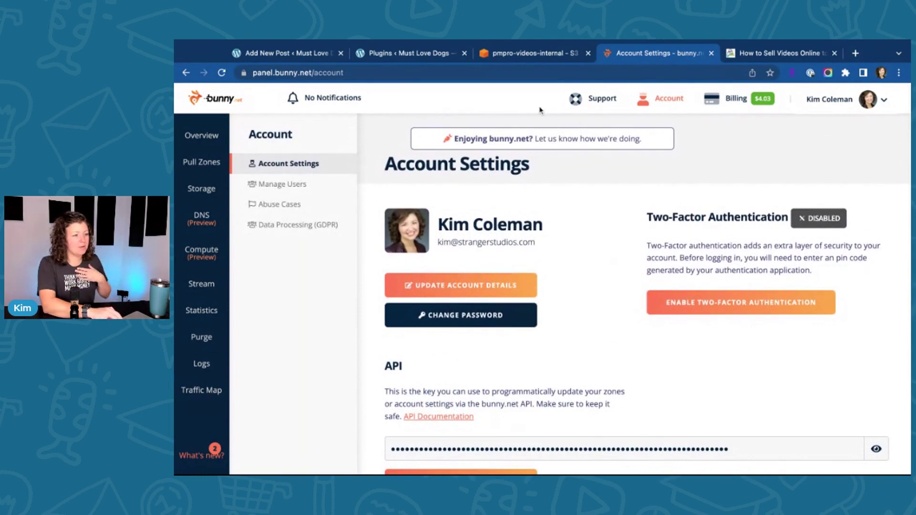
{"action": "left_click", "coordinate": [531, 53]}
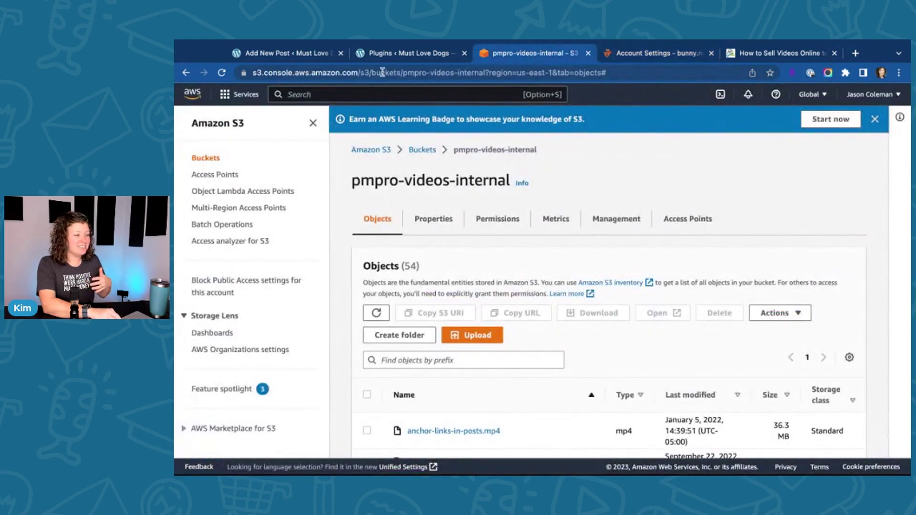
Step: Return to the post's Private Stream Library, where cats2.mp4 is still processing
{"action": "left_click", "coordinate": [286, 53]}
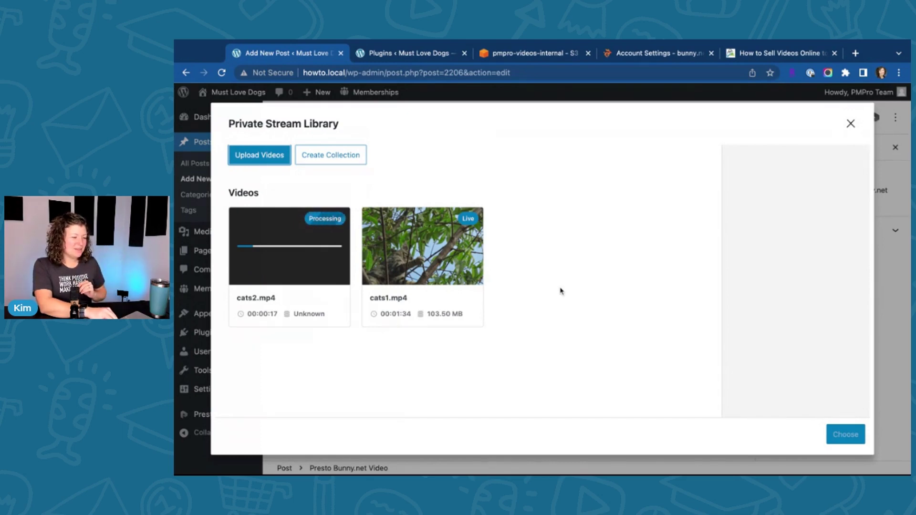
Step: Select cats2.mp4, wait until it is Live at 6.89 MB, and insert it as a Presto Bunny.net video
{"action": "left_click", "coordinate": [292, 296]}
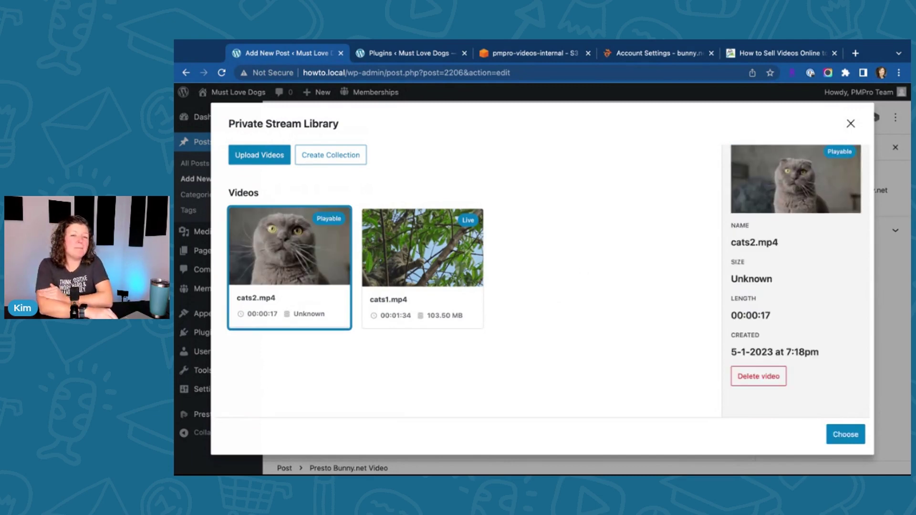
{"action": "left_click", "coordinate": [625, 53]}
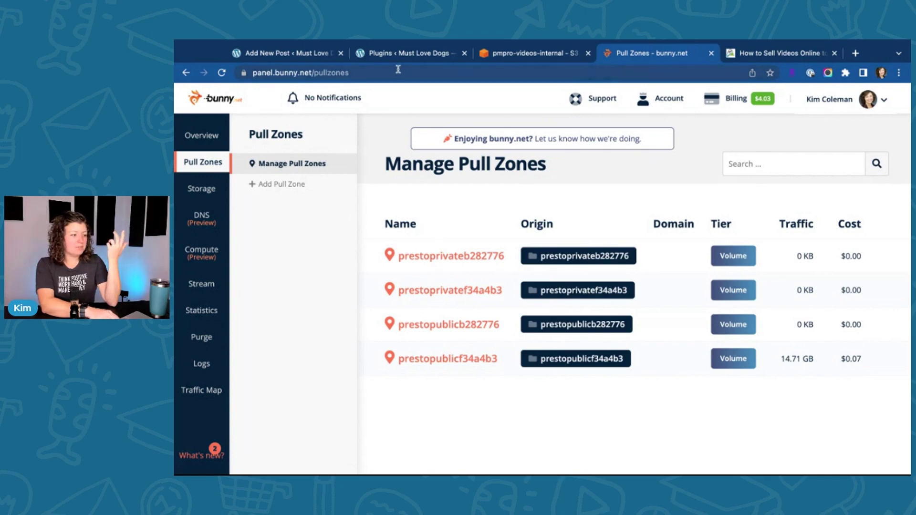
{"action": "left_click", "coordinate": [277, 54]}
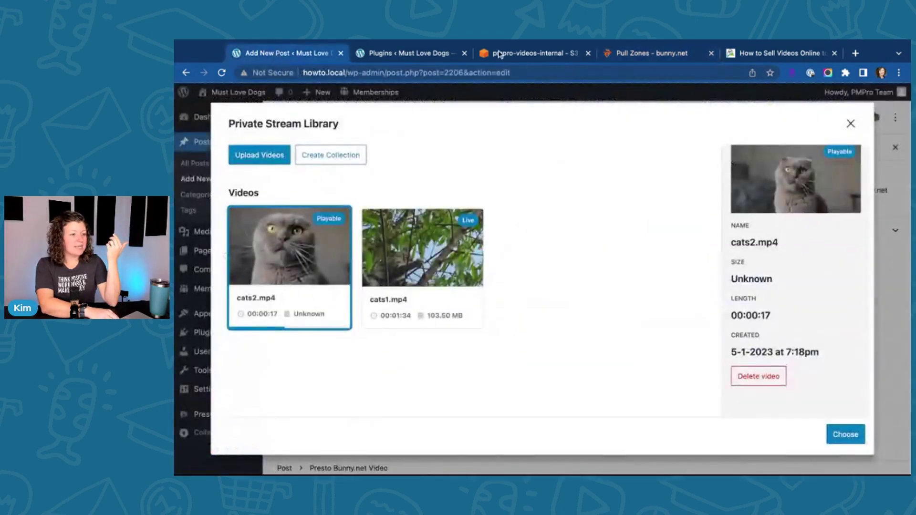
{"action": "left_click", "coordinate": [663, 55]}
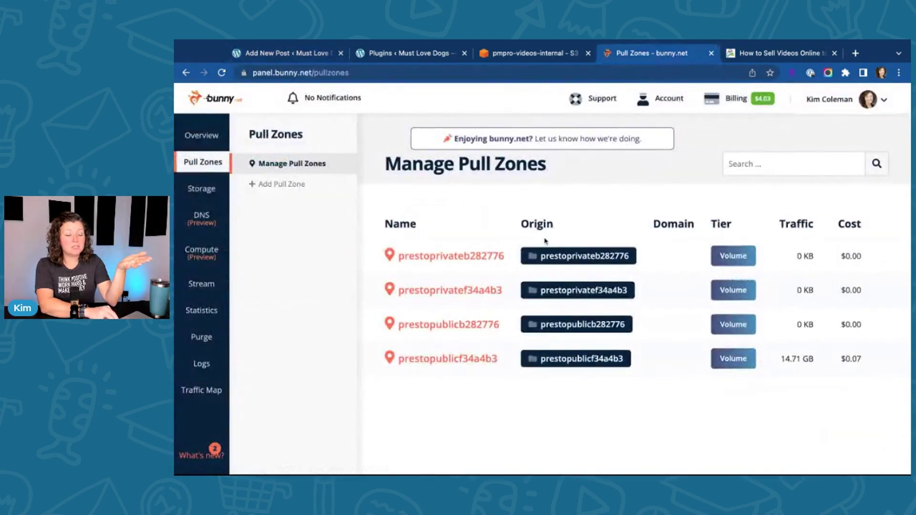
{"action": "left_click", "coordinate": [262, 53]}
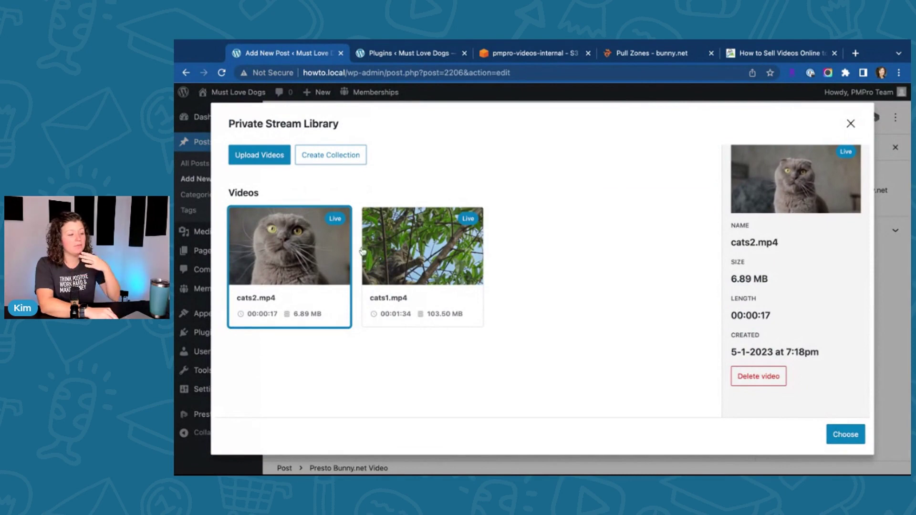
{"action": "left_click", "coordinate": [841, 435]}
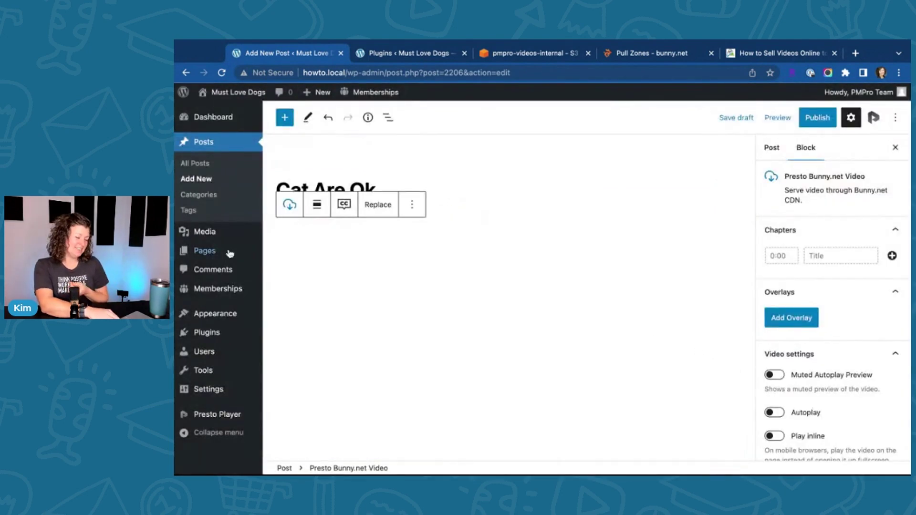
Step: Add a 0:00–0:05 "Here's a link to click!" text overlay to the cat video
{"action": "left_click", "coordinate": [500, 186]}
{"action": "left_click", "coordinate": [482, 239]}
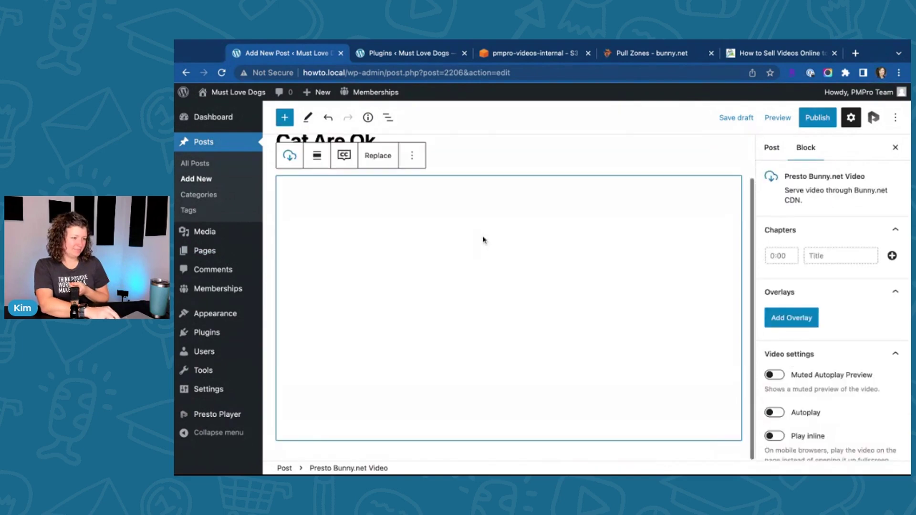
{"action": "left_click", "coordinate": [794, 317]}
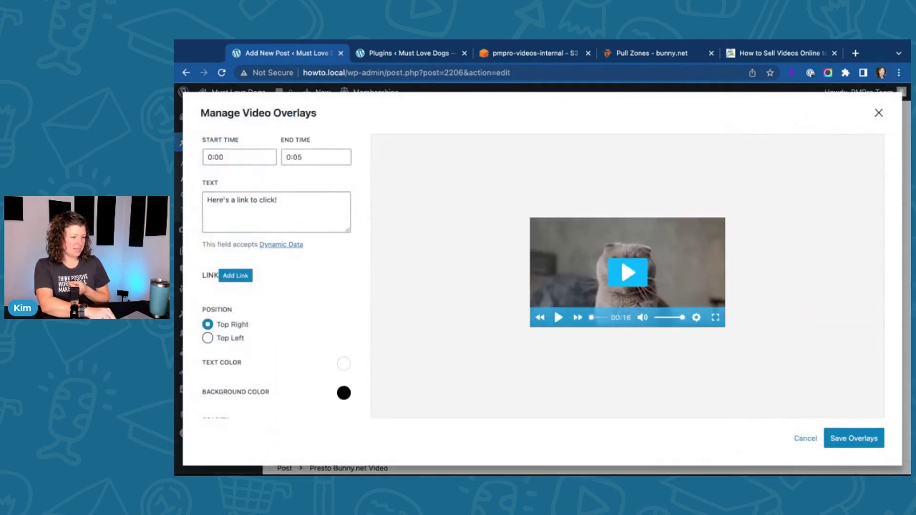
{"action": "left_click", "coordinate": [879, 114]}
Step: Set the sleeping-girl photo as the video's poster image
{"action": "scroll", "coordinate": [791, 359], "scroll_direction": "down", "scroll_amount": 8}
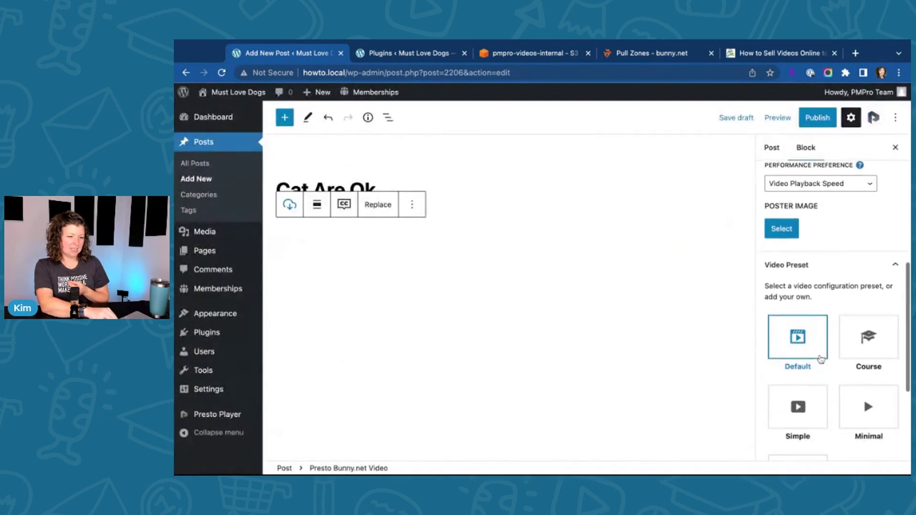
{"action": "scroll", "coordinate": [820, 359], "scroll_direction": "down", "scroll_amount": 5}
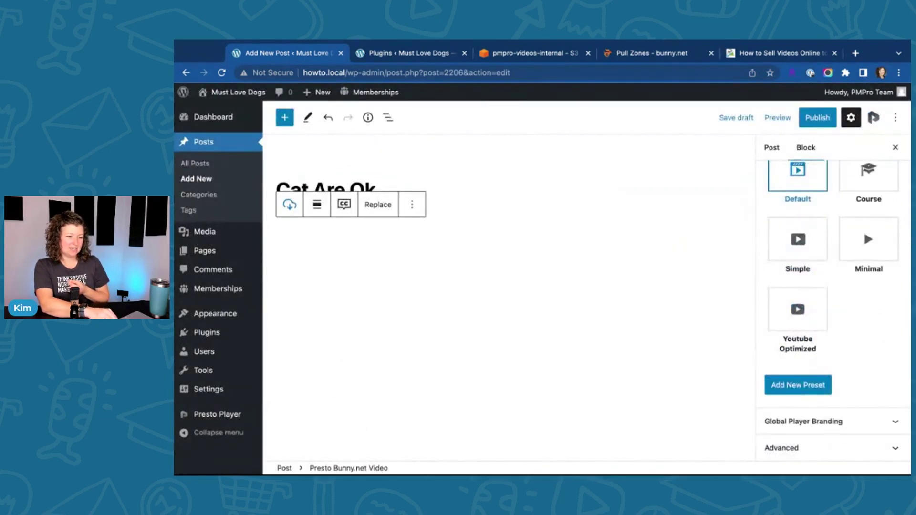
{"action": "scroll", "coordinate": [820, 359], "scroll_direction": "up", "scroll_amount": 4}
{"action": "scroll", "coordinate": [843, 242], "scroll_direction": "up", "scroll_amount": 8}
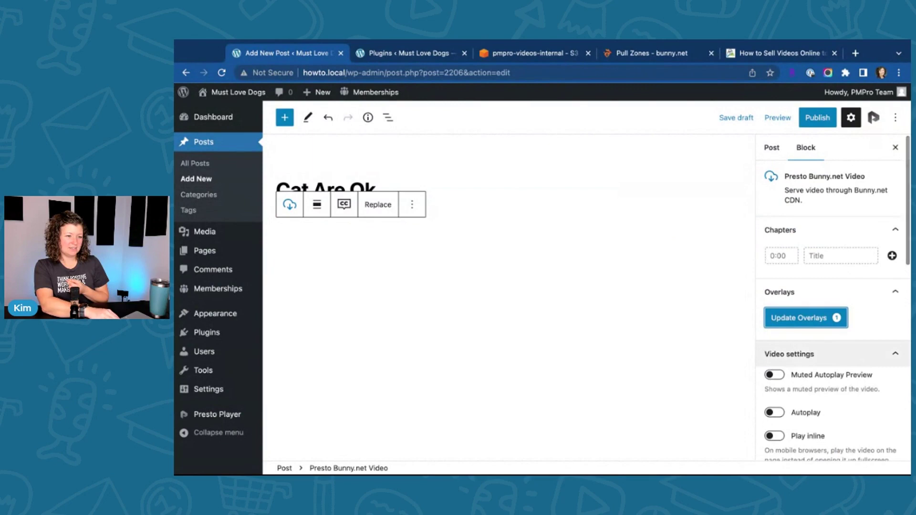
{"action": "scroll", "coordinate": [844, 241], "scroll_direction": "down", "scroll_amount": 5}
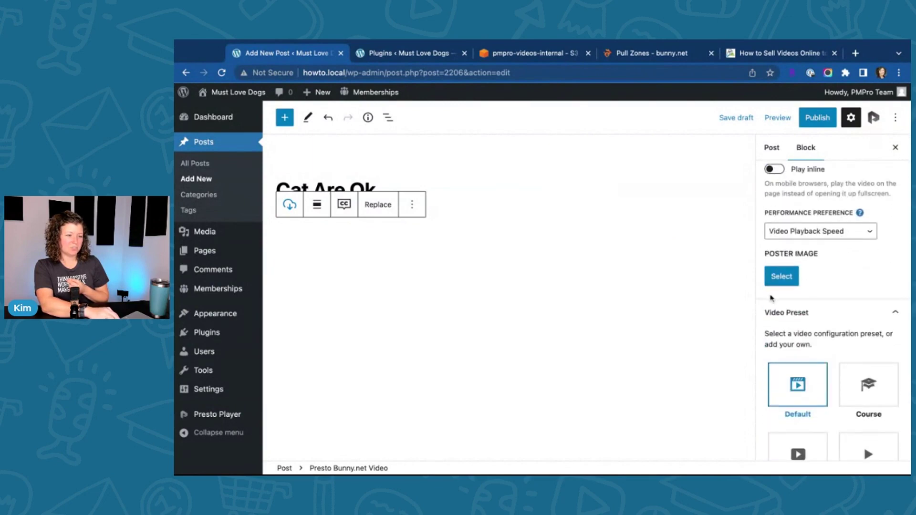
{"action": "left_click", "coordinate": [780, 277]}
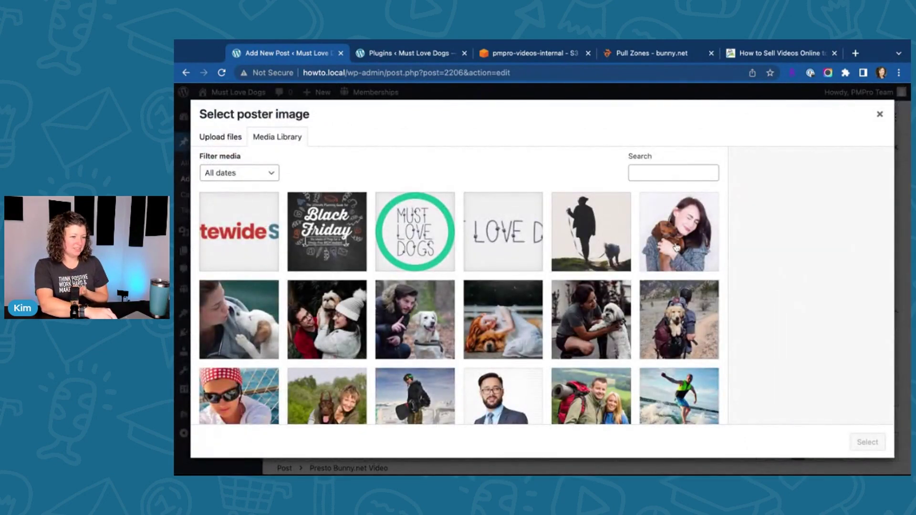
{"action": "left_click", "coordinate": [475, 334]}
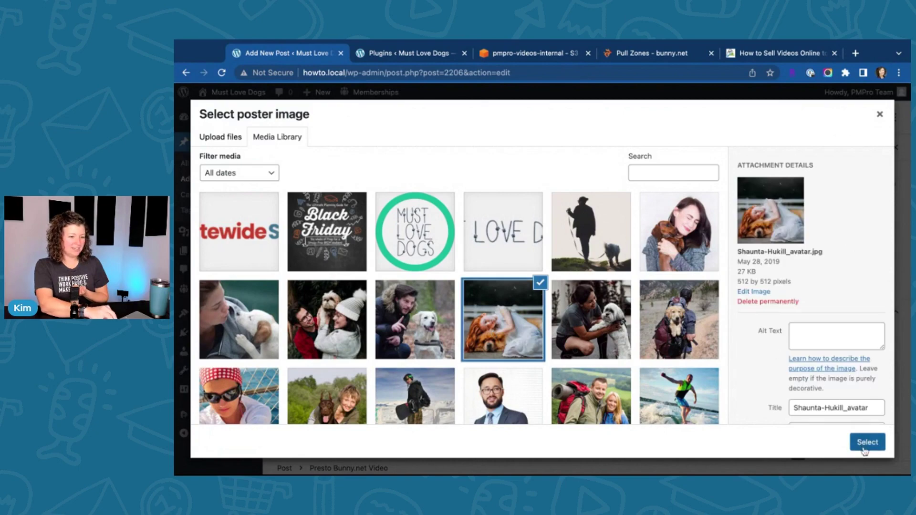
{"action": "left_click", "coordinate": [866, 442]}
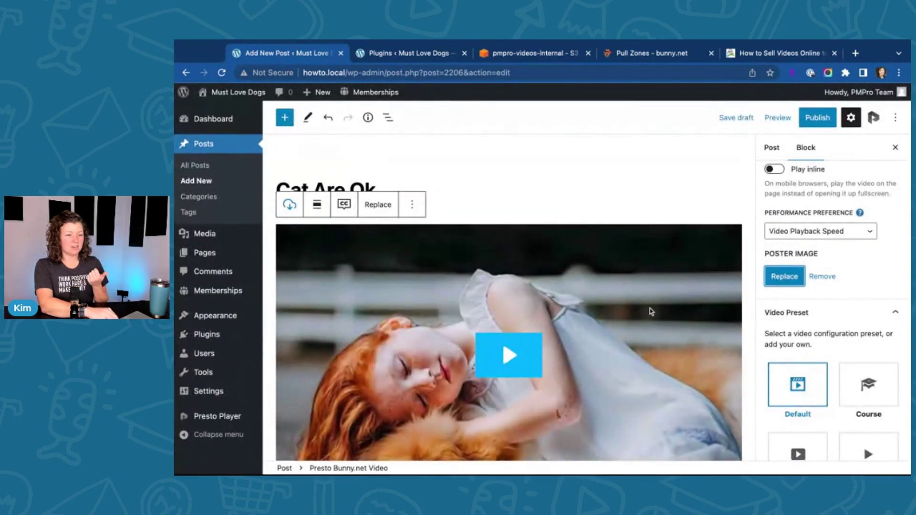
Step: Publish the Cat Are Ok post
{"action": "left_click", "coordinate": [817, 119]}
{"action": "left_click", "coordinate": [817, 125]}
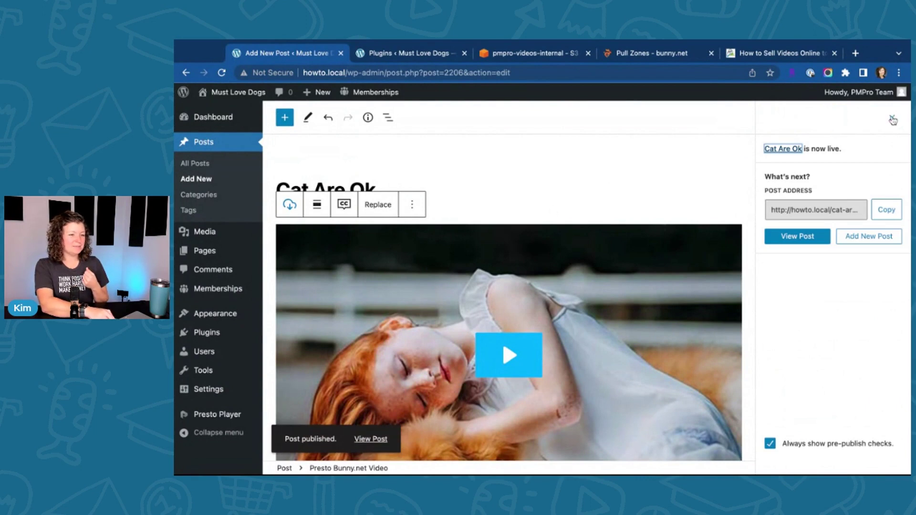
{"action": "left_click", "coordinate": [892, 119]}
Step: Require Free, Beginner, Enhanced and Professional membership for the post and update it
{"action": "left_click", "coordinate": [770, 148]}
{"action": "left_click", "coordinate": [545, 196]}
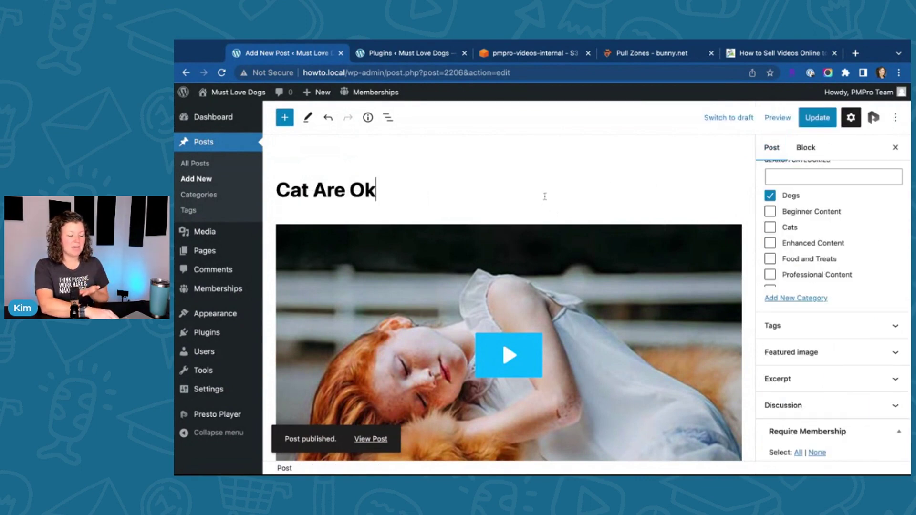
{"action": "scroll", "coordinate": [565, 201], "scroll_direction": "down", "scroll_amount": 2}
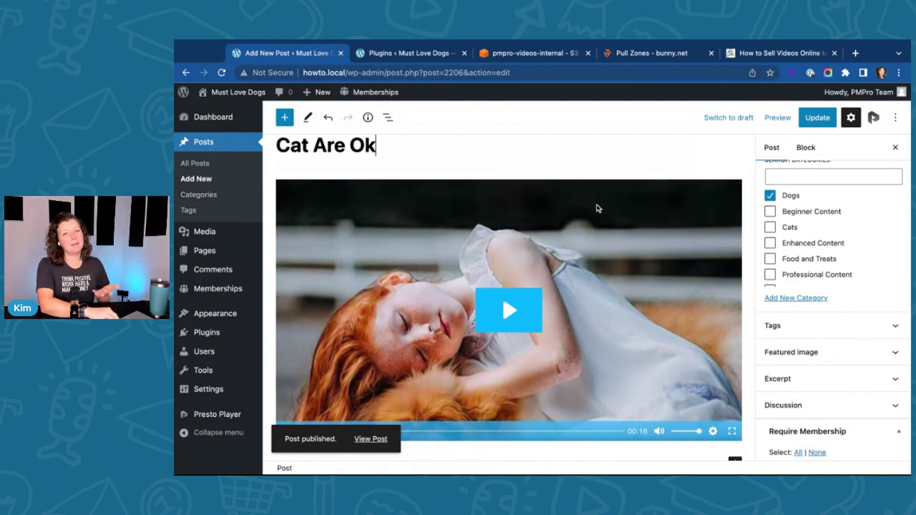
{"action": "left_click", "coordinate": [771, 148]}
{"action": "scroll", "coordinate": [798, 238], "scroll_direction": "down", "scroll_amount": 5}
{"action": "left_click", "coordinate": [798, 239]}
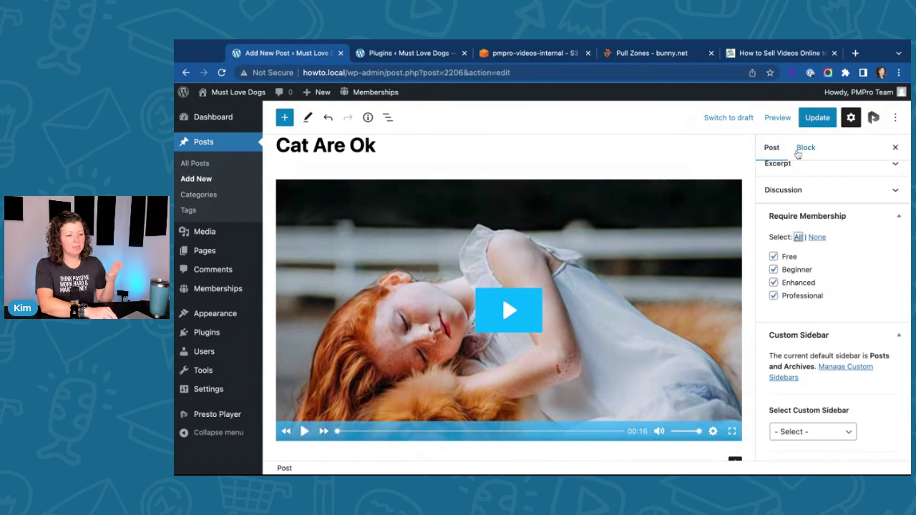
{"action": "left_click", "coordinate": [816, 117]}
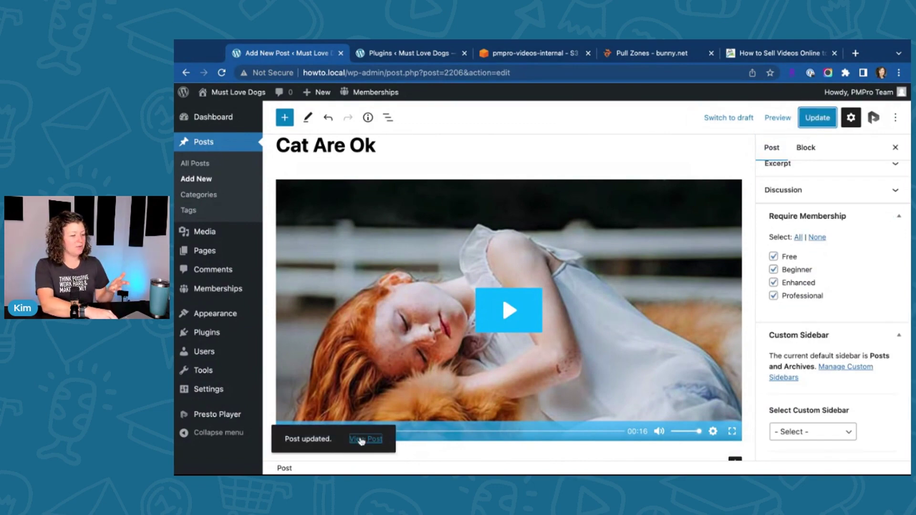
Step: View the published post and play the cat video to check its overlay
{"action": "left_click", "coordinate": [366, 439]}
{"action": "scroll", "coordinate": [479, 267], "scroll_direction": "down", "scroll_amount": 5}
{"action": "left_click", "coordinate": [430, 285]}
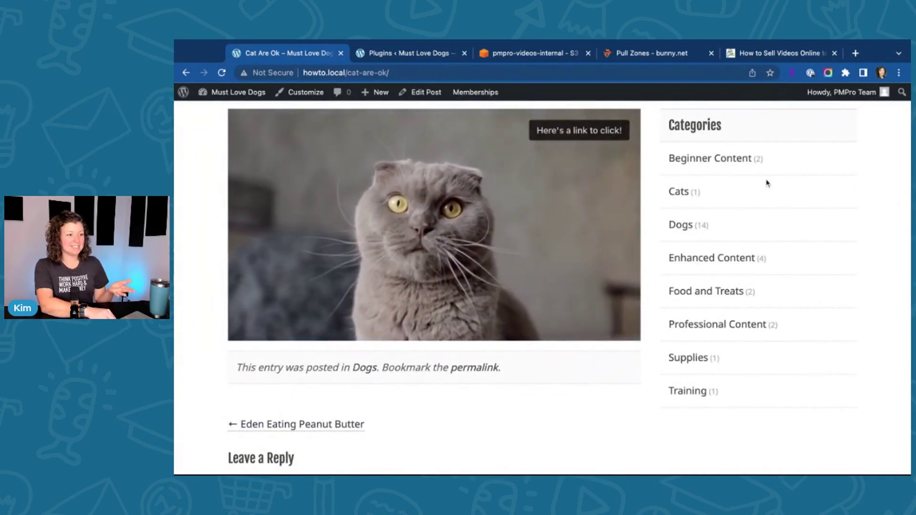
{"action": "scroll", "coordinate": [844, 157], "scroll_direction": "up", "scroll_amount": 5}
Step: Log out, then open Cat Are Ok from the Blog to see the members-only notice
{"action": "mouse_move", "coordinate": [859, 99]}
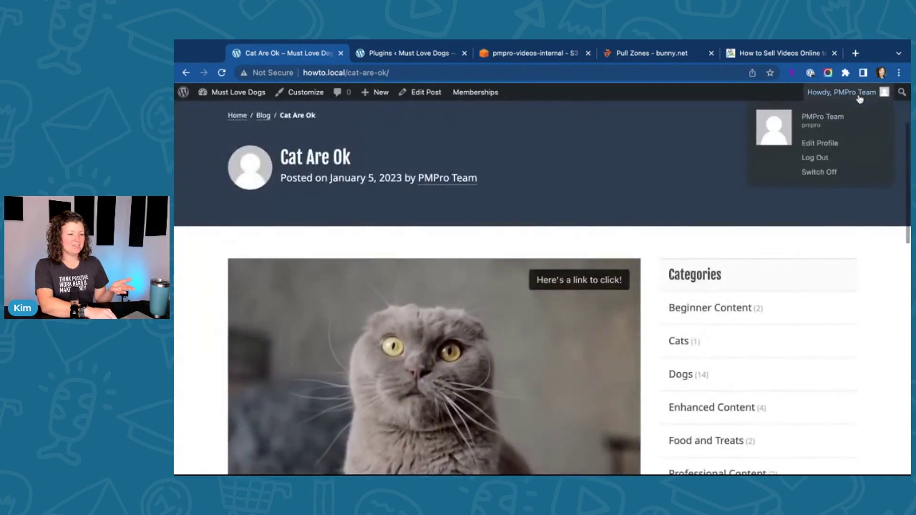
{"action": "left_click", "coordinate": [816, 158]}
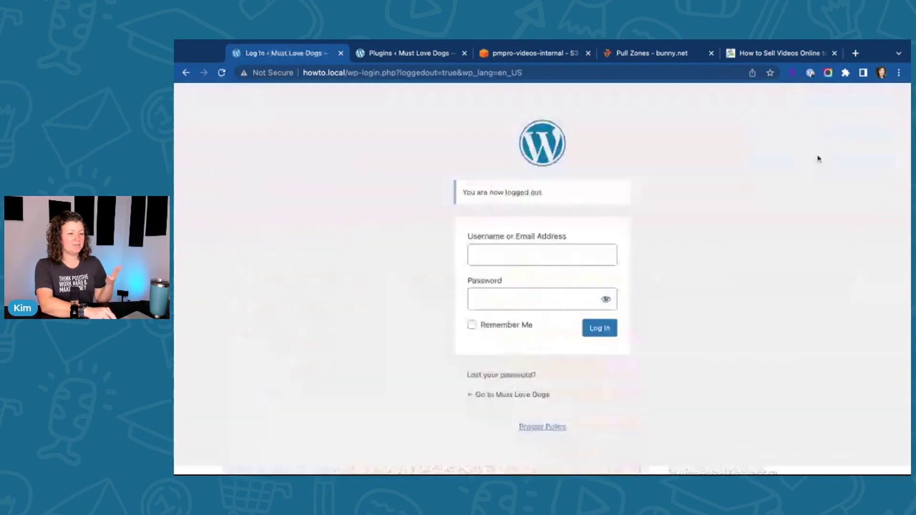
{"action": "left_click", "coordinate": [506, 394]}
{"action": "left_click", "coordinate": [417, 178]}
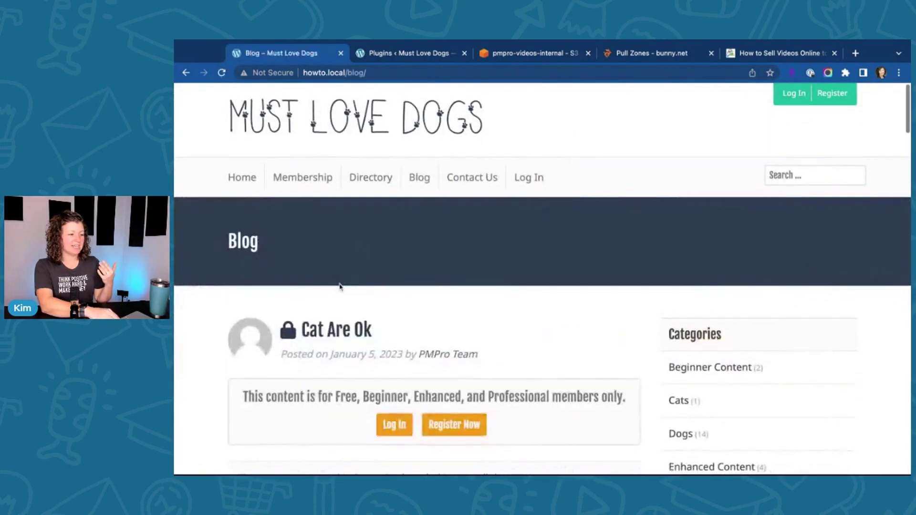
{"action": "scroll", "coordinate": [418, 191], "scroll_direction": "down", "scroll_amount": 3}
{"action": "left_click", "coordinate": [333, 249]}
{"action": "scroll", "coordinate": [435, 255], "scroll_direction": "down", "scroll_amount": 1}
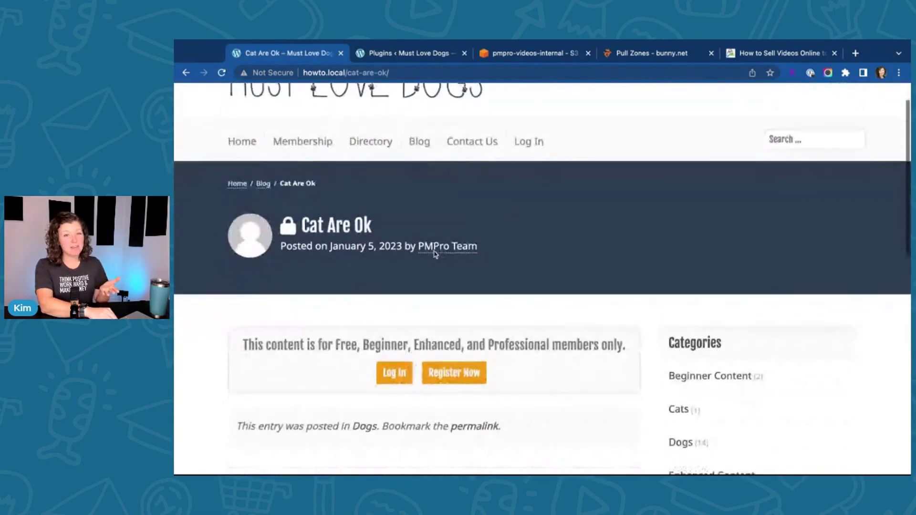